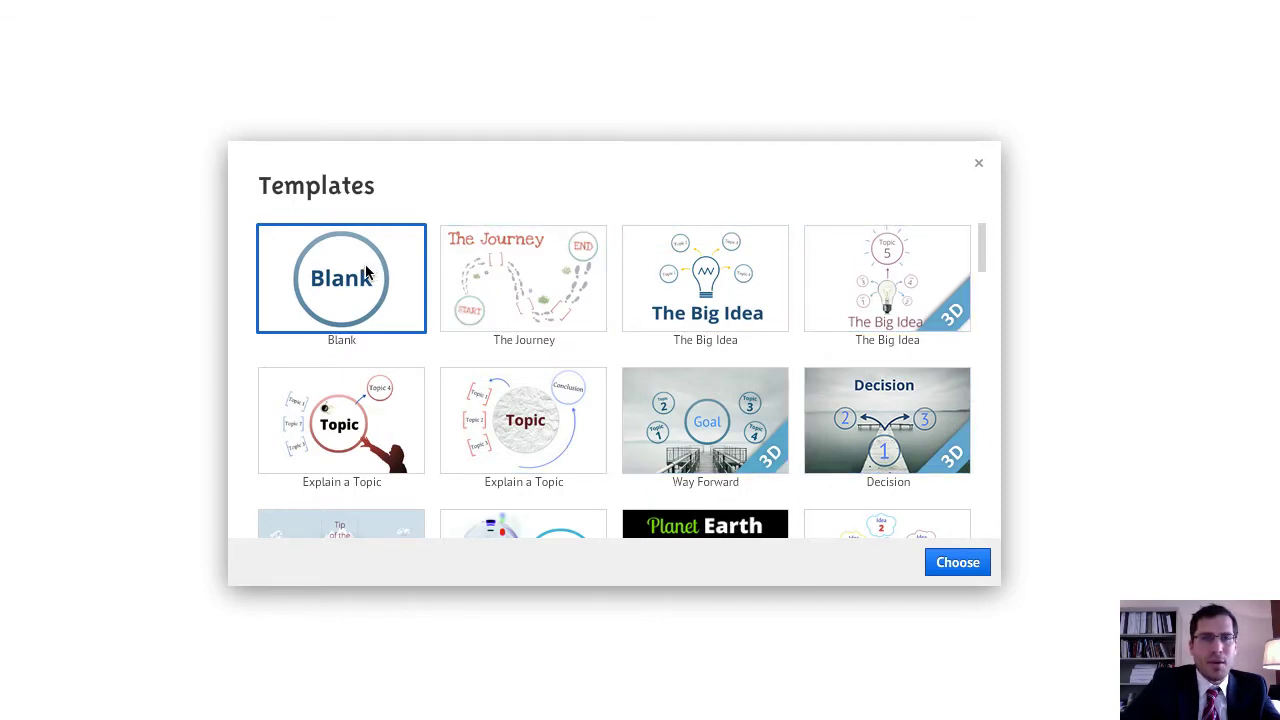
- Start a presentation from the Blank template and enter "MAin Topic" as the title in the circle frame
click(960, 563)
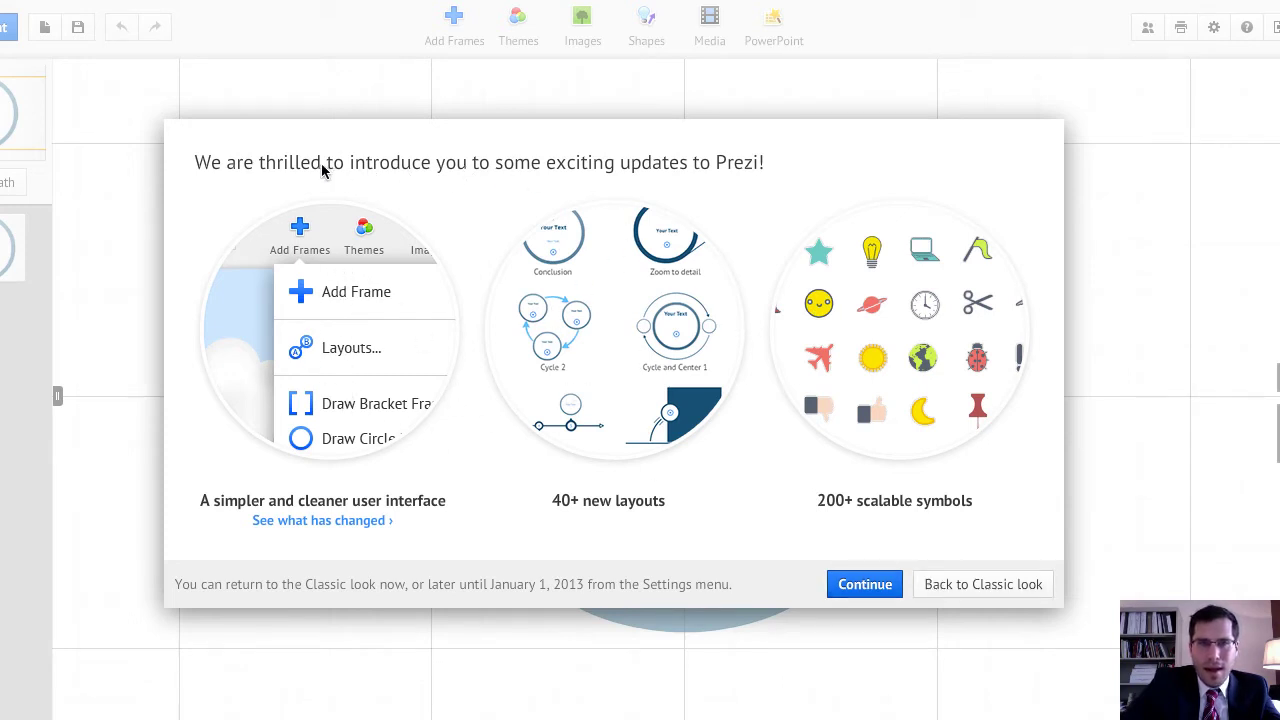
click(866, 585)
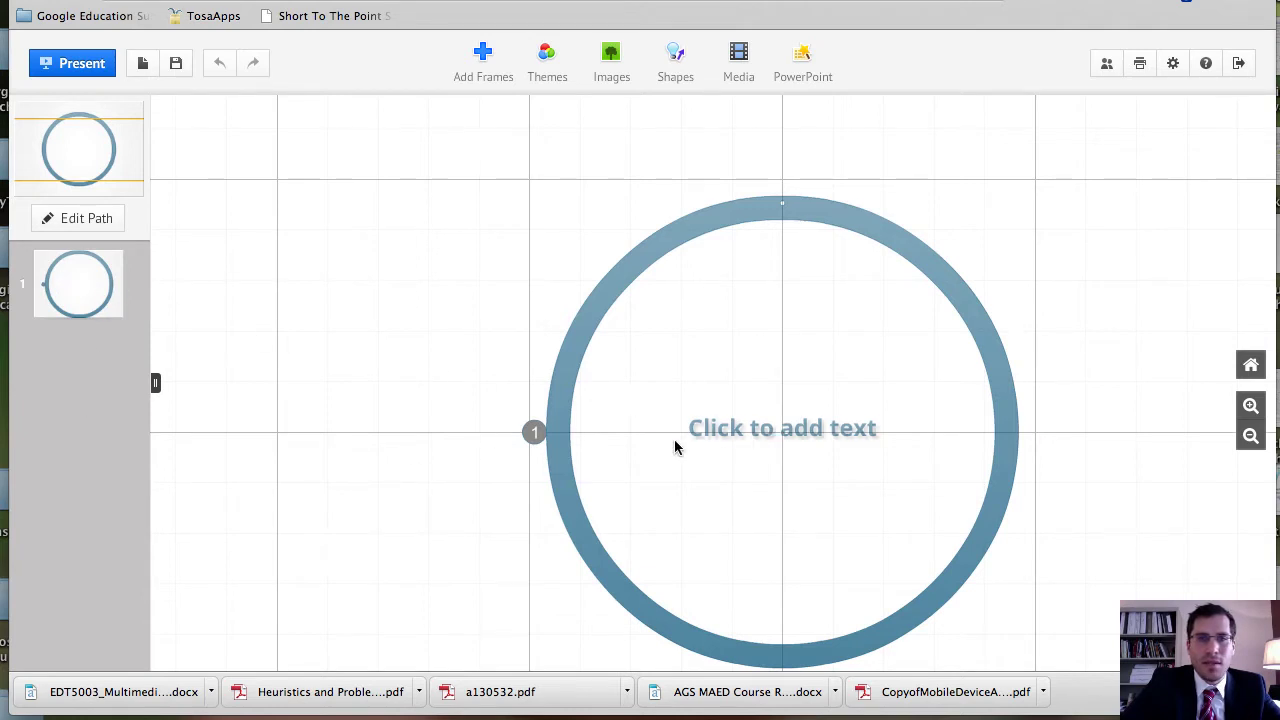
click(781, 435)
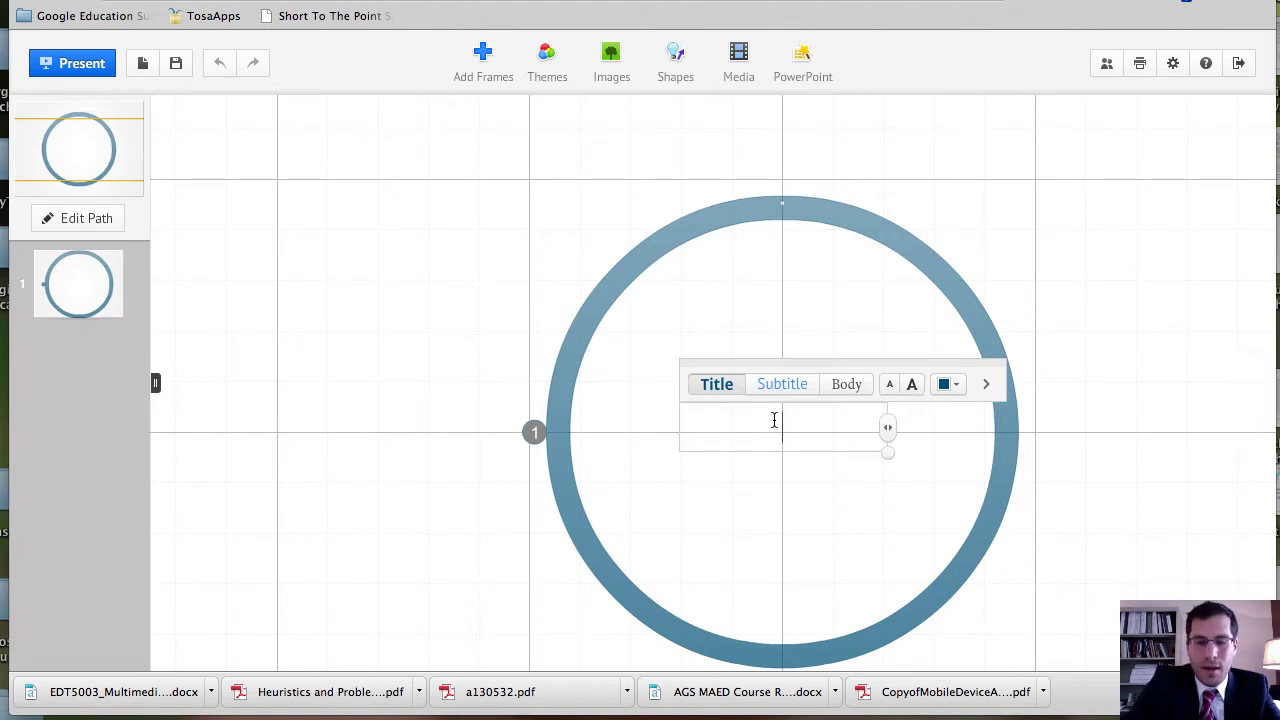
text(MAin)
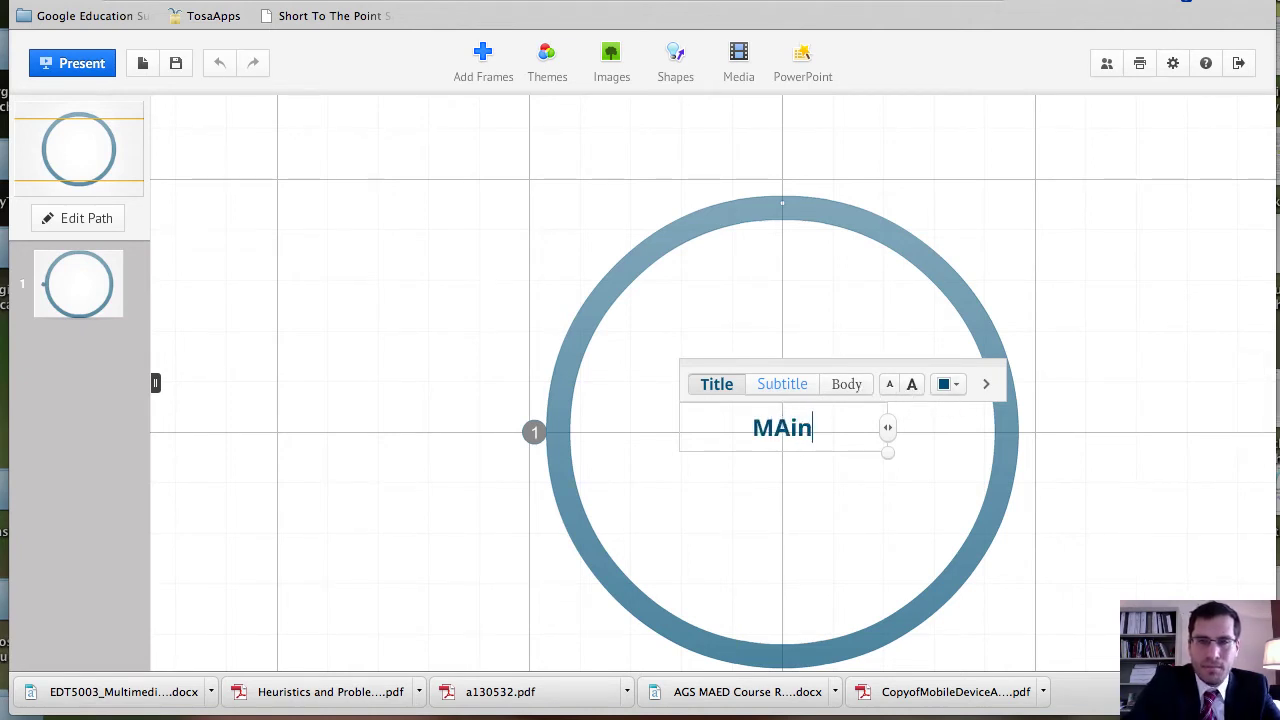
text( Topic)
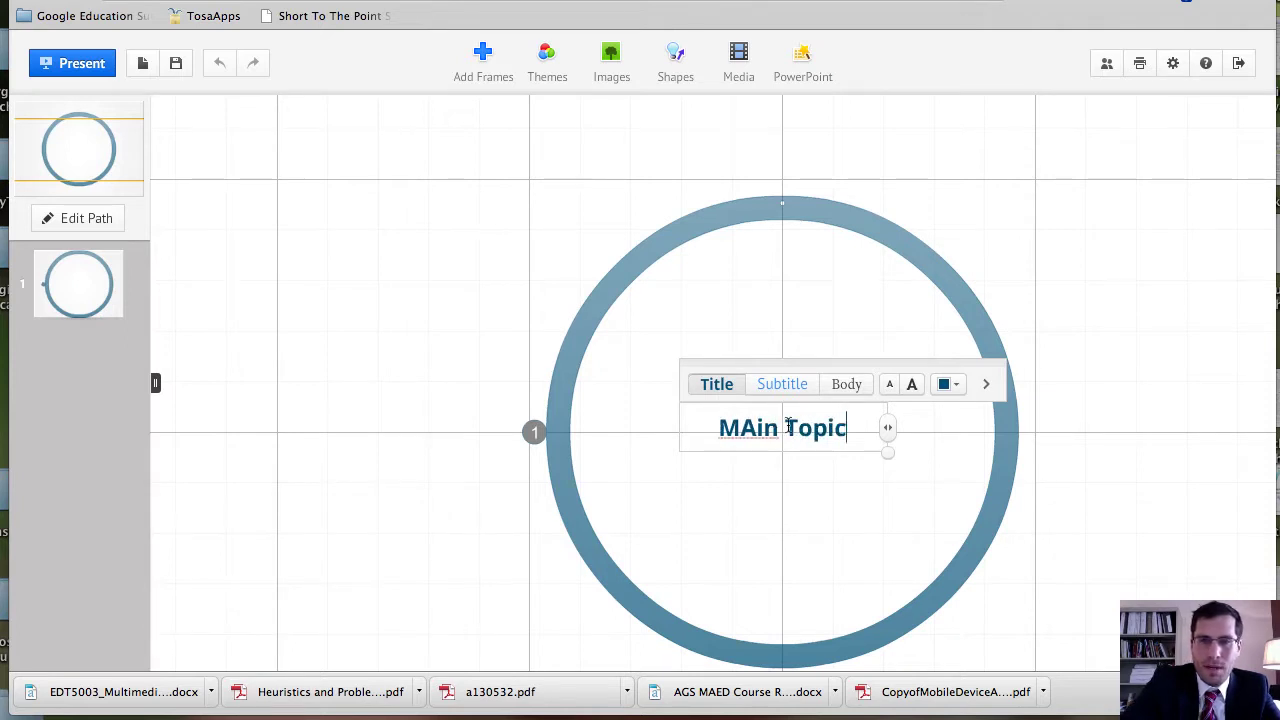
click(866, 490)
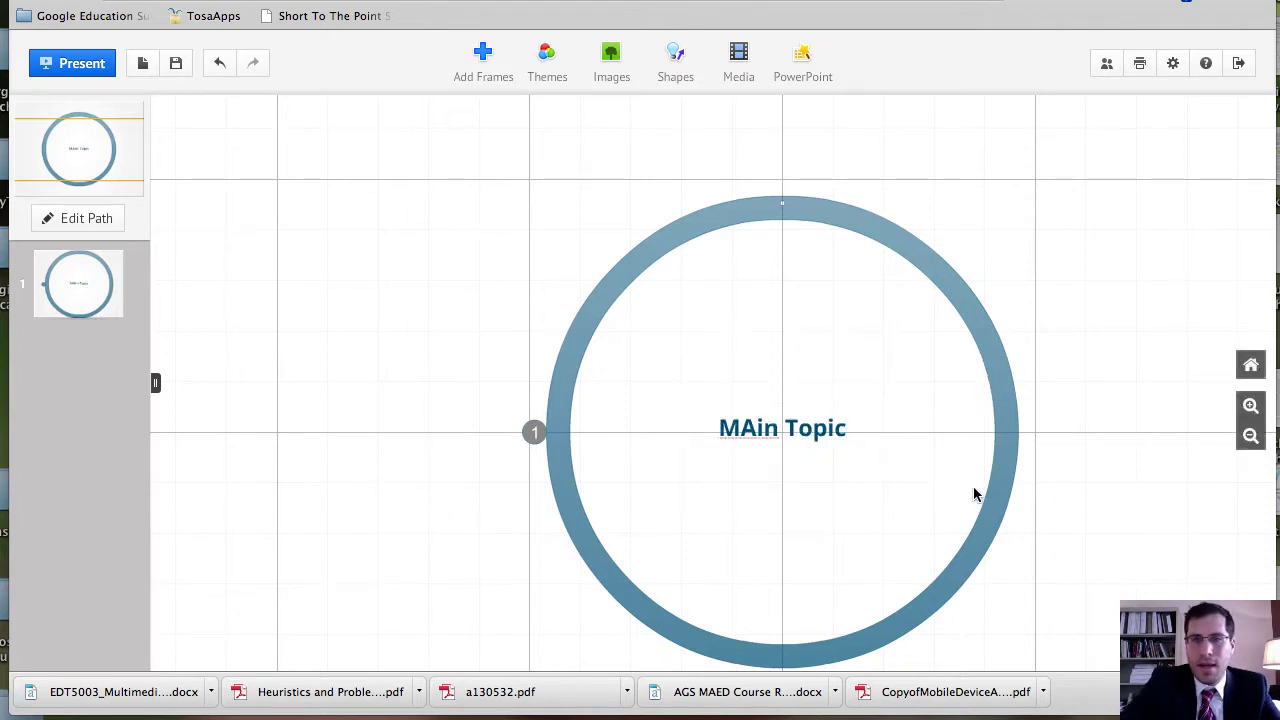
- Tilt the "MAin Topic" title slightly clockwise and enlarge it to about twice its size inside the circle
click(802, 435)
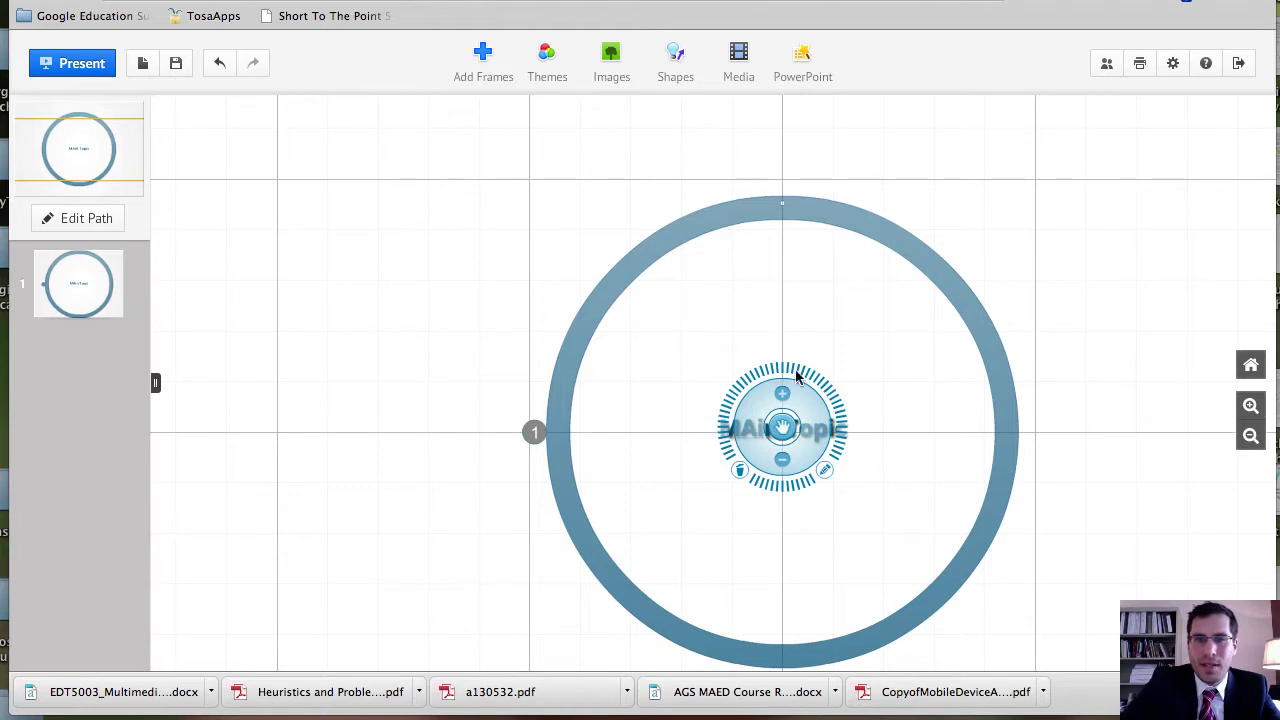
drag(828, 388, 834, 461)
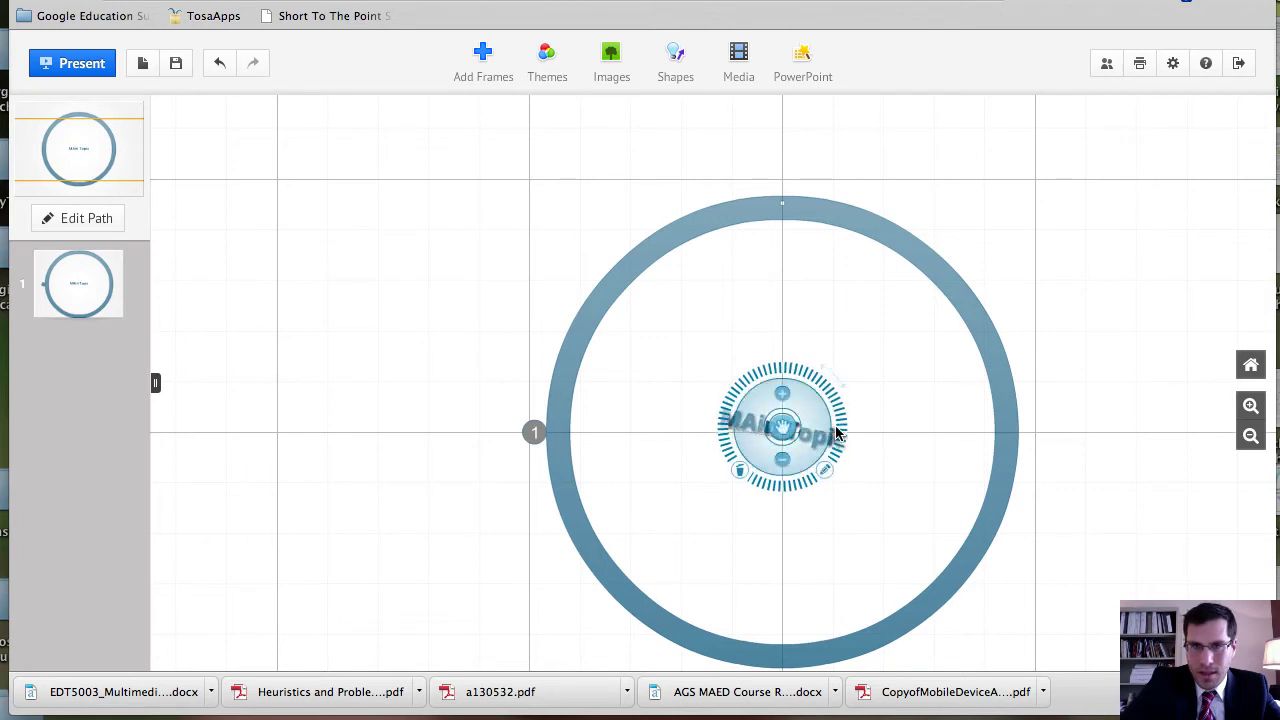
click(783, 462)
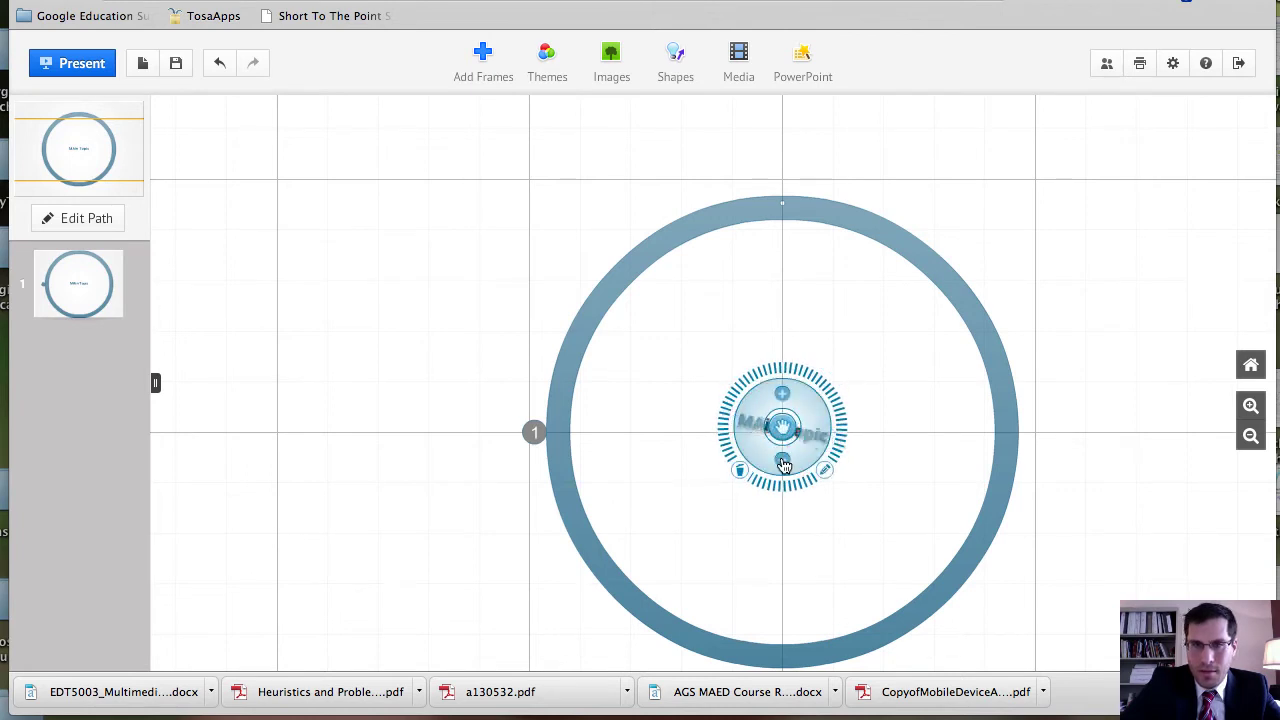
click(783, 394)
click(783, 394)
click(783, 394)
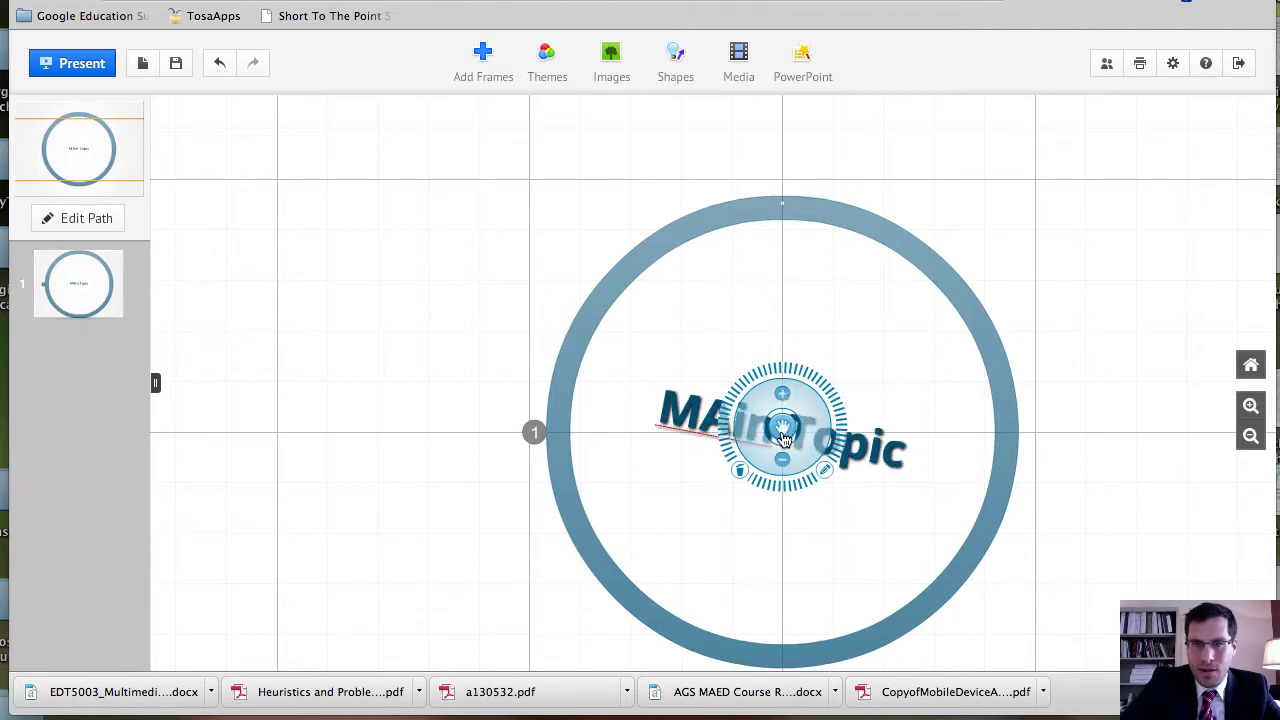
mouse_move(783, 438)
mouse_down()
mouse_move(826, 414)
mouse_move(809, 400)
mouse_move(816, 358)
mouse_move(788, 434)
mouse_up()
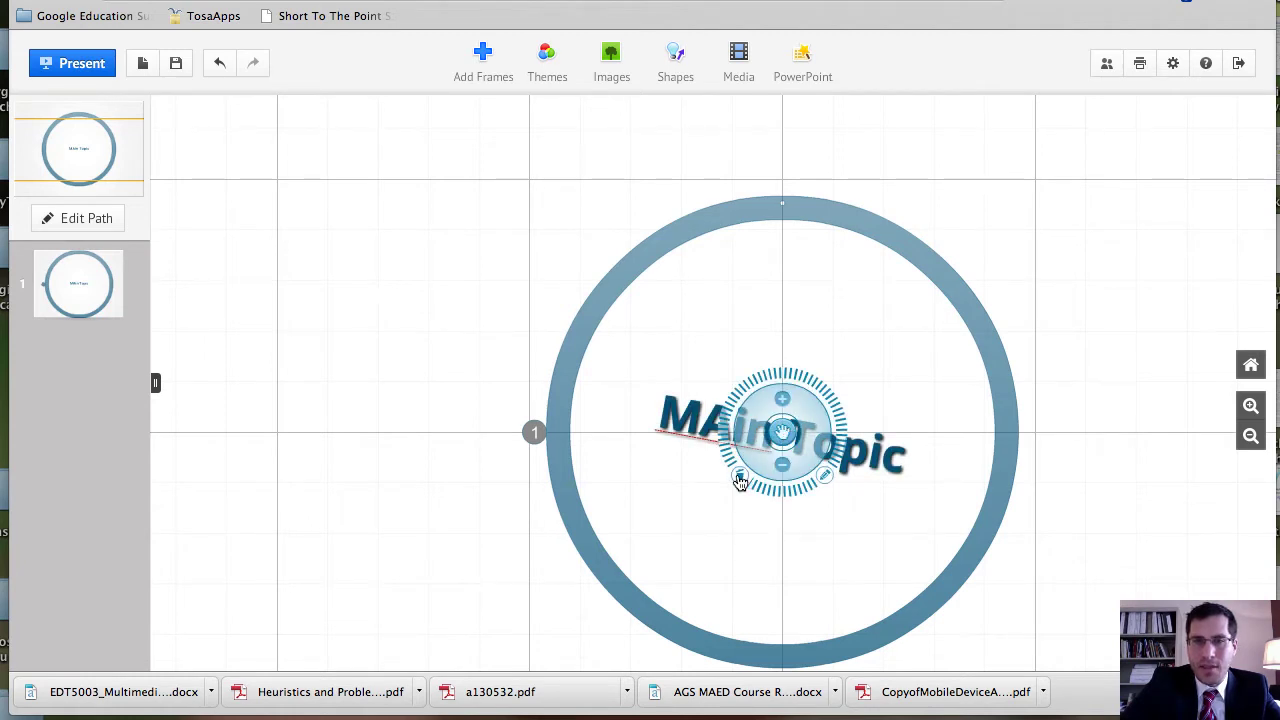
click(827, 483)
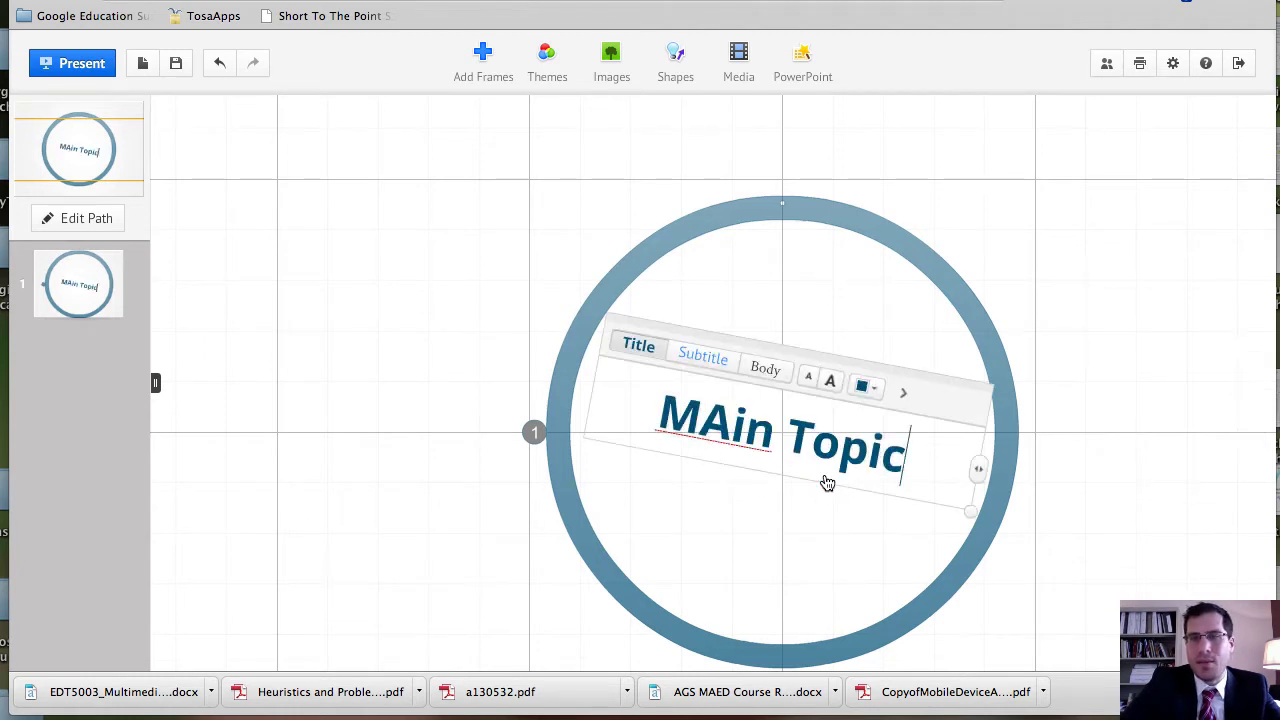
click(936, 321)
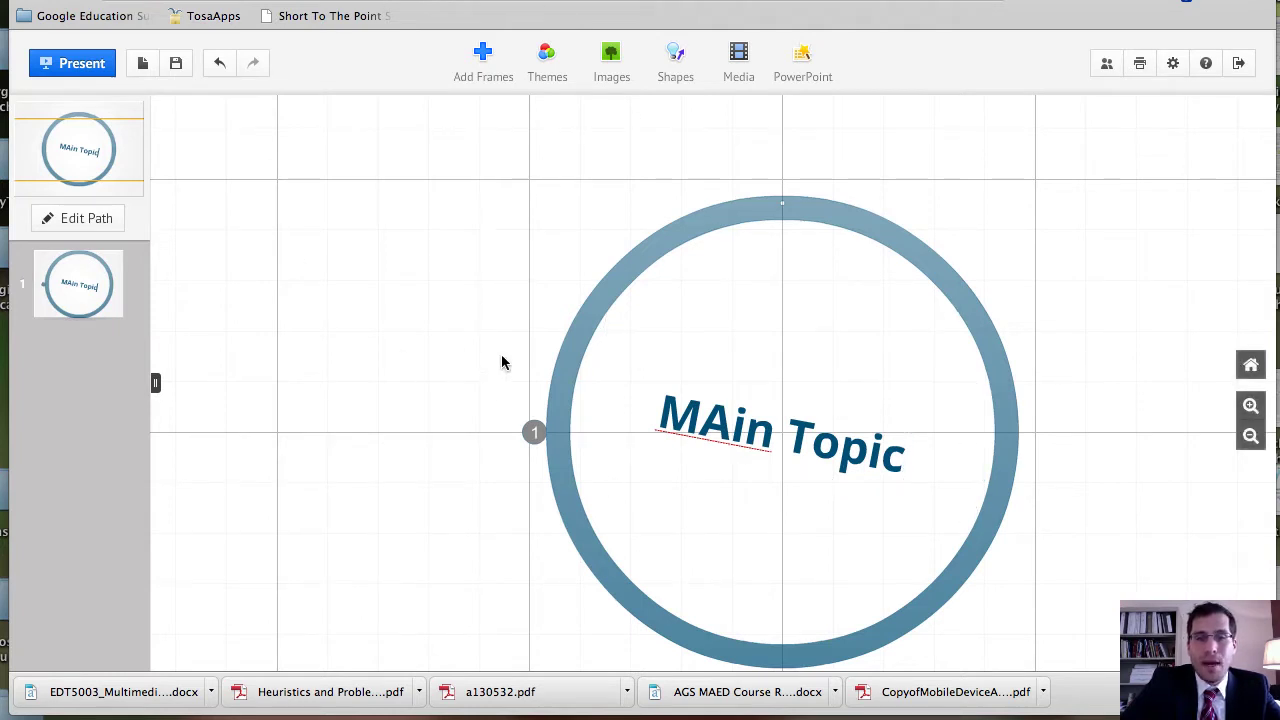
- Rotate the circle frame together with its title slightly clockwise
click(562, 392)
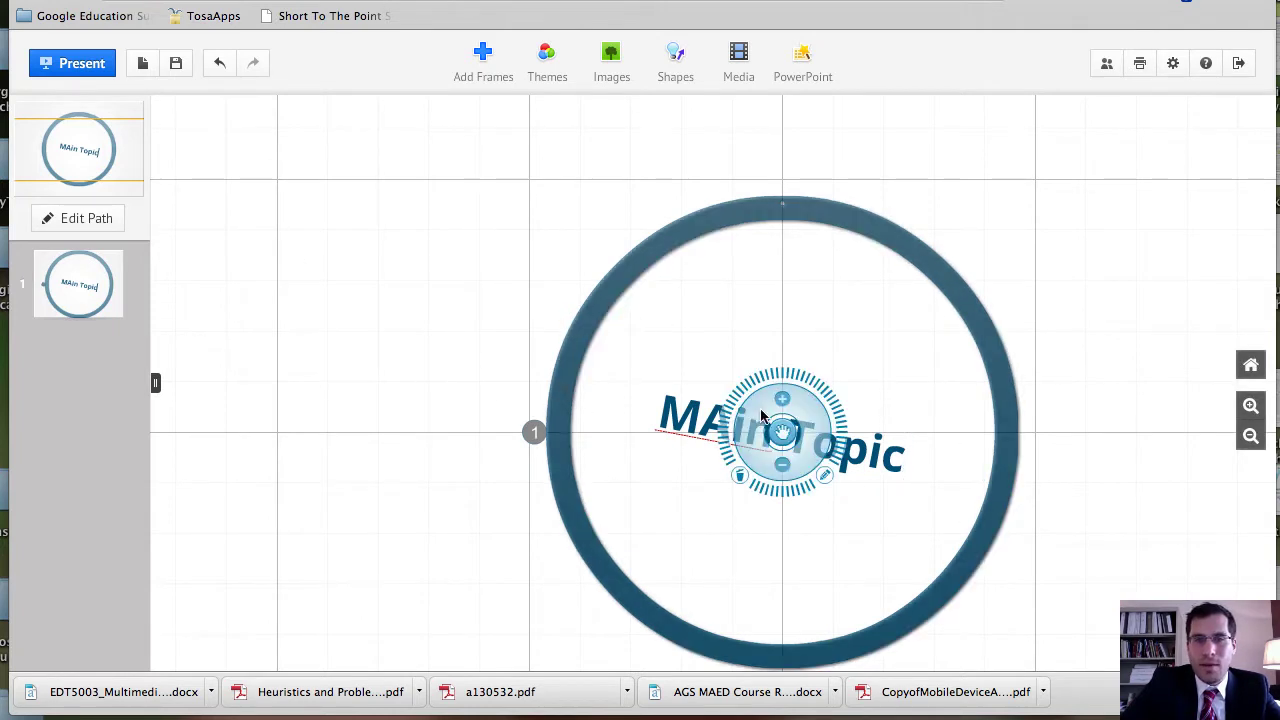
mouse_move(801, 376)
mouse_down()
mouse_move(751, 367)
mouse_move(701, 390)
mouse_move(723, 486)
mouse_move(903, 414)
mouse_move(668, 370)
mouse_move(846, 526)
mouse_move(789, 294)
mouse_move(751, 583)
mouse_move(813, 268)
mouse_move(960, 474)
mouse_move(940, 448)
mouse_up()
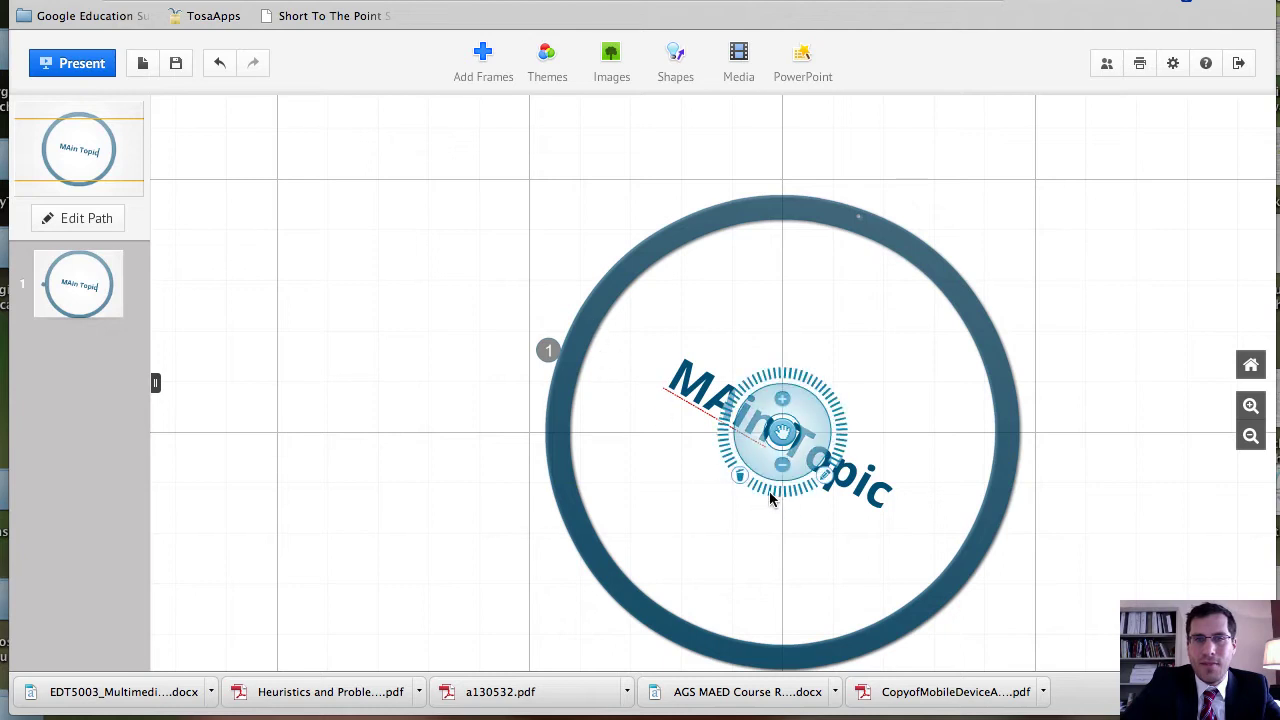
click(538, 280)
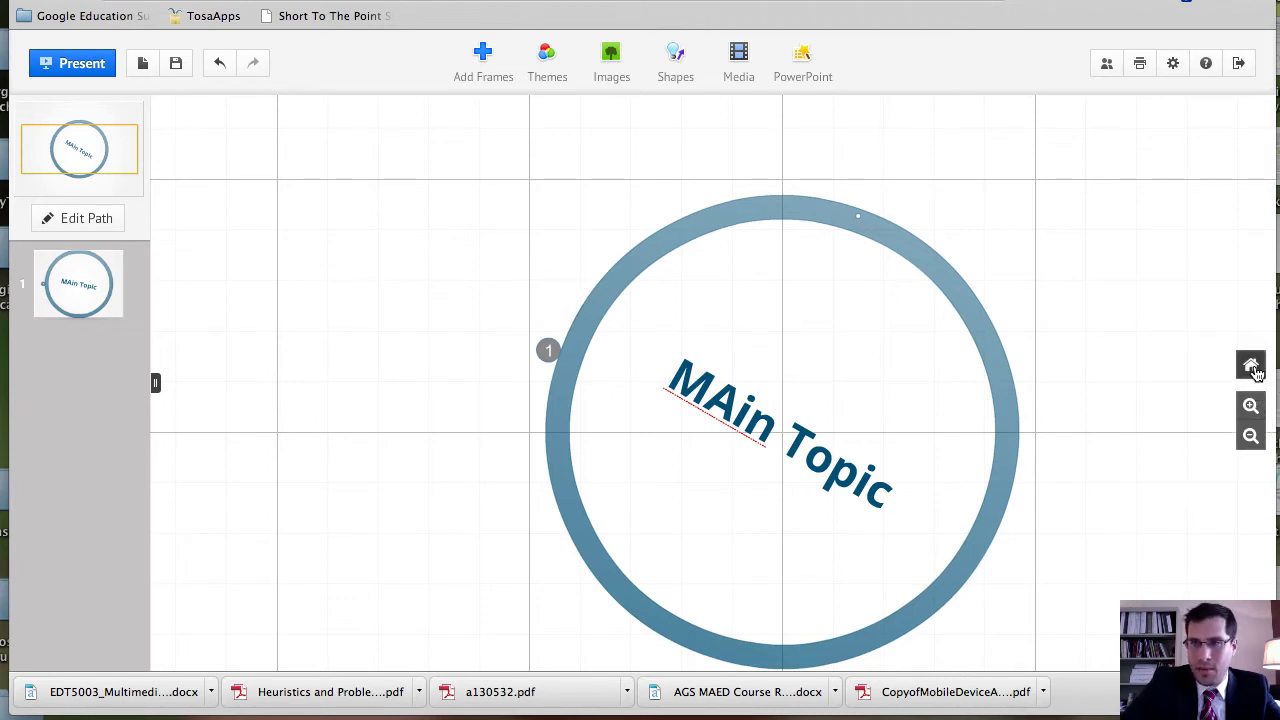
- Add the body text "More Titles" at a much larger scale on the empty canvas, above and to the left of the circle frame
click(1250, 438)
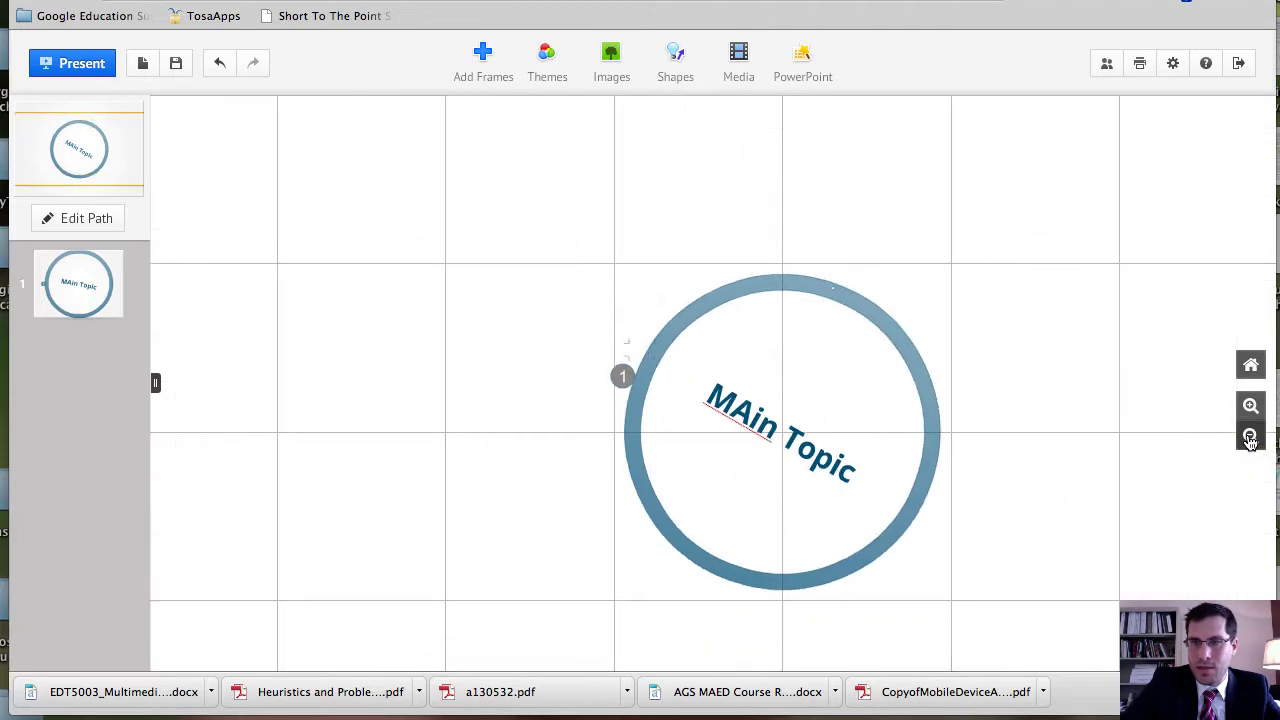
click(1250, 438)
click(1250, 438)
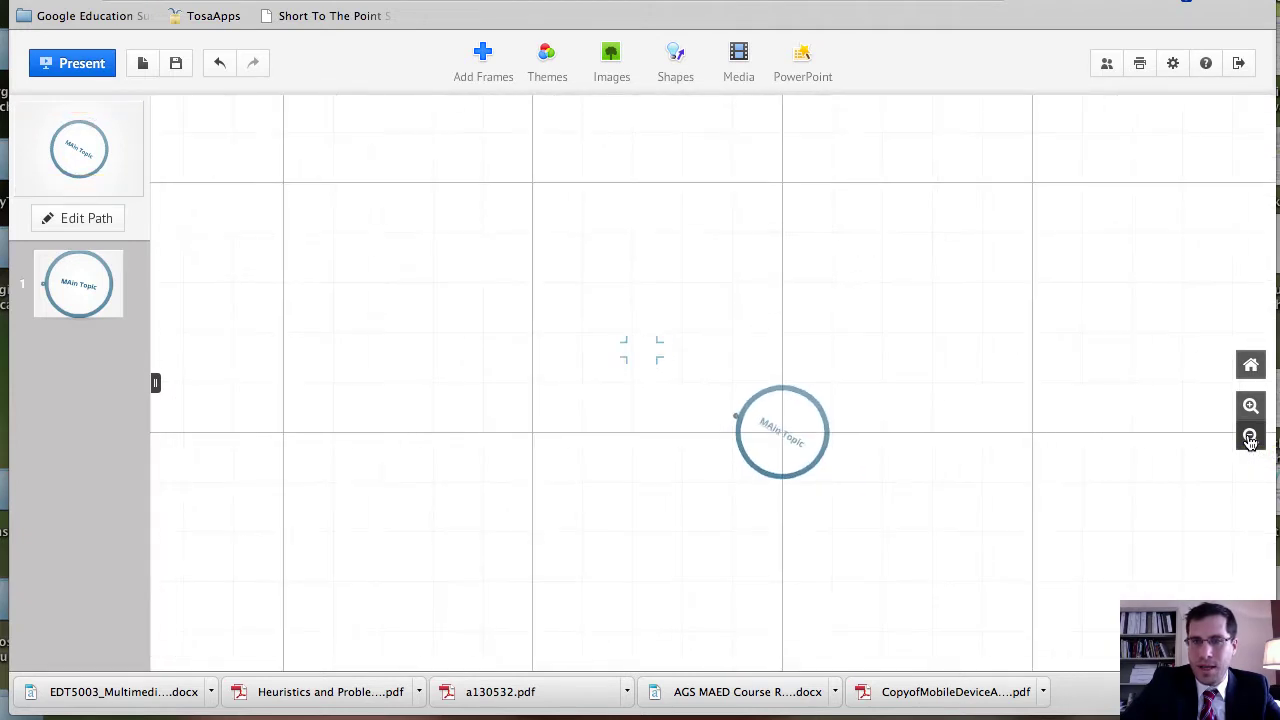
click(1250, 438)
click(1250, 438)
click(1250, 438)
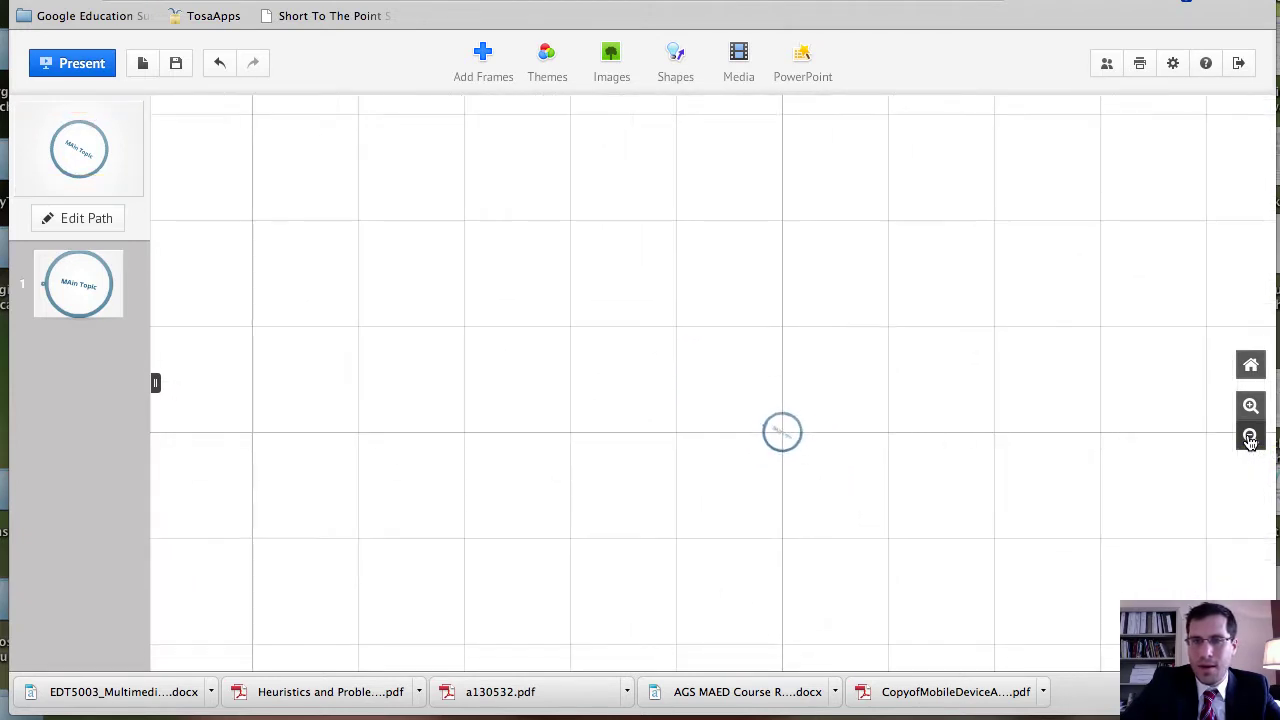
click(1250, 438)
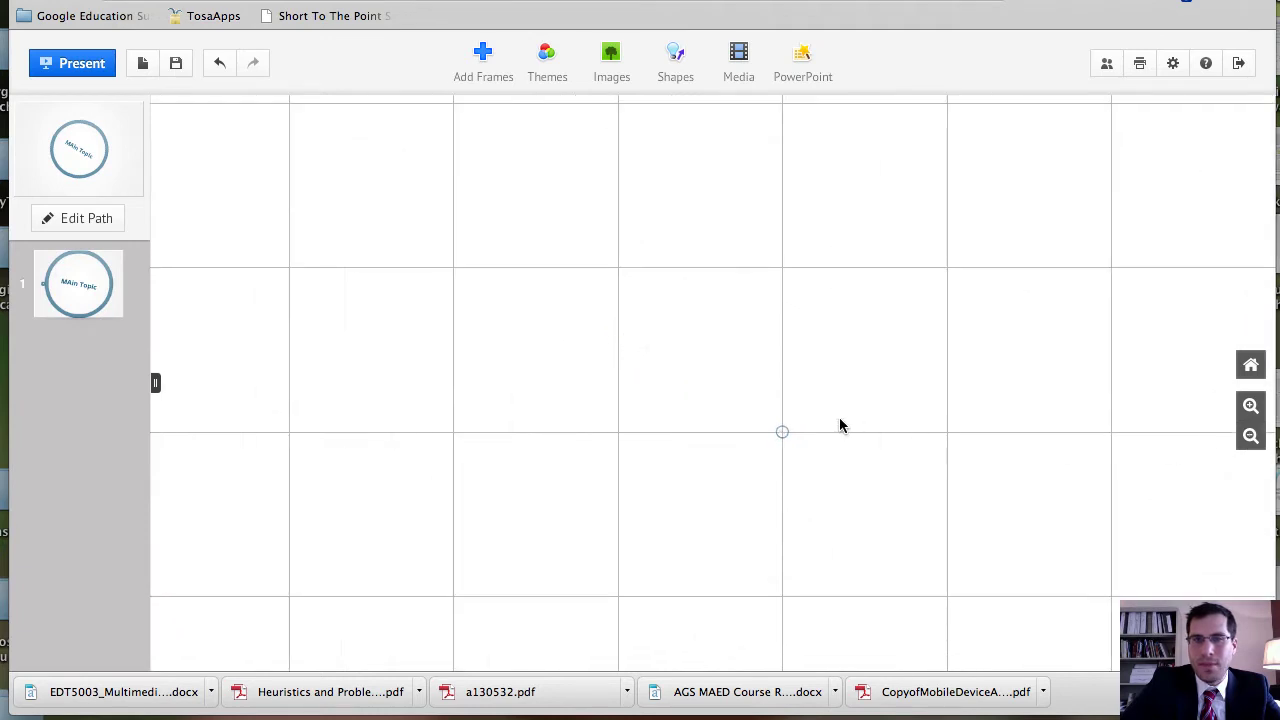
click(490, 275)
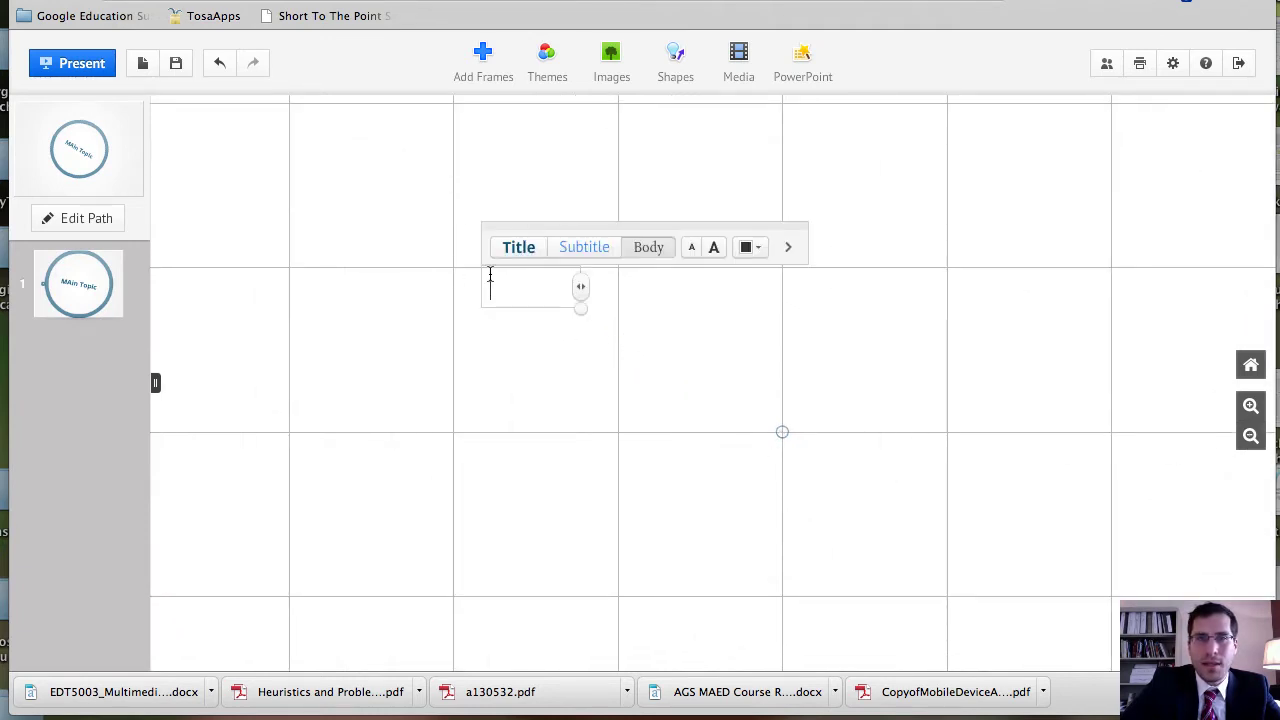
text(M)
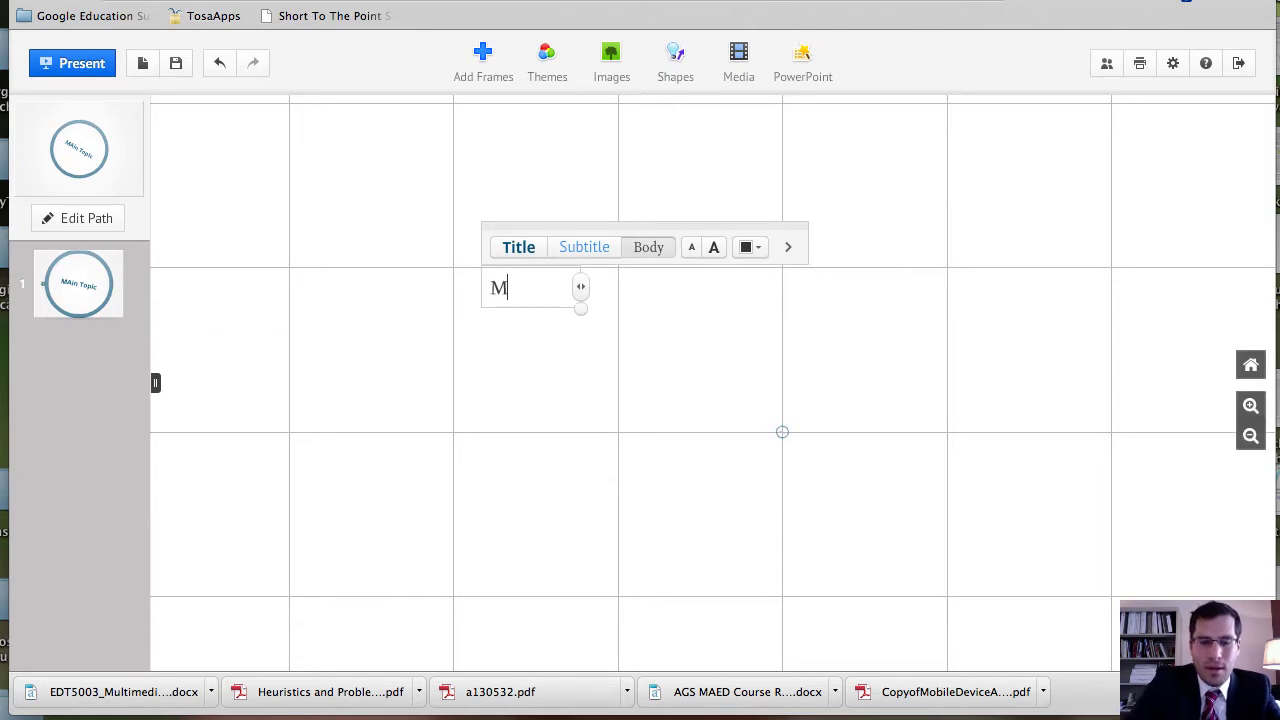
text(ore Titl)
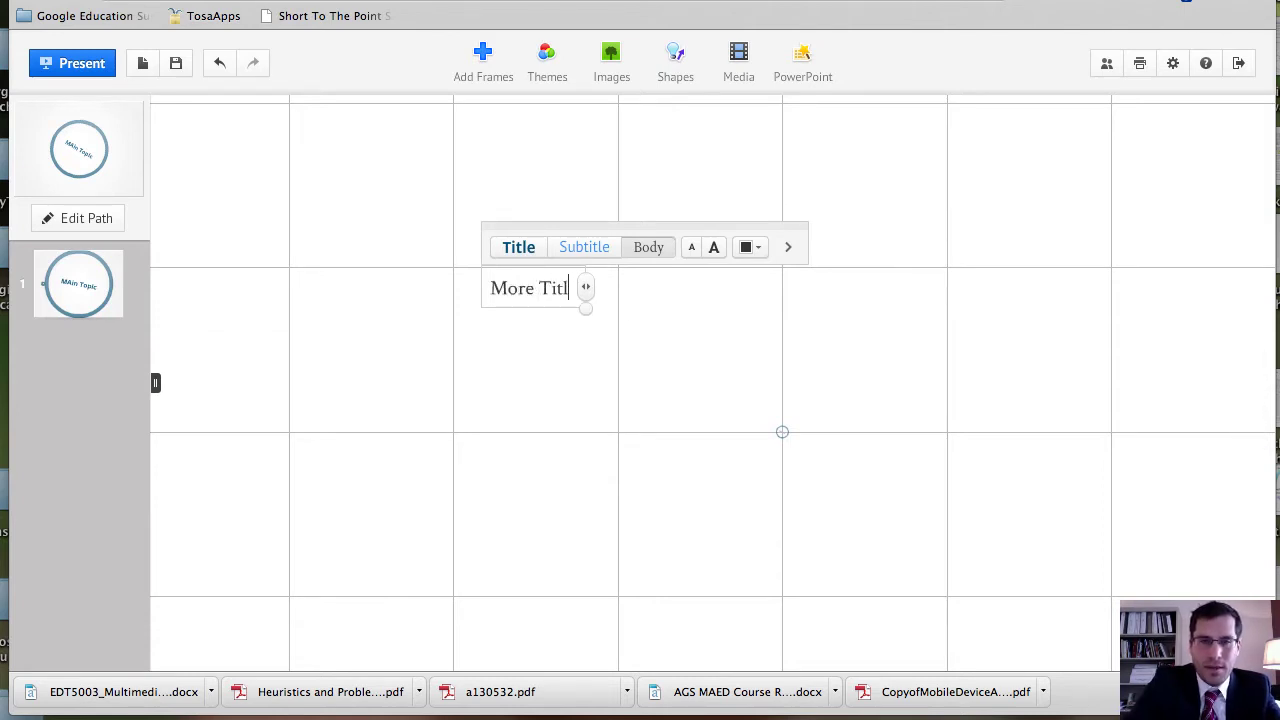
text(es)
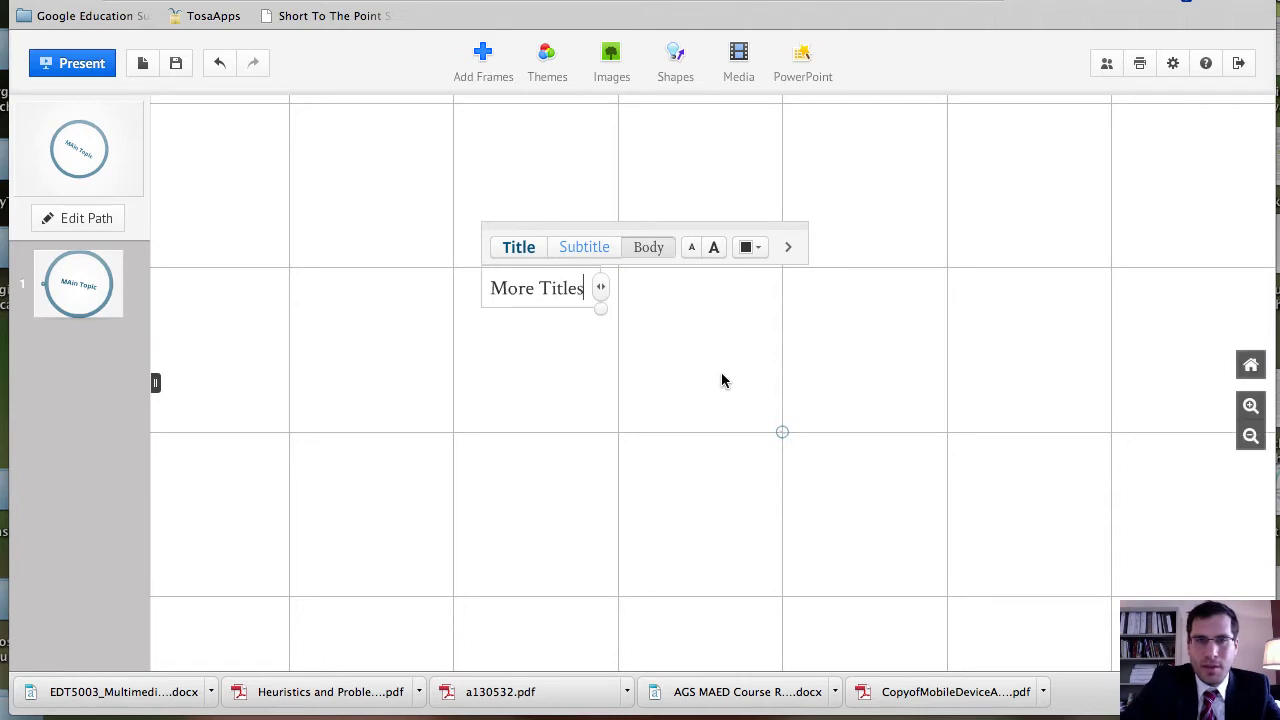
click(721, 372)
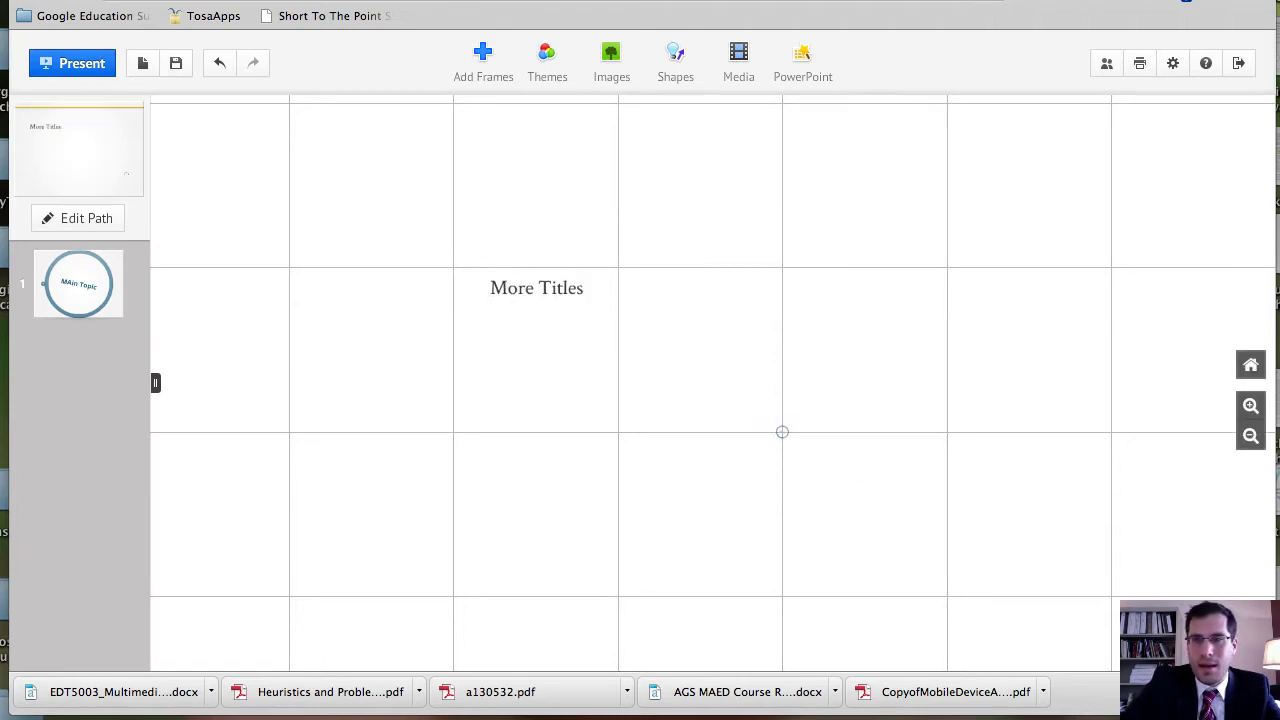
- Examine the circle frame with its title up close, and compare its scale with "More Titles" across the whole canvas
click(1251, 366)
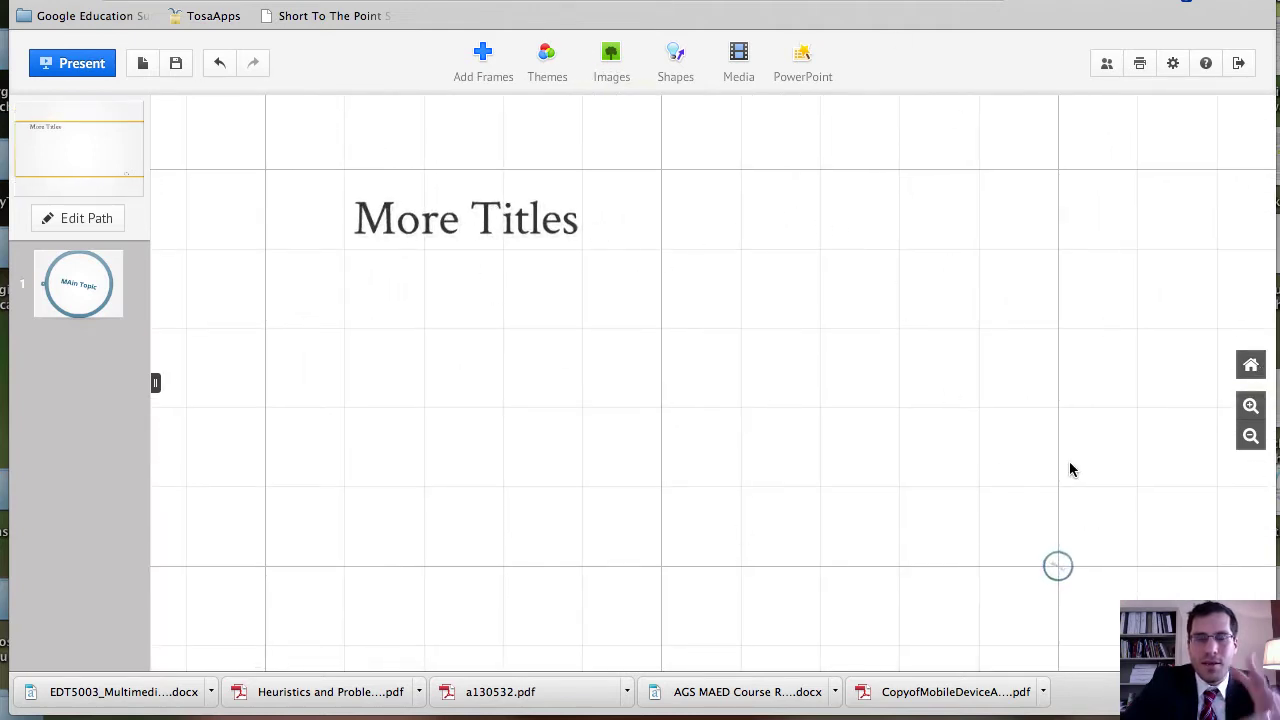
click(1064, 567)
click(1027, 583)
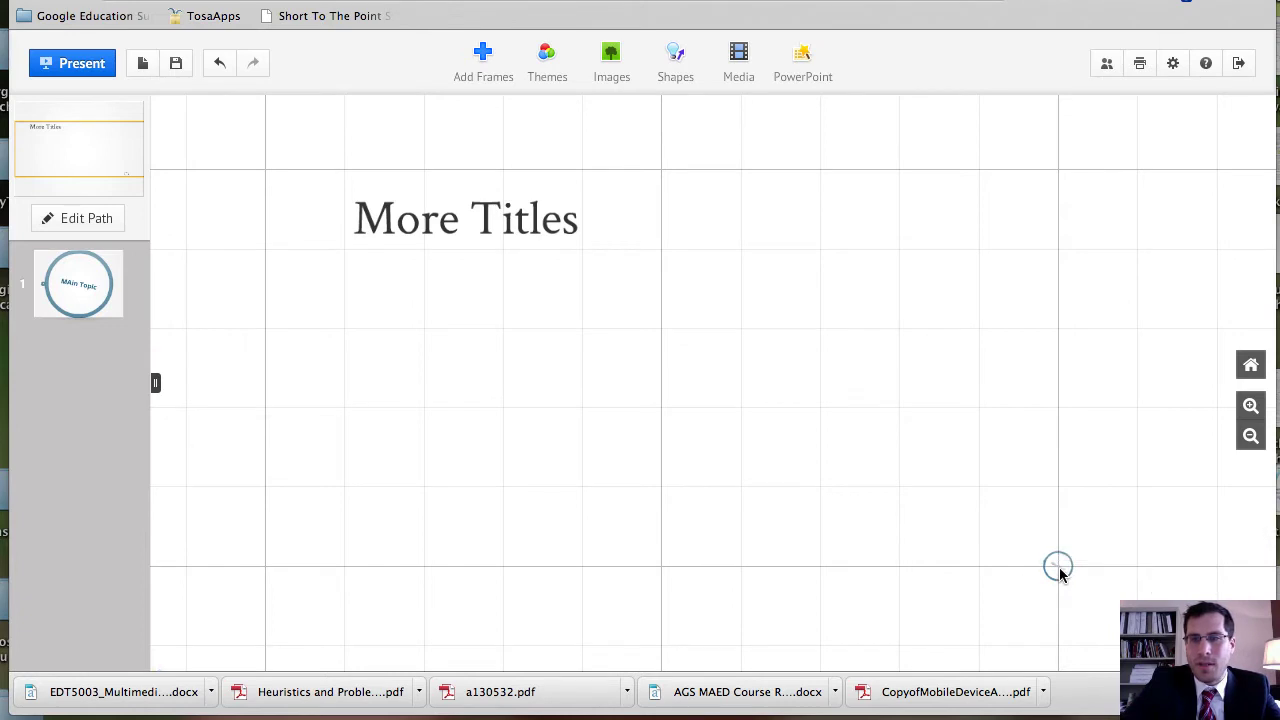
click(1060, 568)
click(1058, 566)
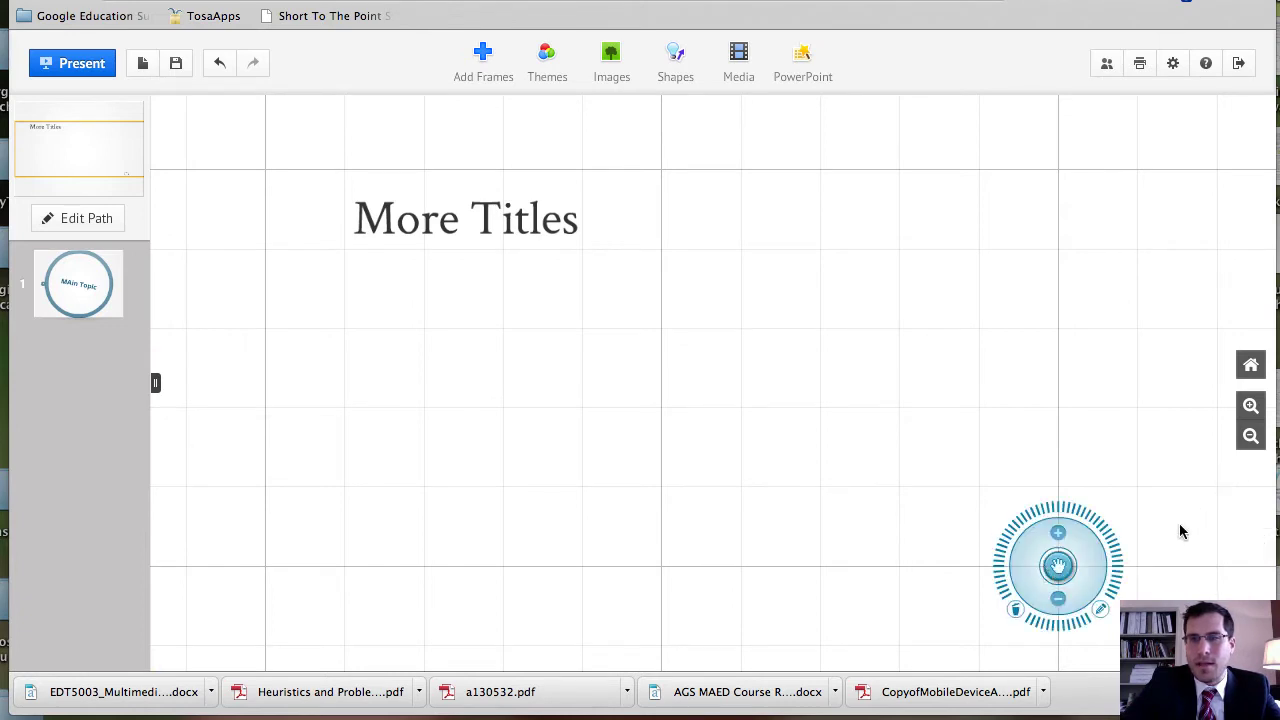
click(1250, 406)
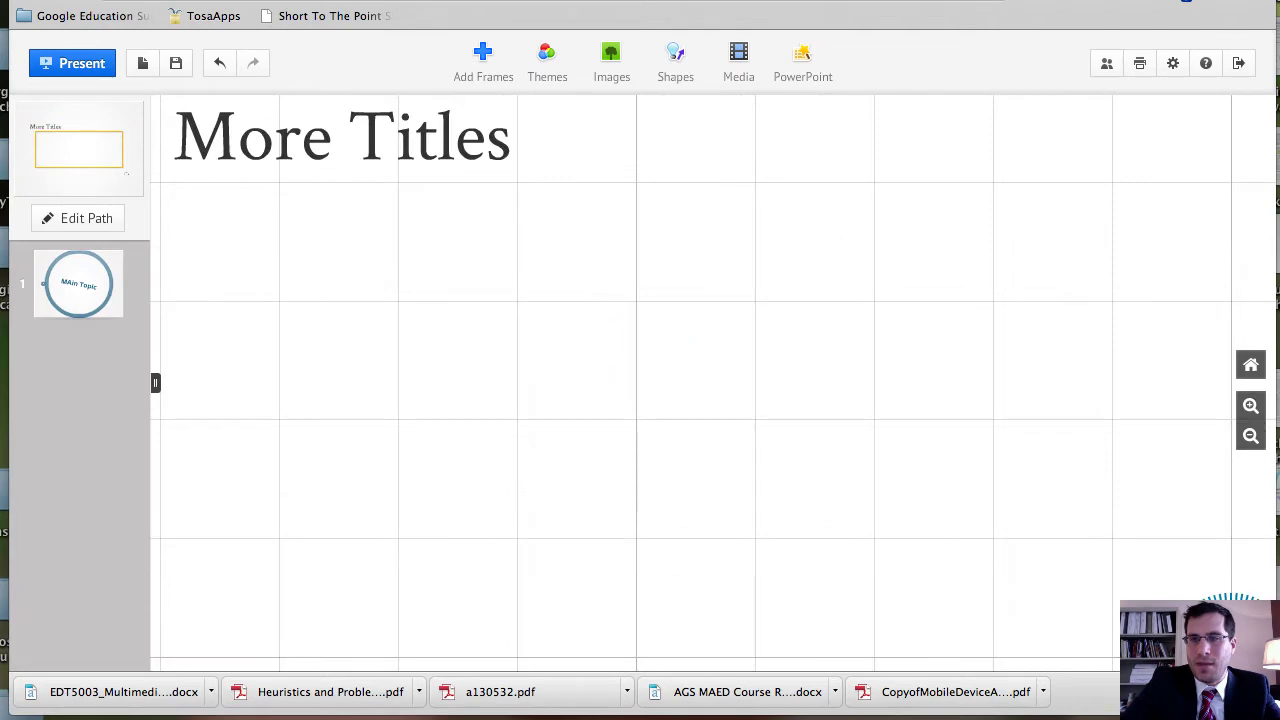
drag(1189, 551, 660, 282)
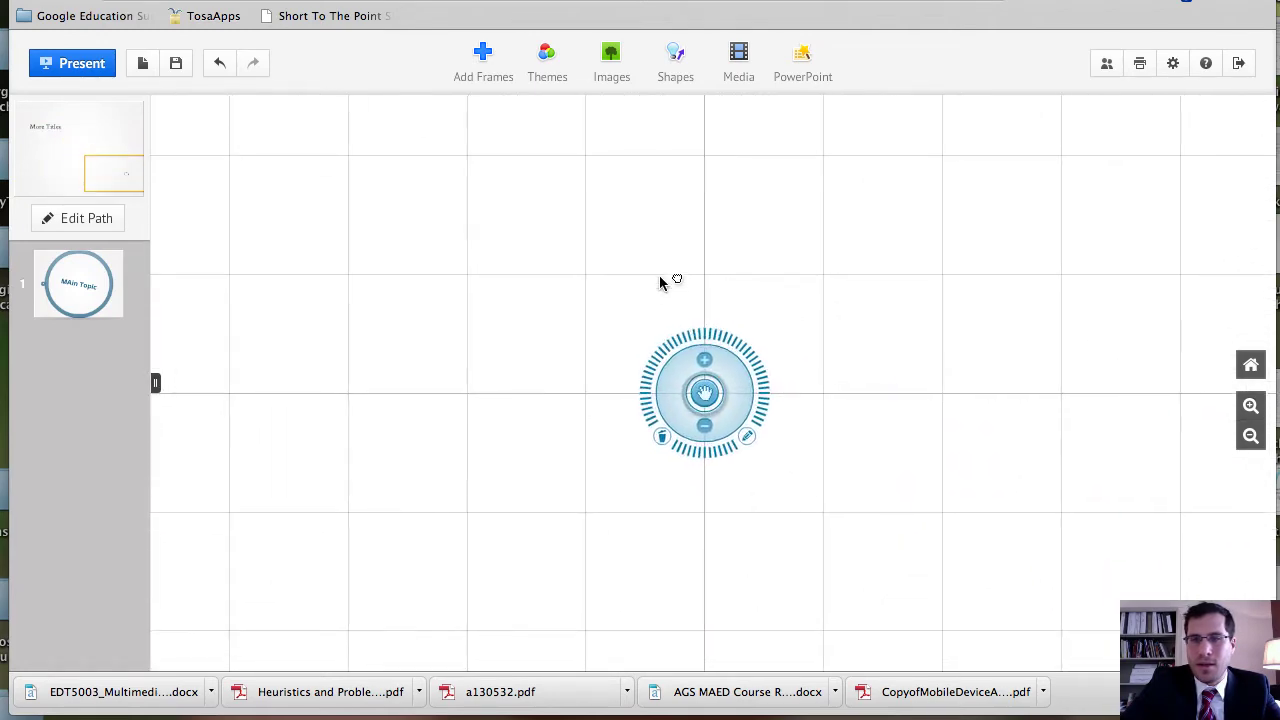
click(1250, 406)
click(1250, 406)
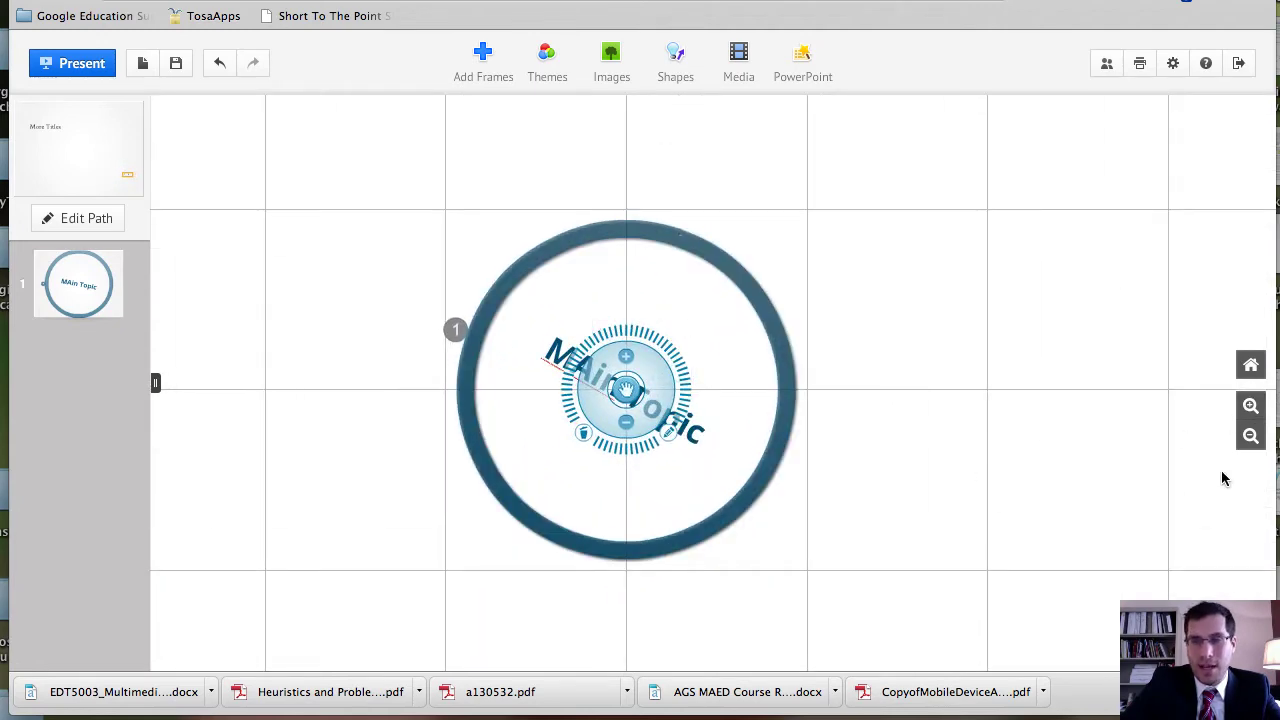
click(1250, 436)
click(1250, 436)
click(1258, 445)
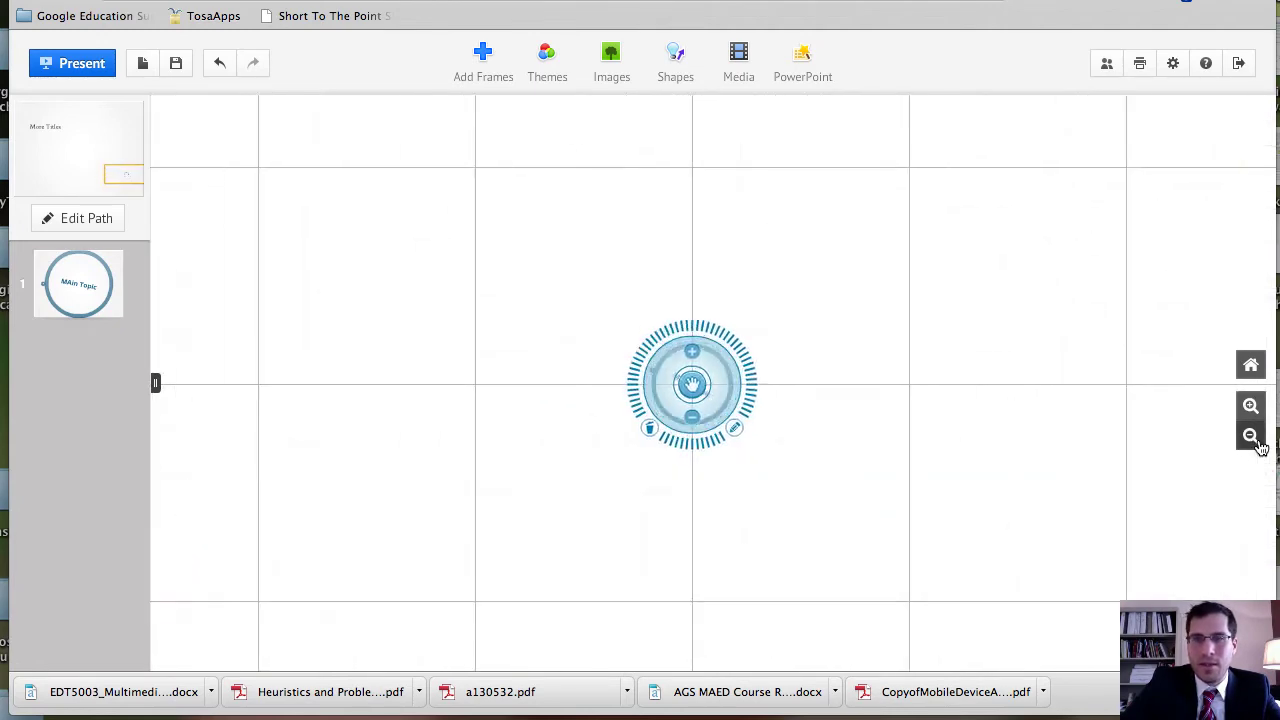
click(1258, 445)
click(1258, 445)
click(1257, 445)
click(1256, 446)
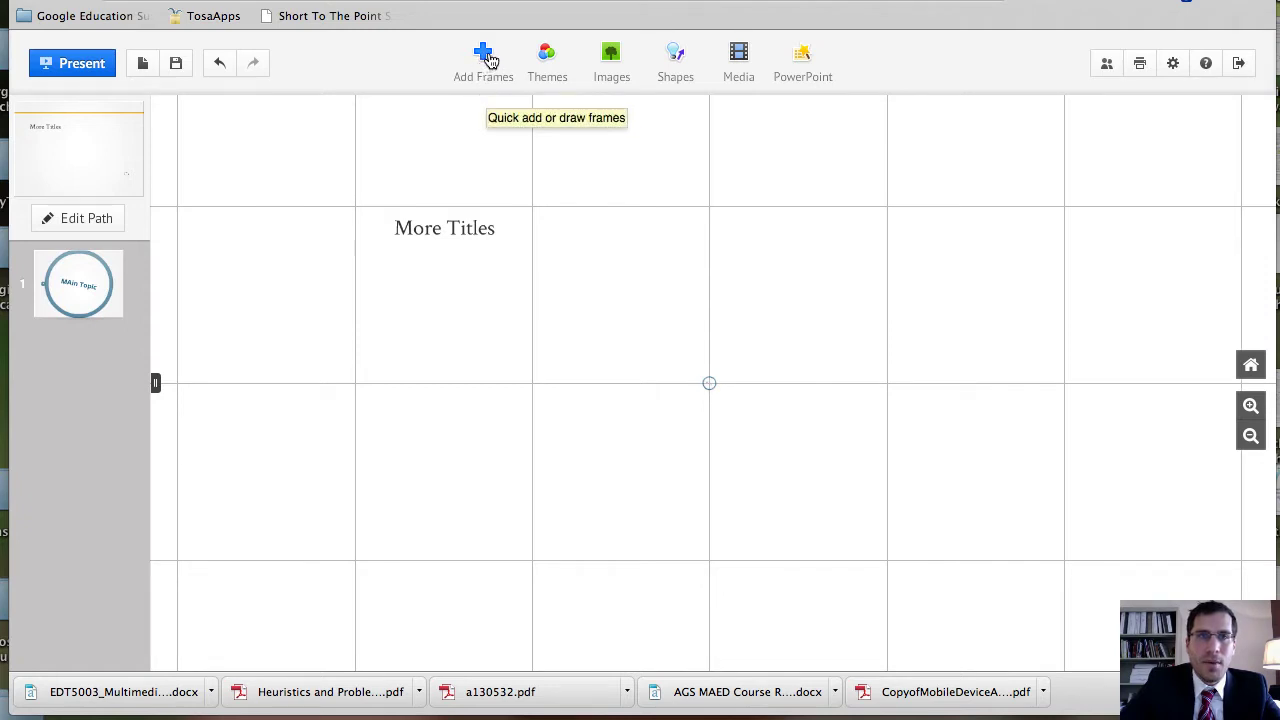
- Search the web for "train" images to insert
click(612, 58)
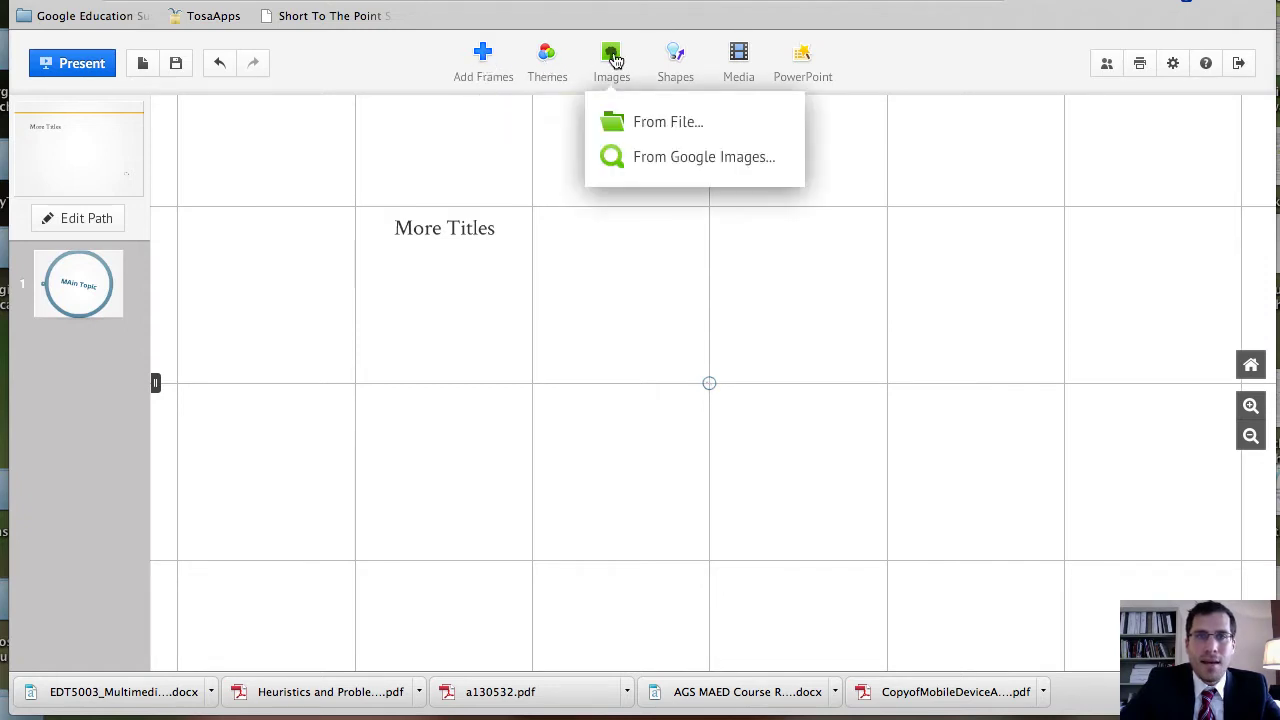
click(645, 170)
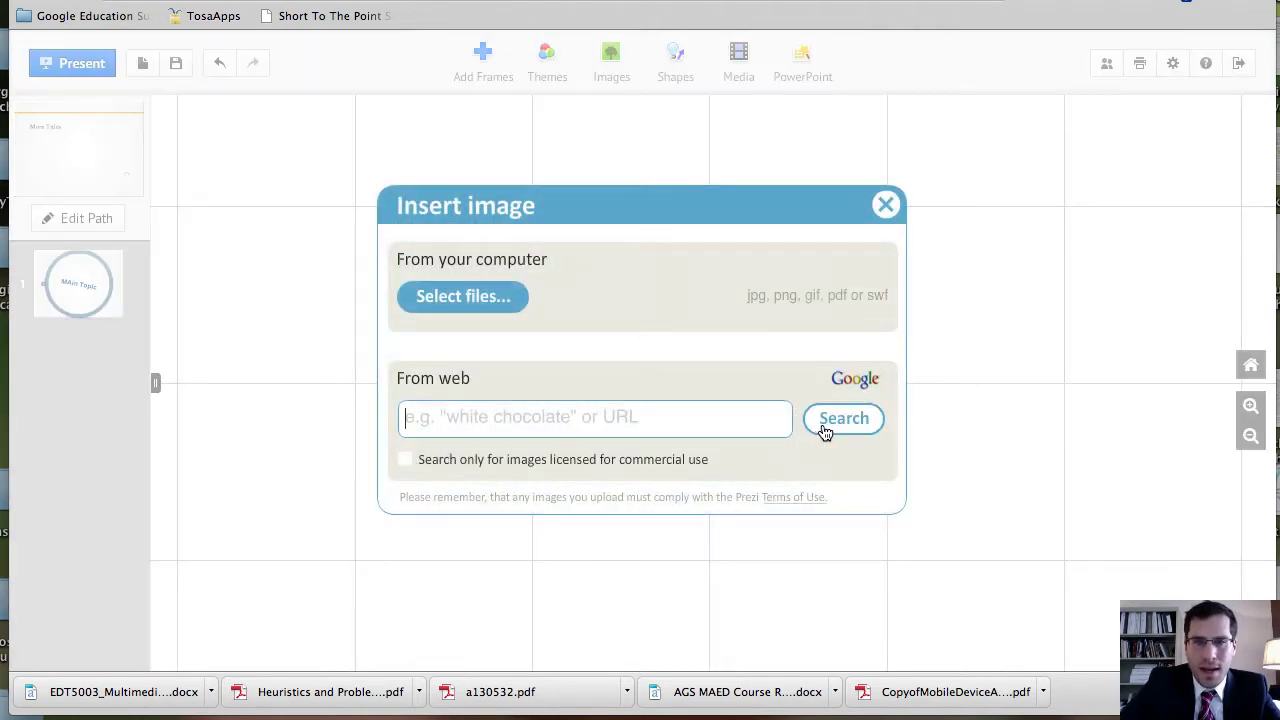
text(train)
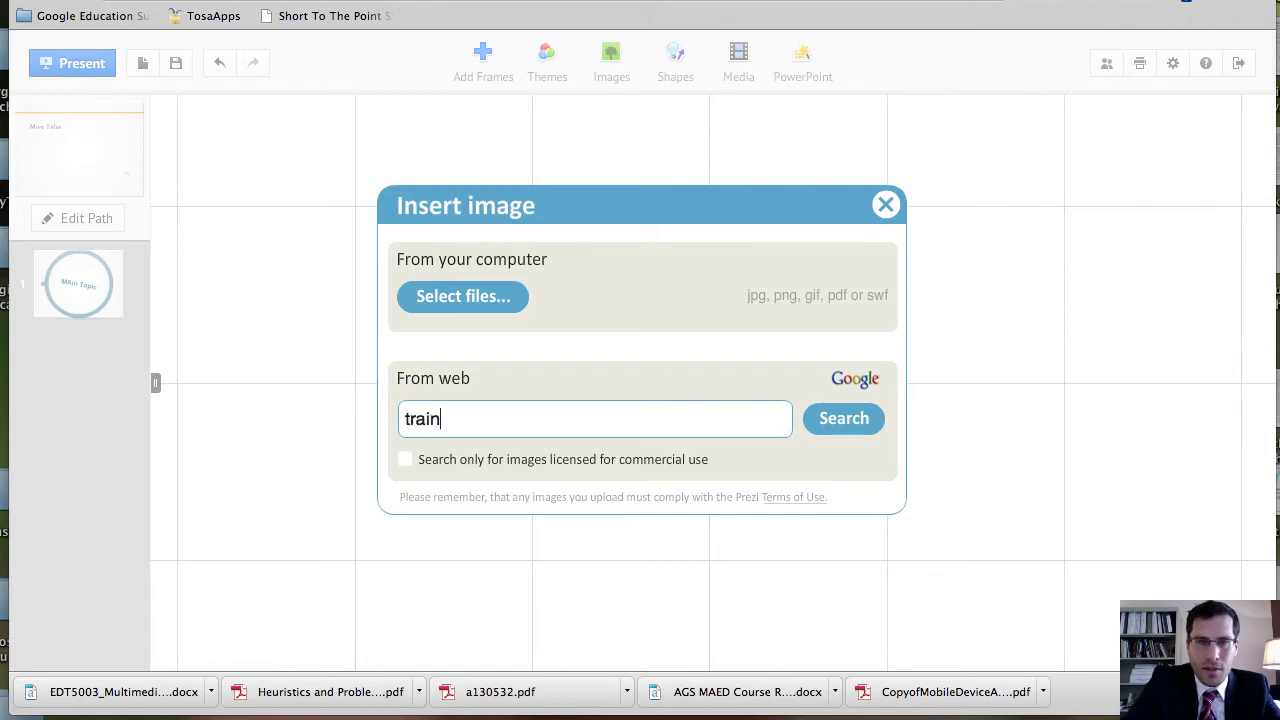
click(866, 420)
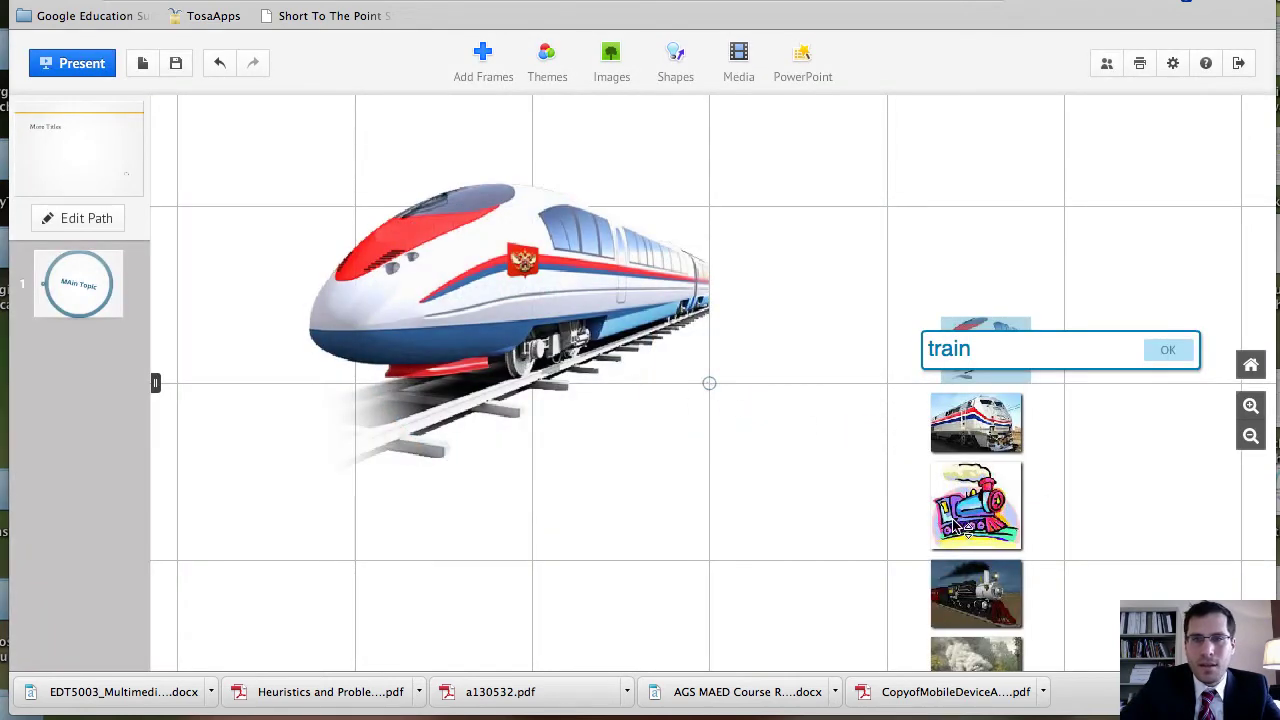
- Browse the train image results and insert the photo of the derailed blue and yellow train with workers in orange
scroll(955, 527, down, 5)
scroll(952, 527, down, 3)
scroll(952, 527, up, 10)
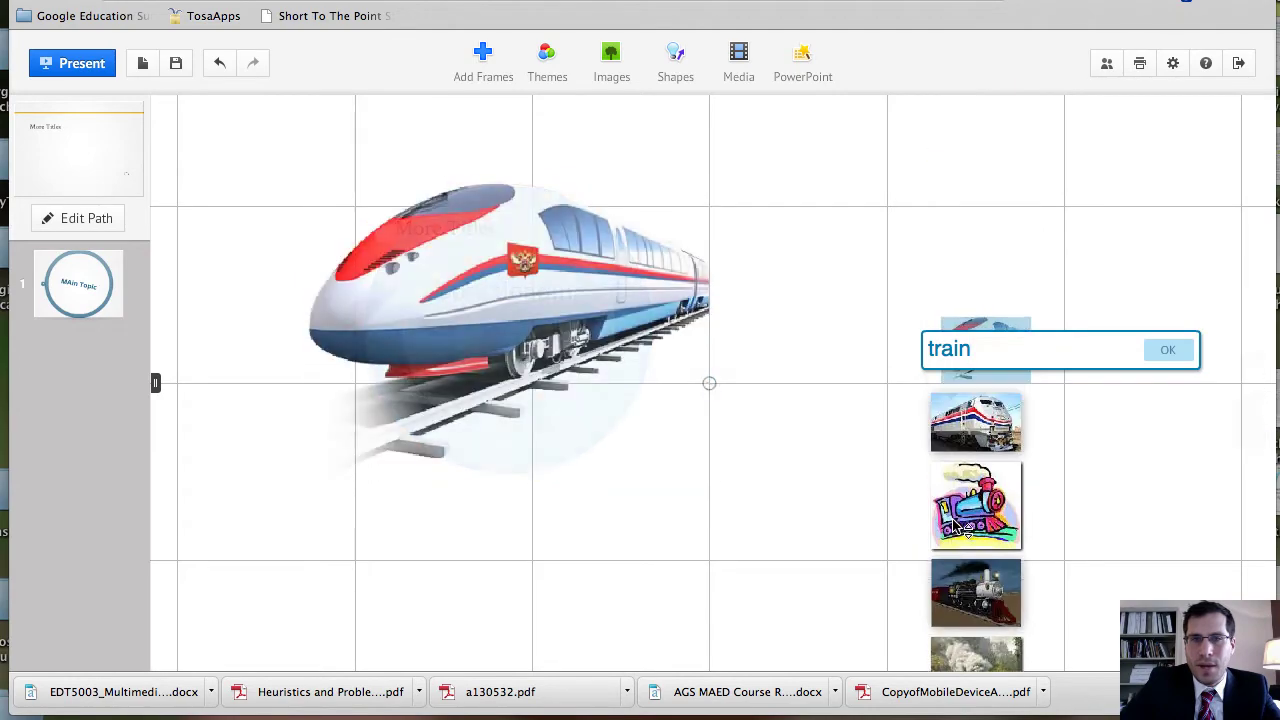
scroll(952, 527, down, 8)
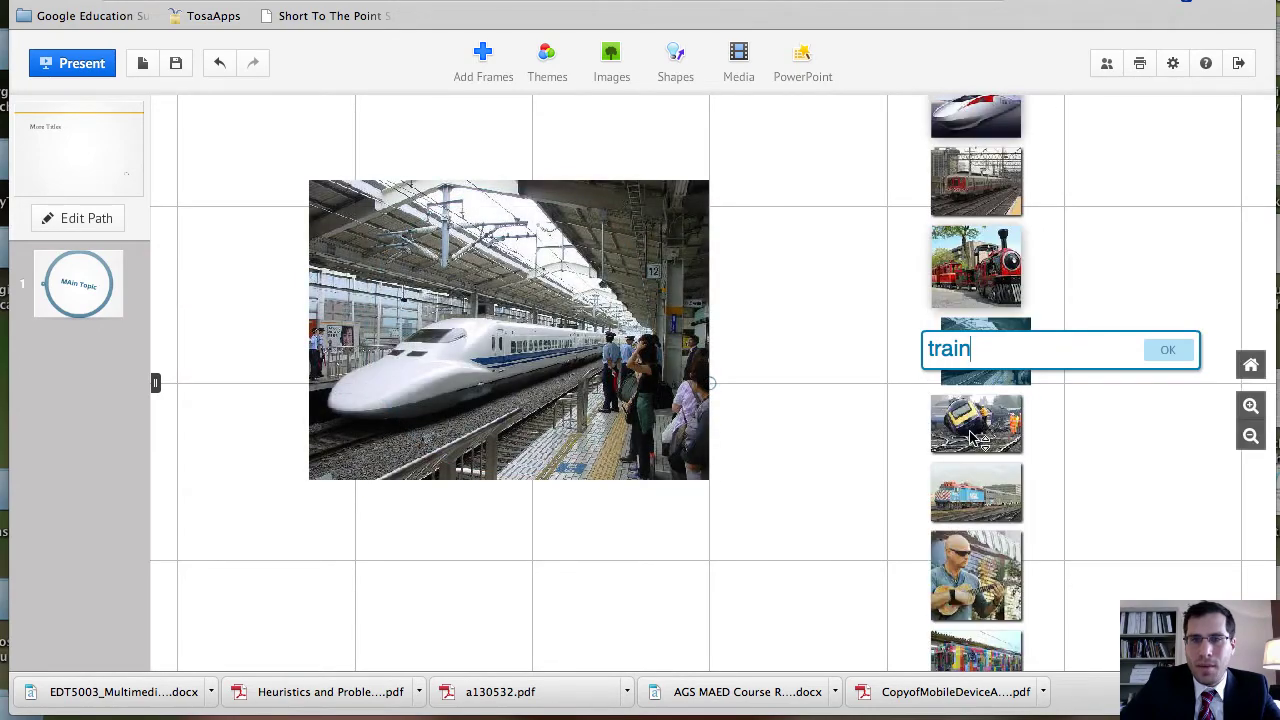
scroll(970, 438, down, 1)
click(975, 437)
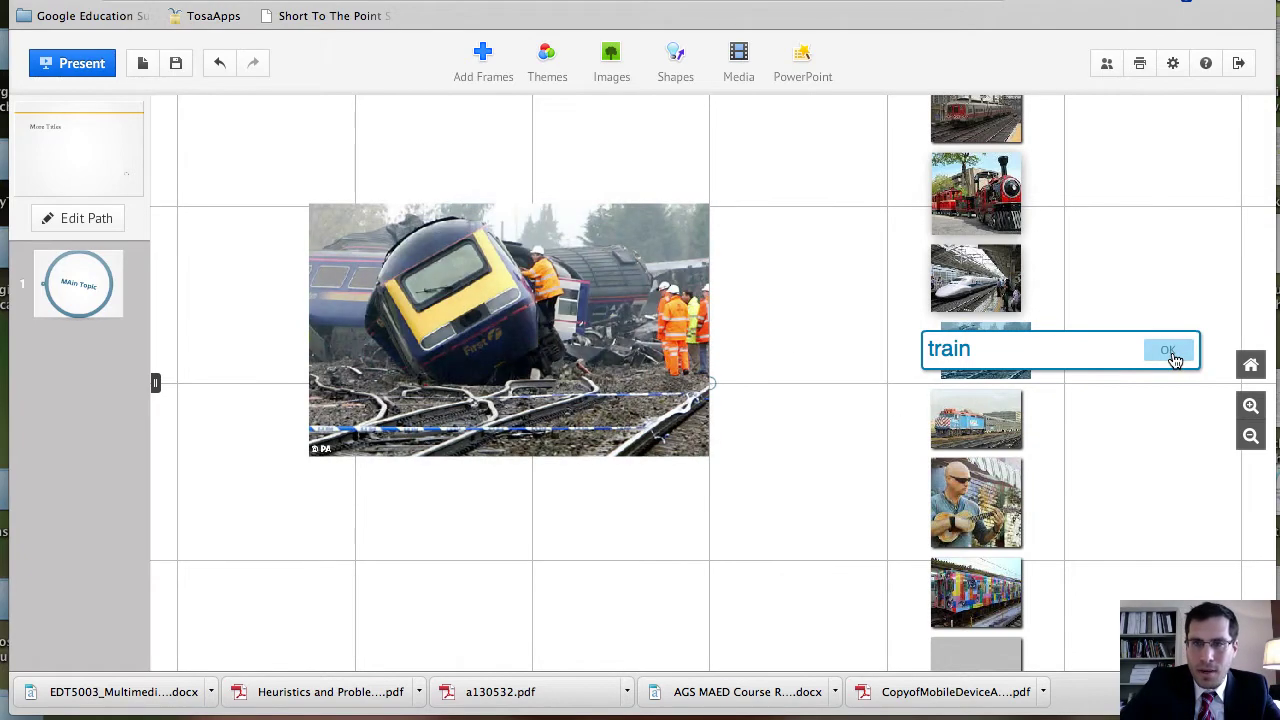
click(1170, 352)
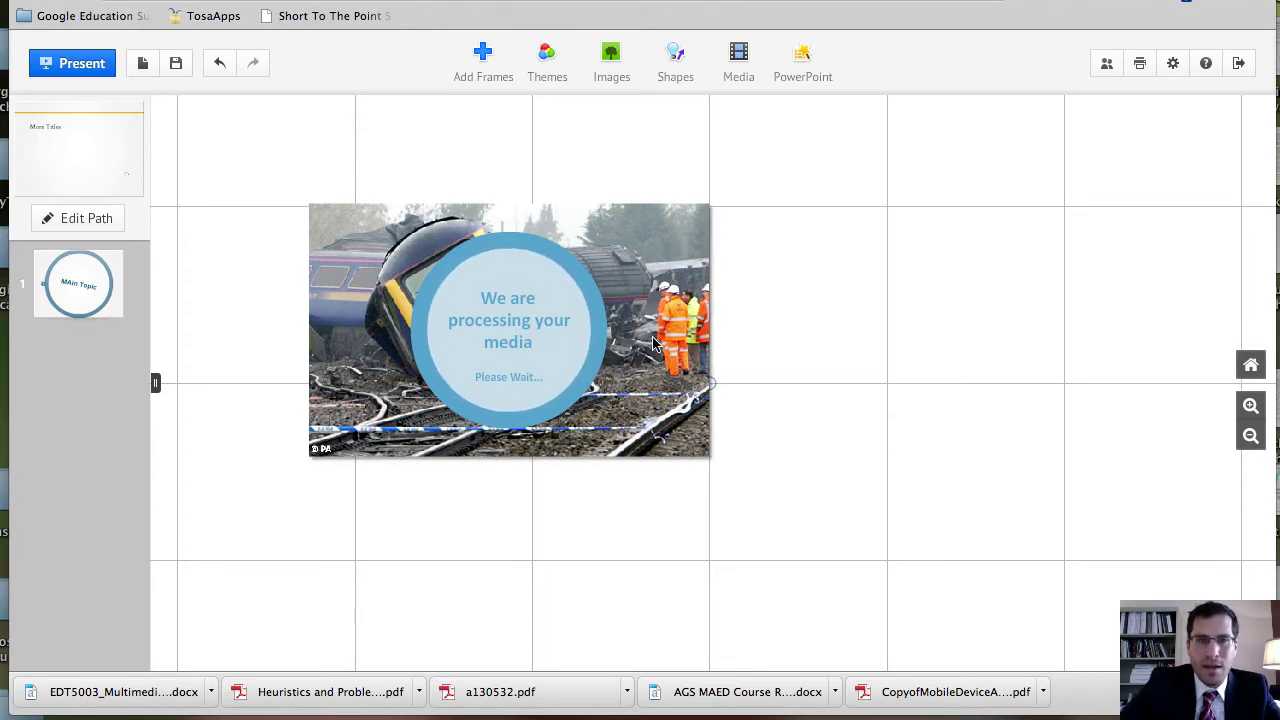
- Move the train picture well to the right of "More Titles" and shrink it to about a third of its size
drag(652, 344, 1144, 321)
click(957, 310)
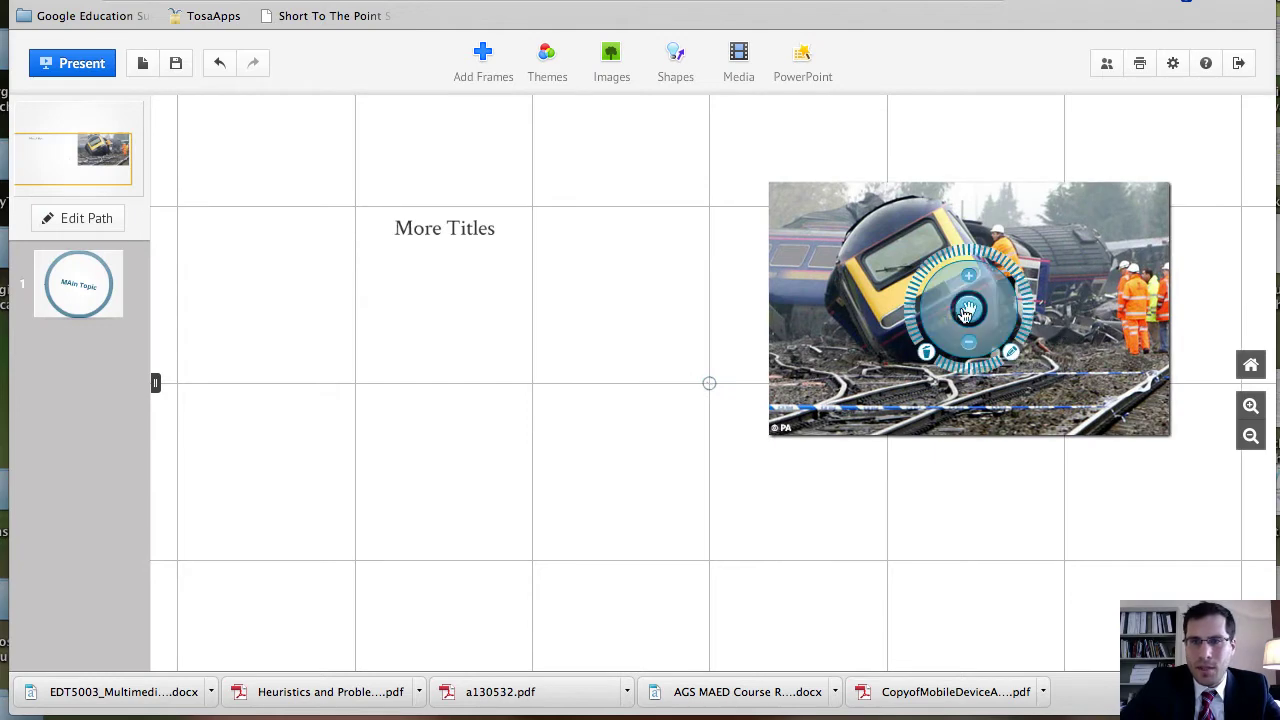
click(971, 349)
click(971, 349)
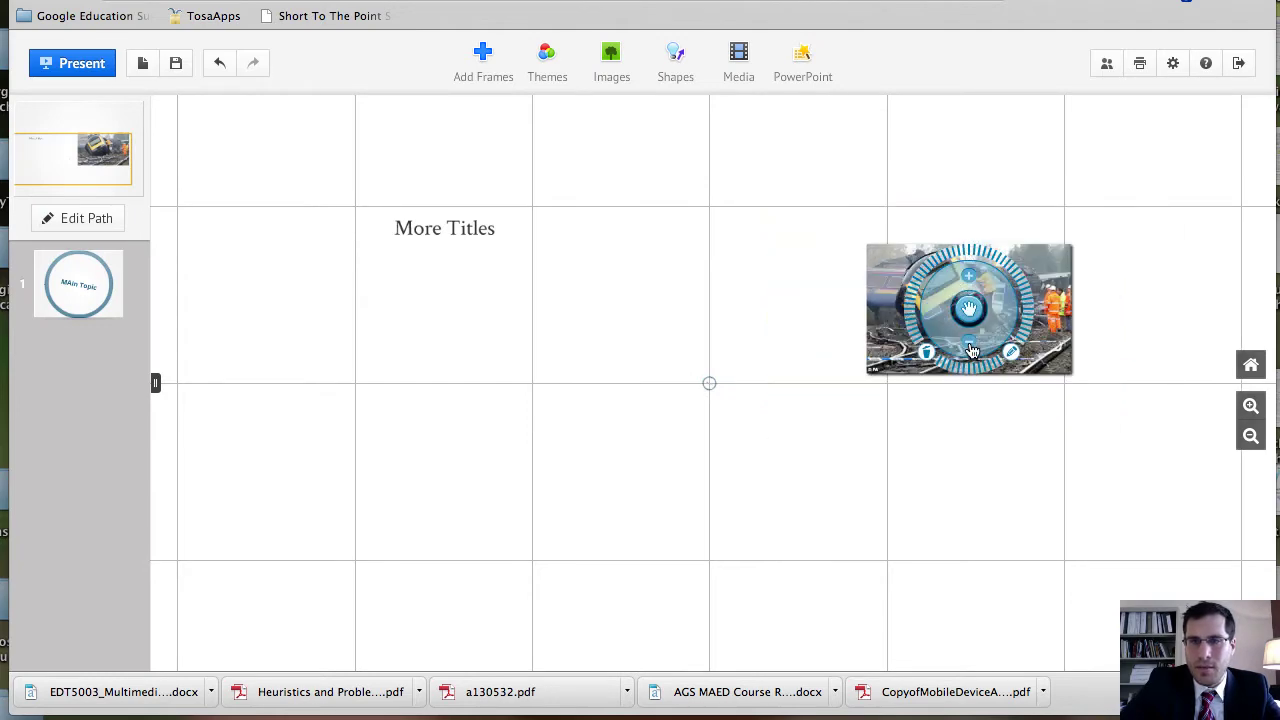
click(971, 349)
- Rotate the train picture about 30° counterclockwise and move it up and closer to "More Titles"
drag(1025, 318, 931, 240)
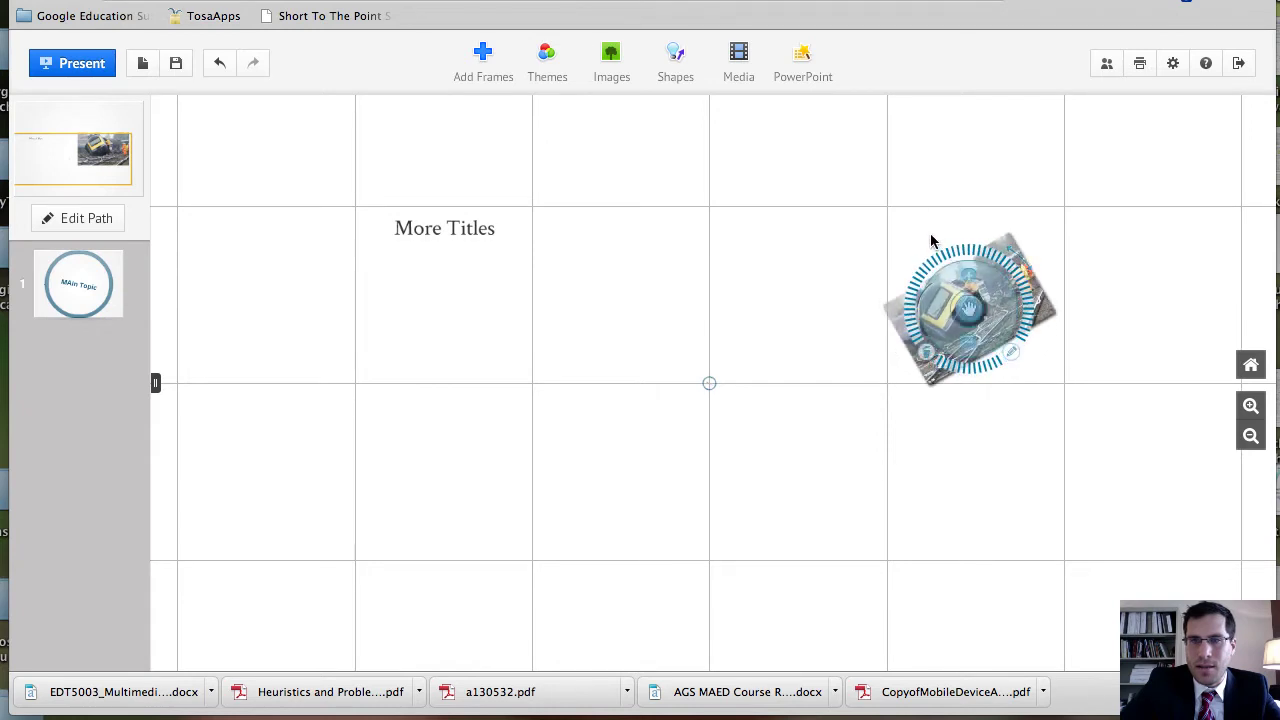
drag(970, 310, 827, 222)
click(851, 355)
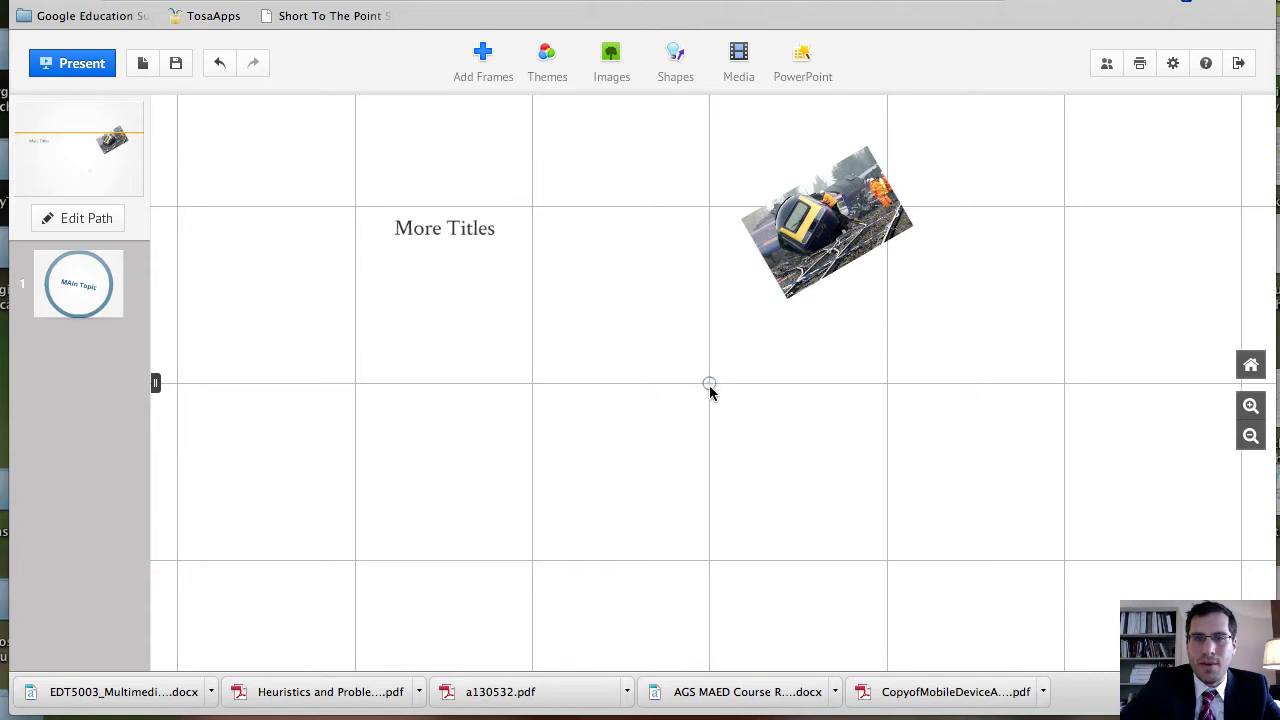
click(710, 388)
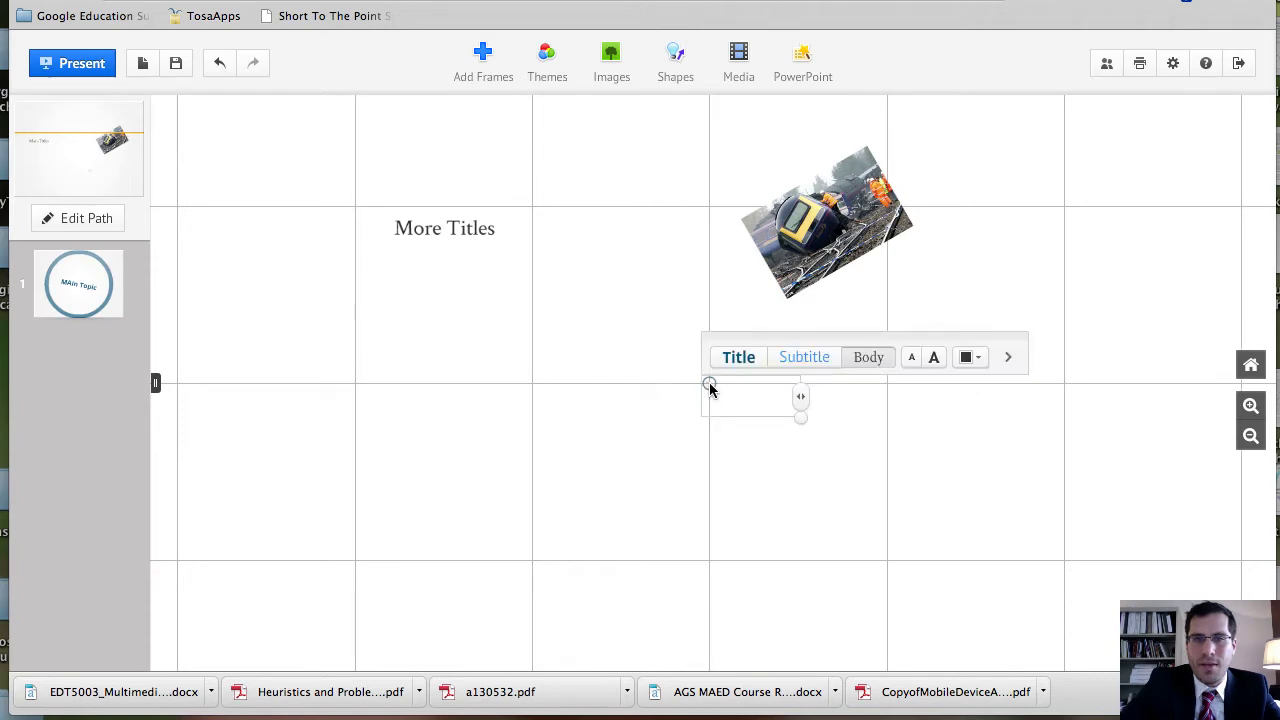
click(477, 229)
click(795, 250)
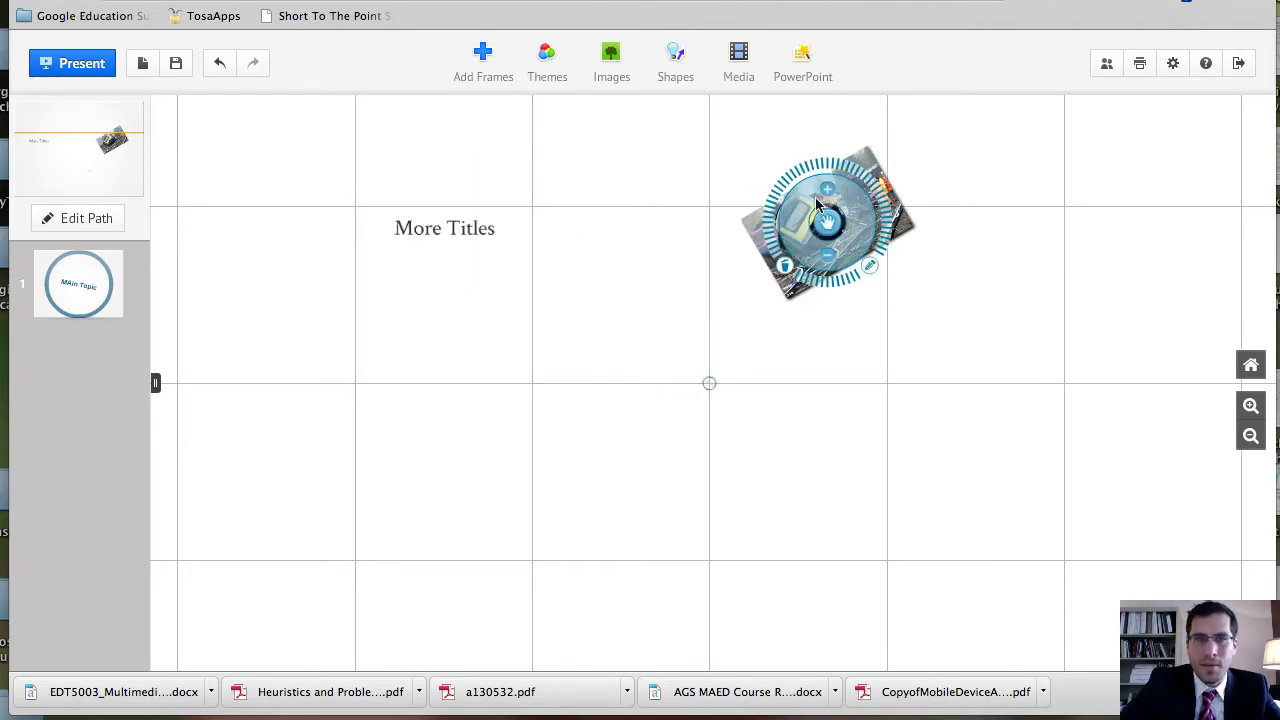
- Draw an arrow from the train picture to "More Titles" and bend its middle upward into an arc
click(676, 60)
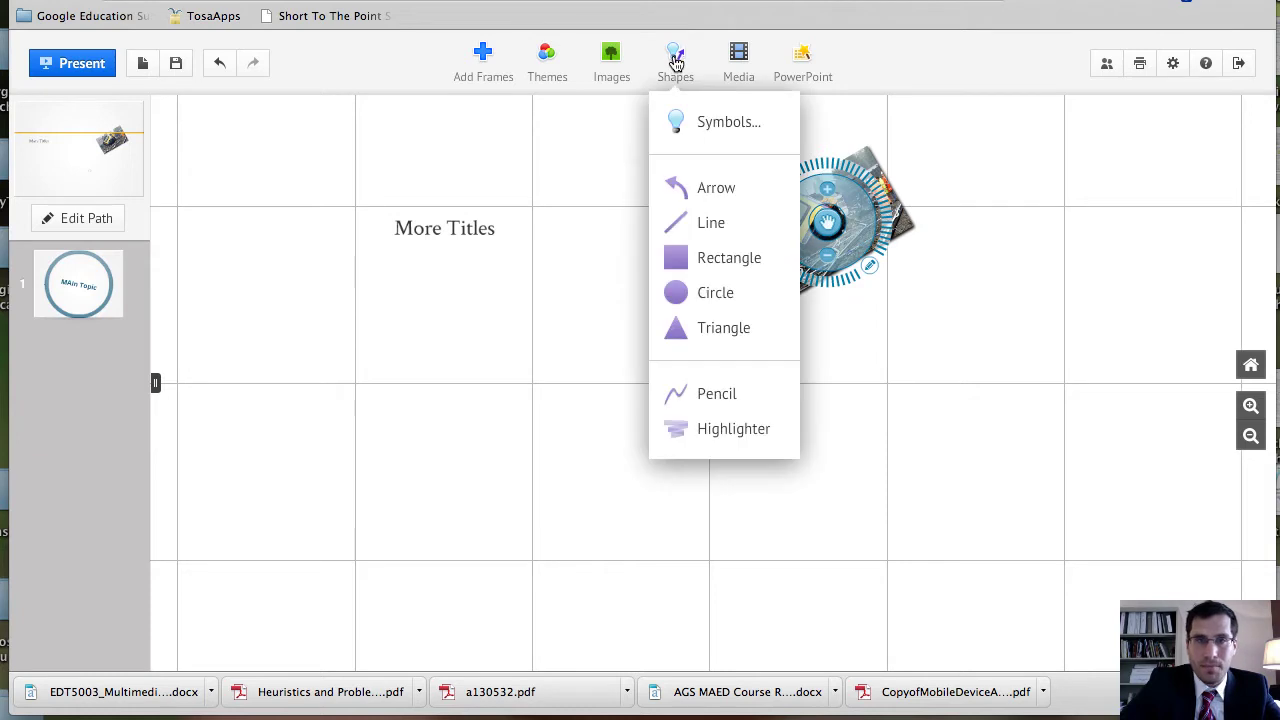
click(716, 190)
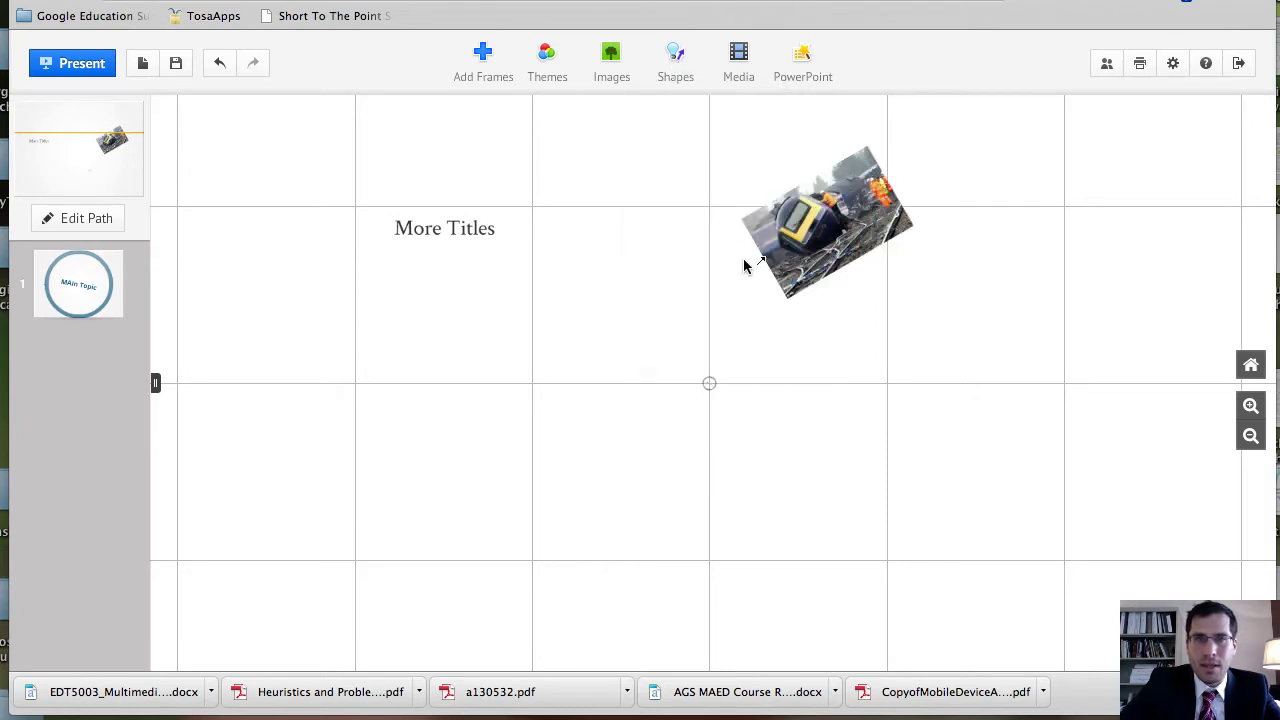
drag(746, 264, 503, 233)
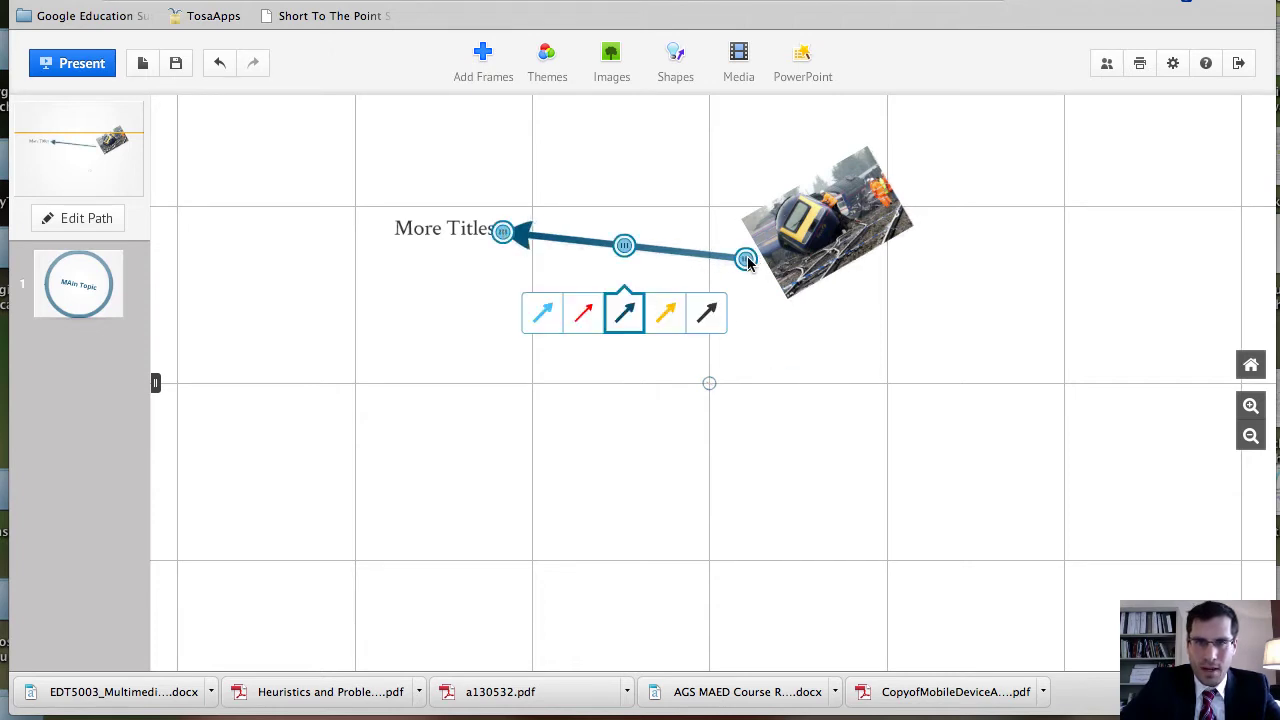
mouse_move(747, 262)
mouse_down()
mouse_move(709, 258)
mouse_move(753, 259)
mouse_up()
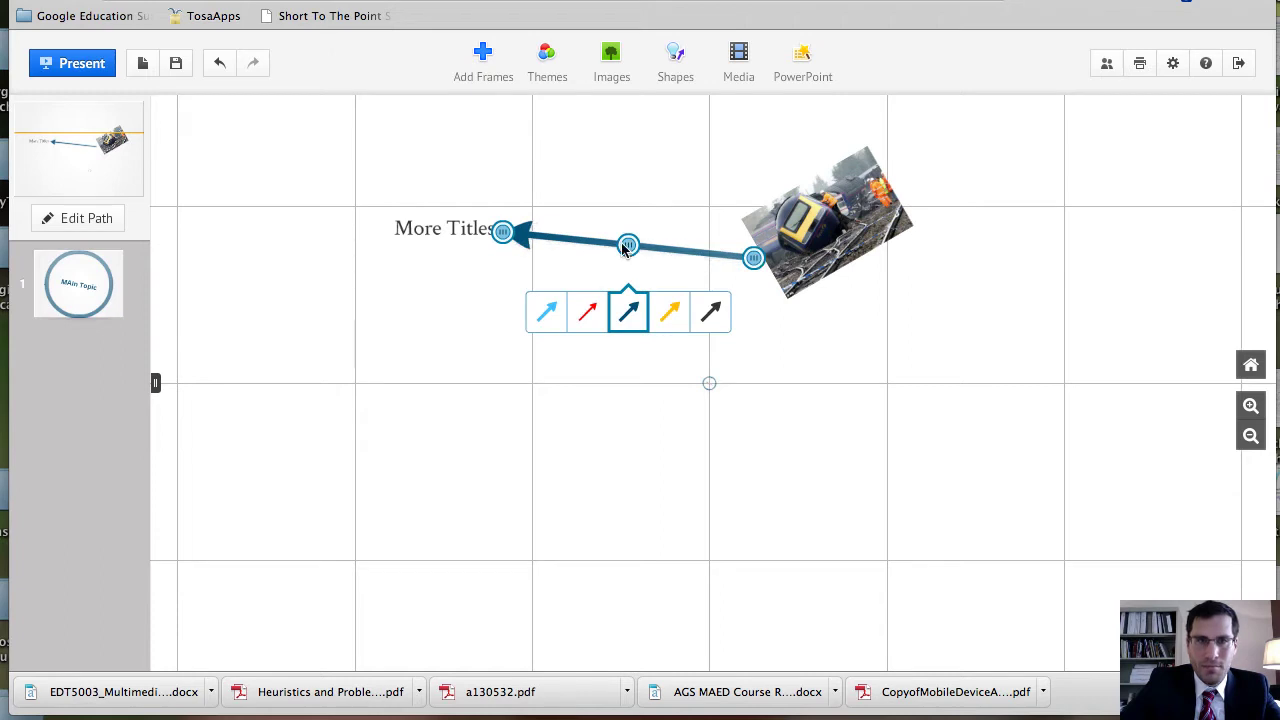
drag(623, 248, 632, 180)
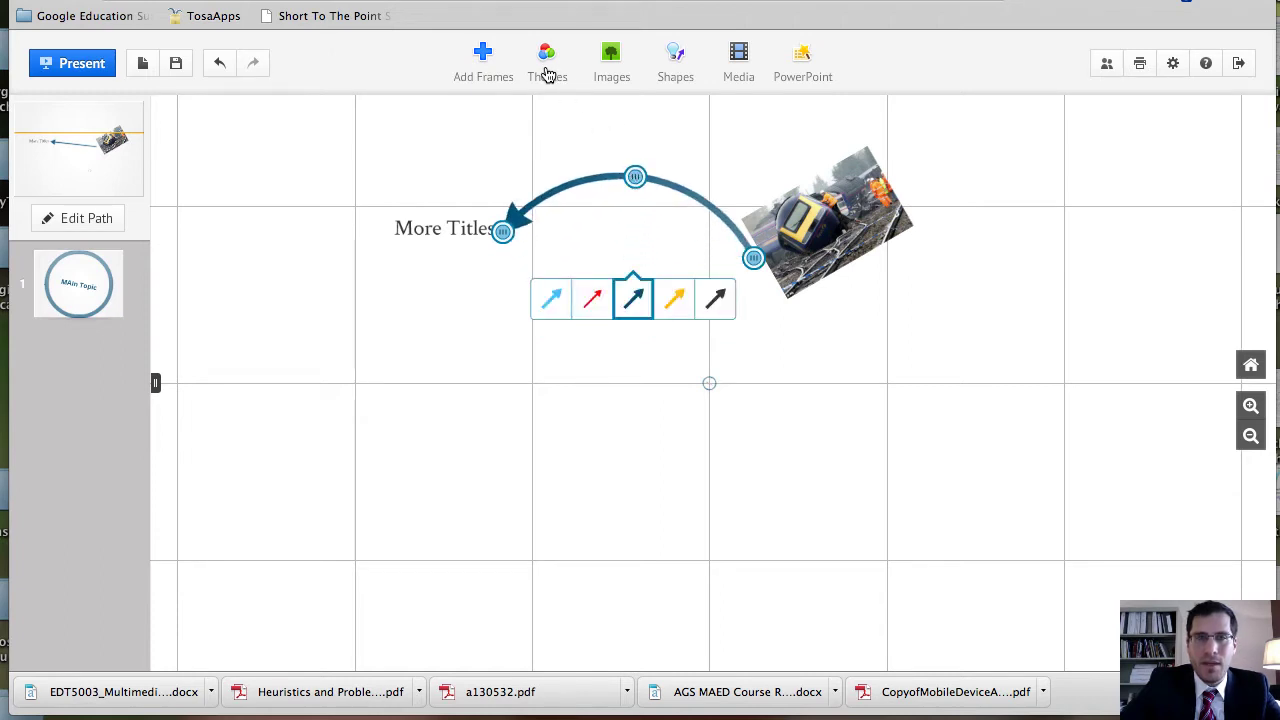
click(883, 366)
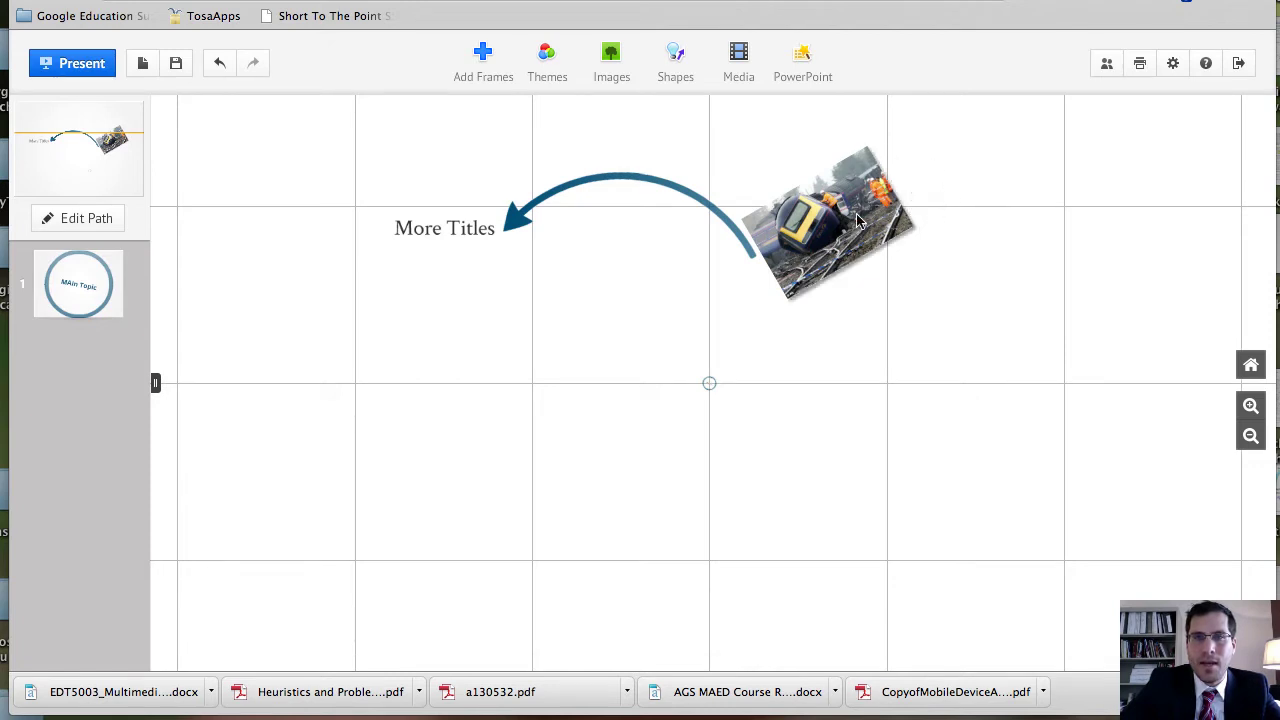
- Add the body text "TRAIN" just to the right of the train picture
click(914, 185)
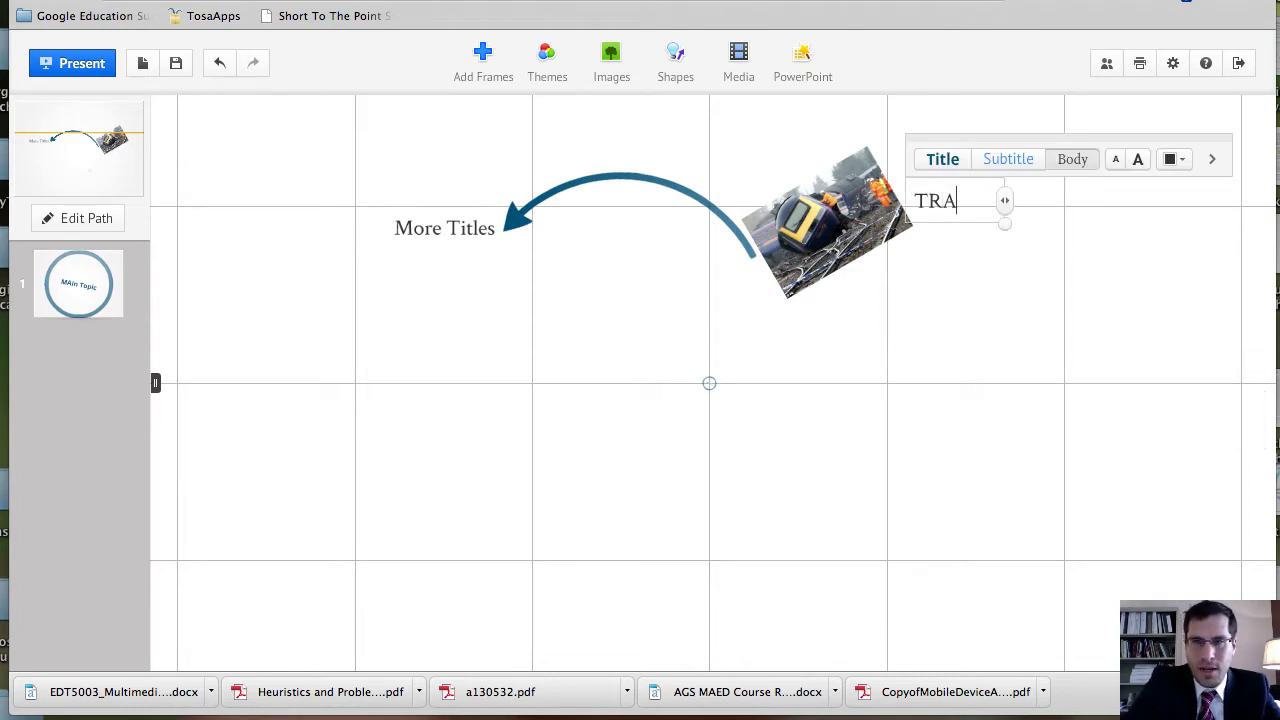
text(TRAIN)
click(921, 340)
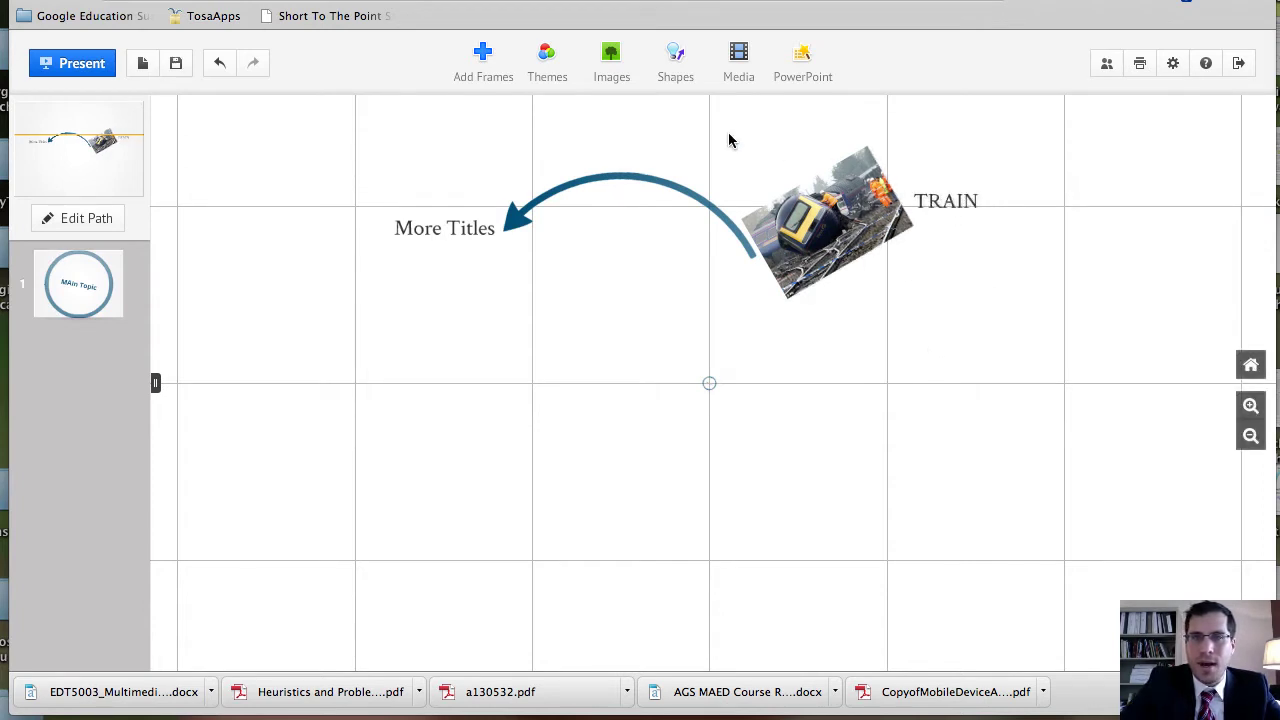
- Draw a bracket frame around the train picture and the "TRAIN" text
click(478, 60)
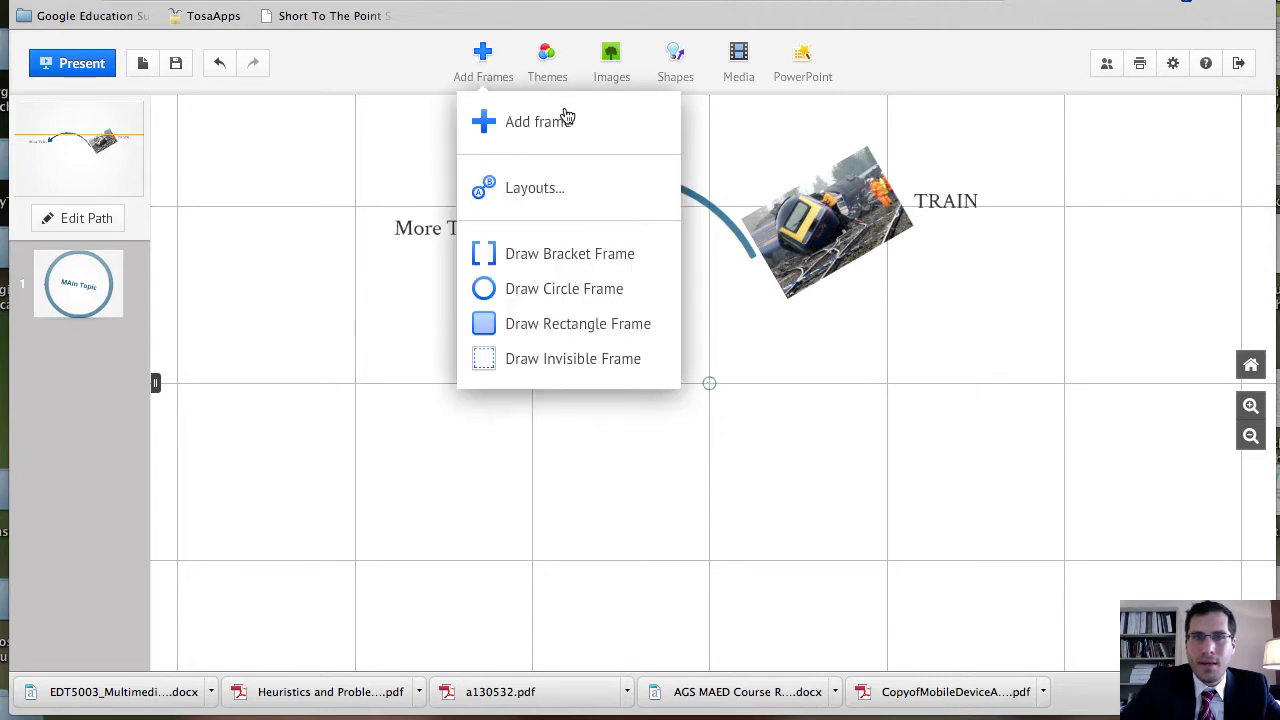
click(541, 255)
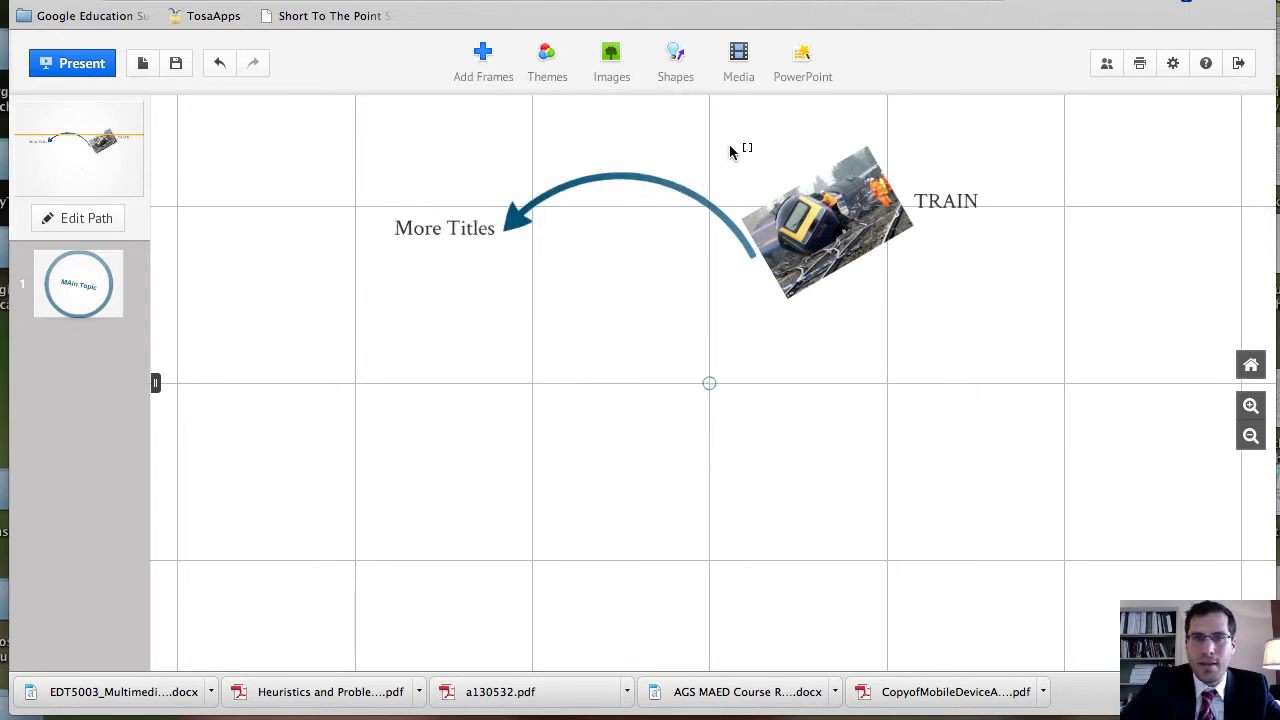
drag(734, 140, 1022, 295)
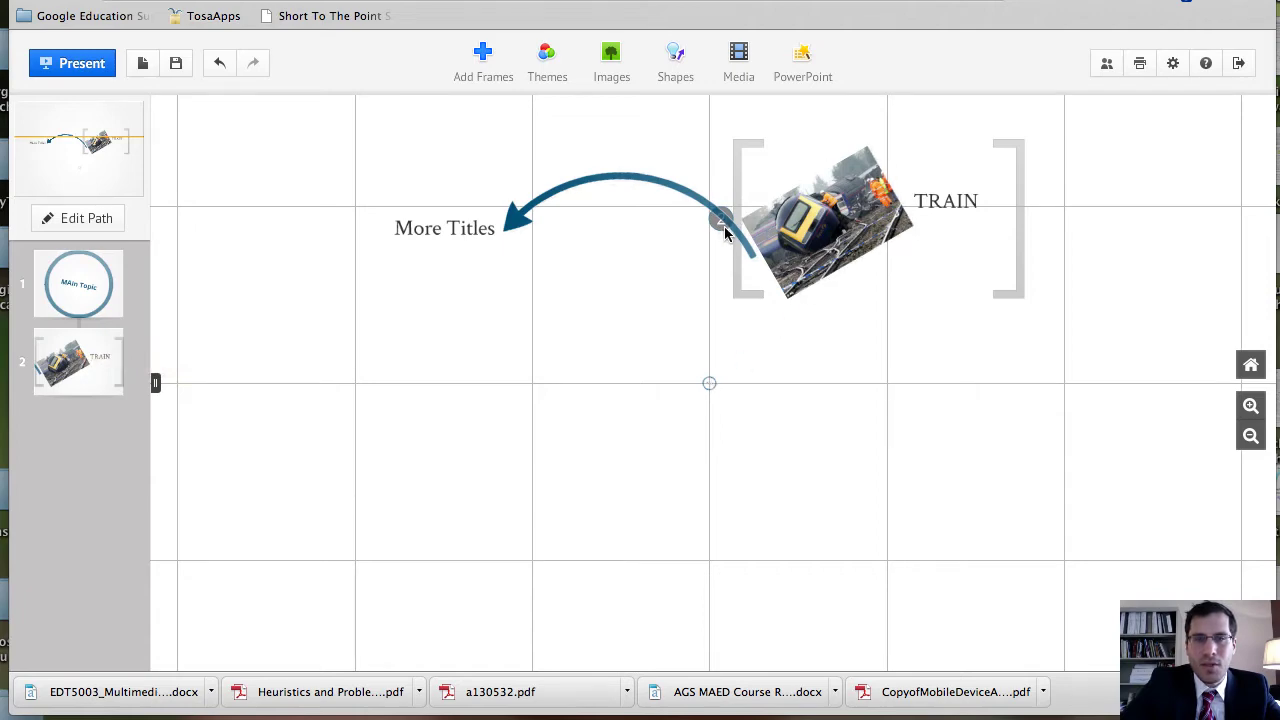
- Examine the bracket frame's path number up close and in relation to the rest of the canvas
scroll(726, 233, up, 5)
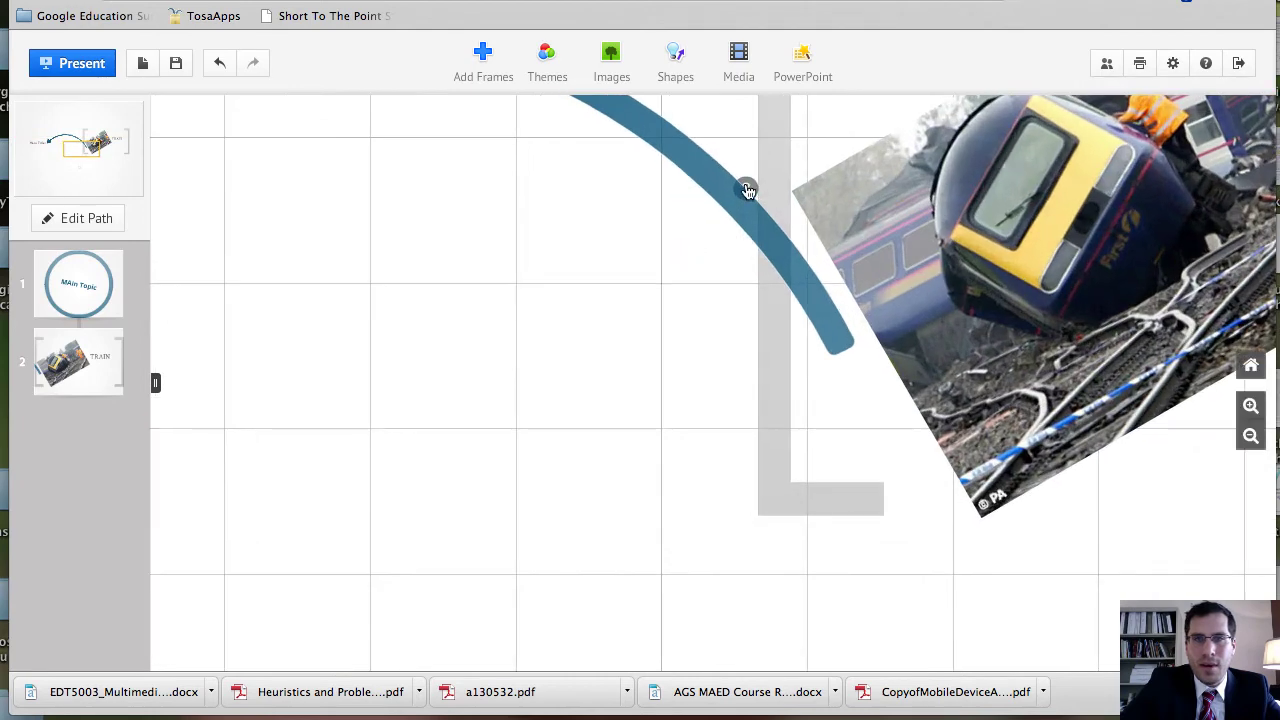
scroll(751, 195, down, 5)
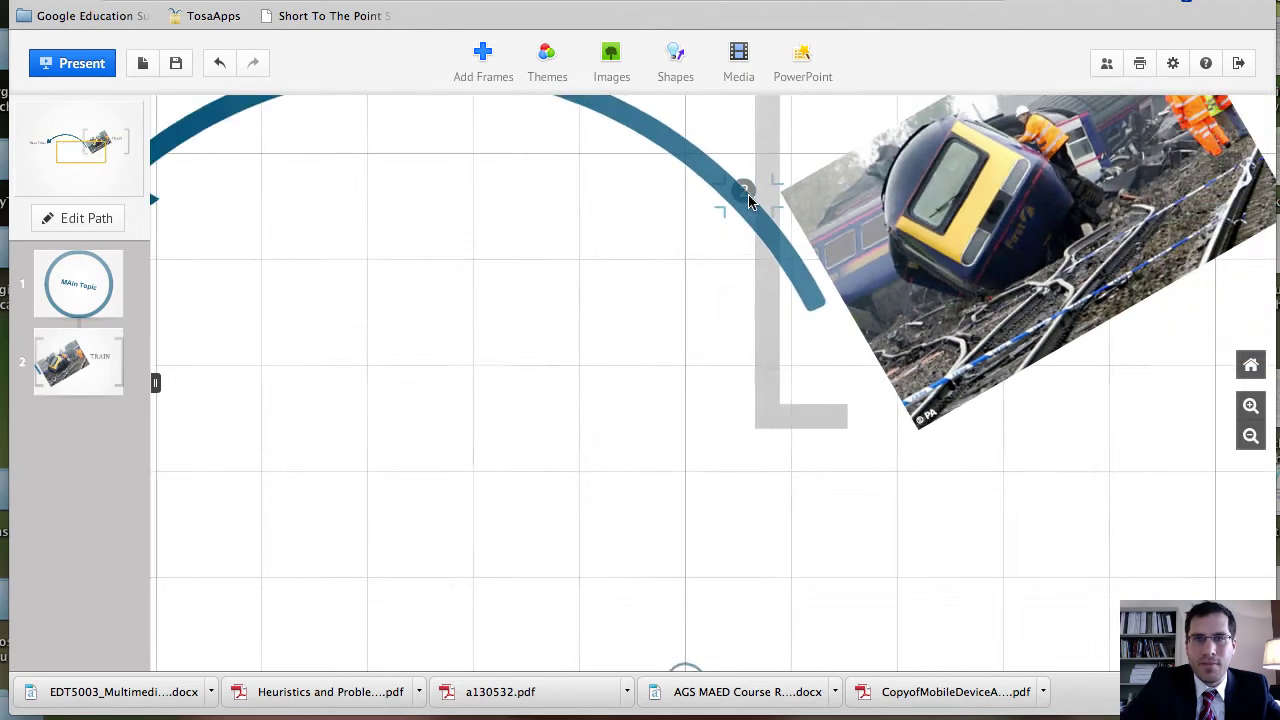
scroll(750, 200, down, 5)
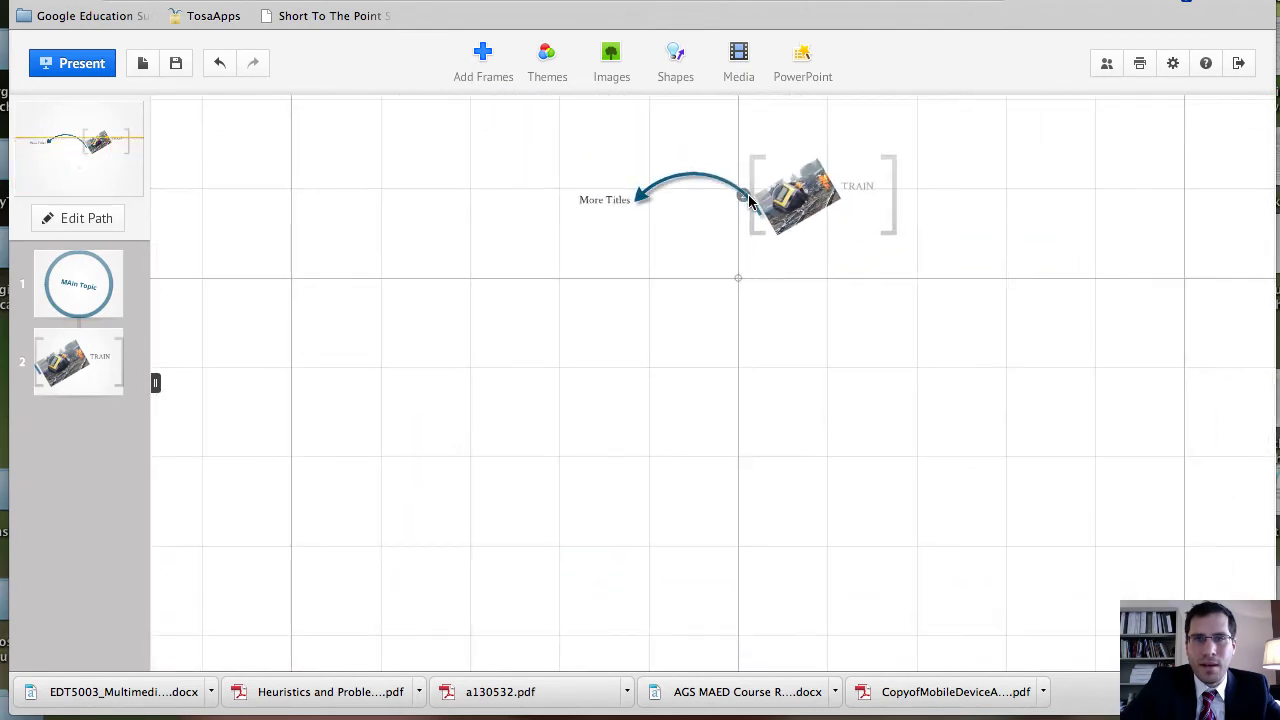
scroll(750, 200, up, 4)
scroll(750, 200, up, 3)
scroll(750, 200, down, 3)
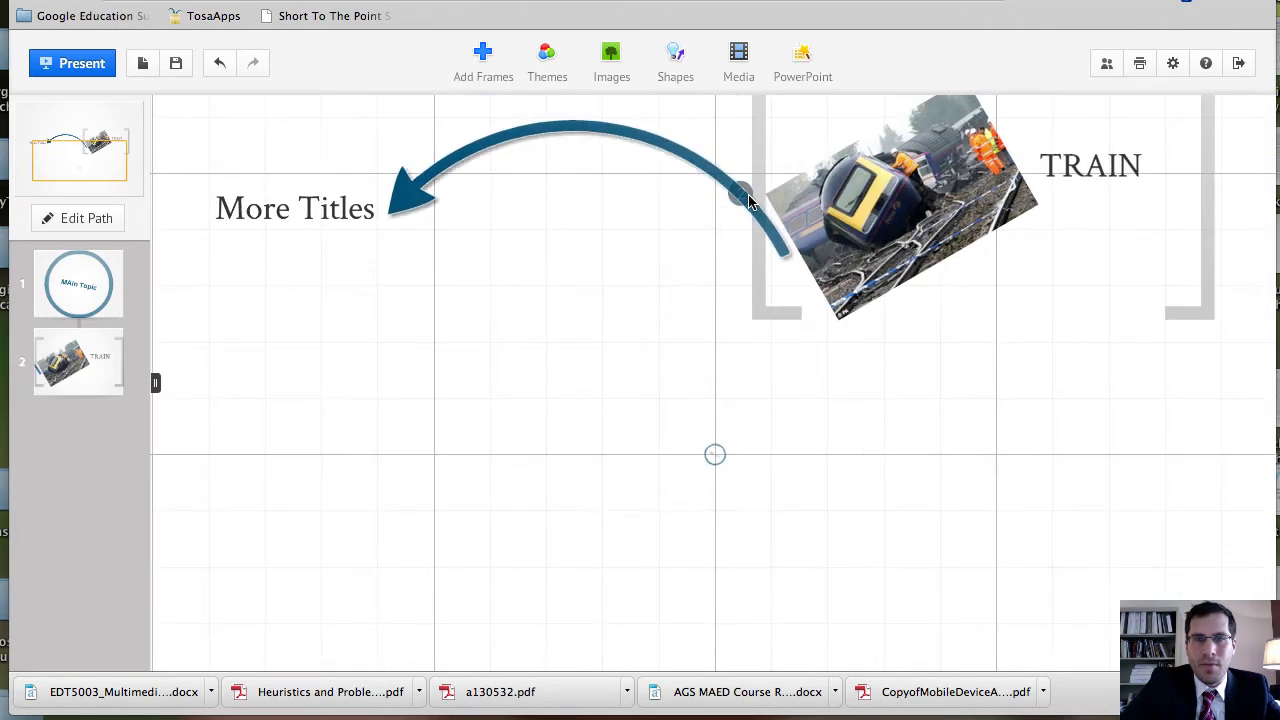
scroll(750, 200, down, 2)
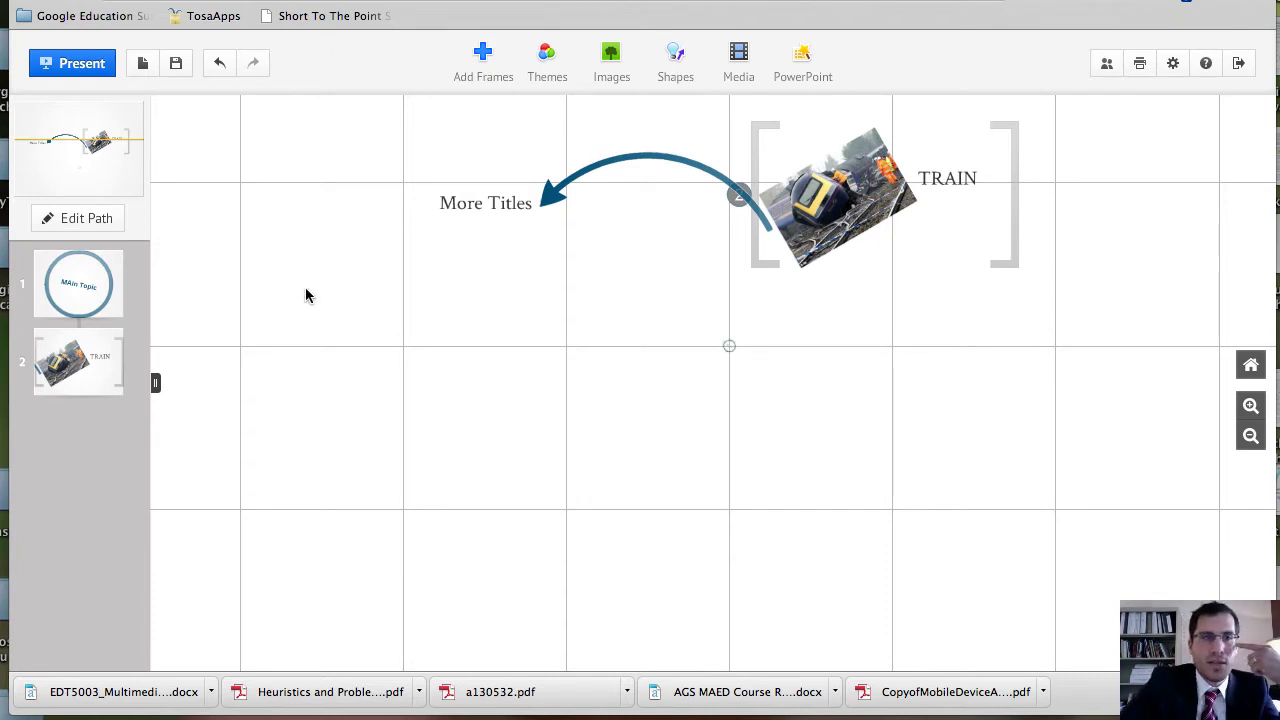
- View the "MAin Topic" circle and the train bracket frame through their path points, ending on the circle
click(80, 285)
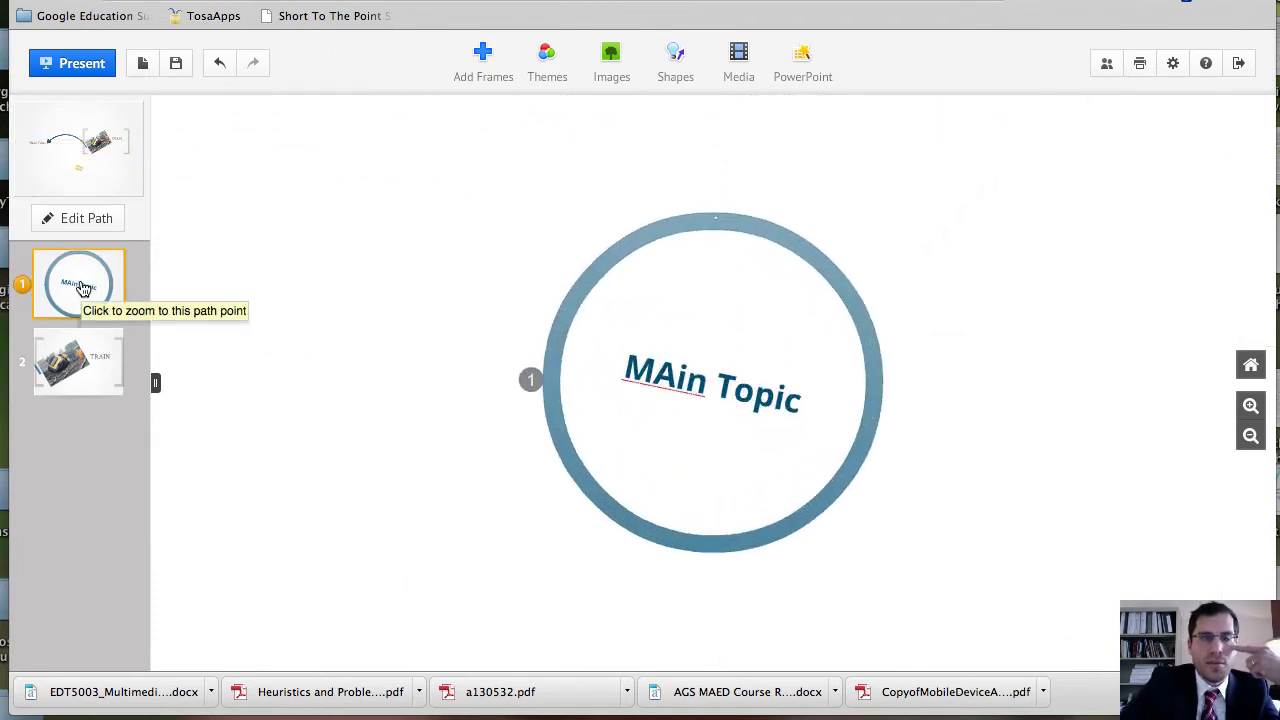
click(85, 347)
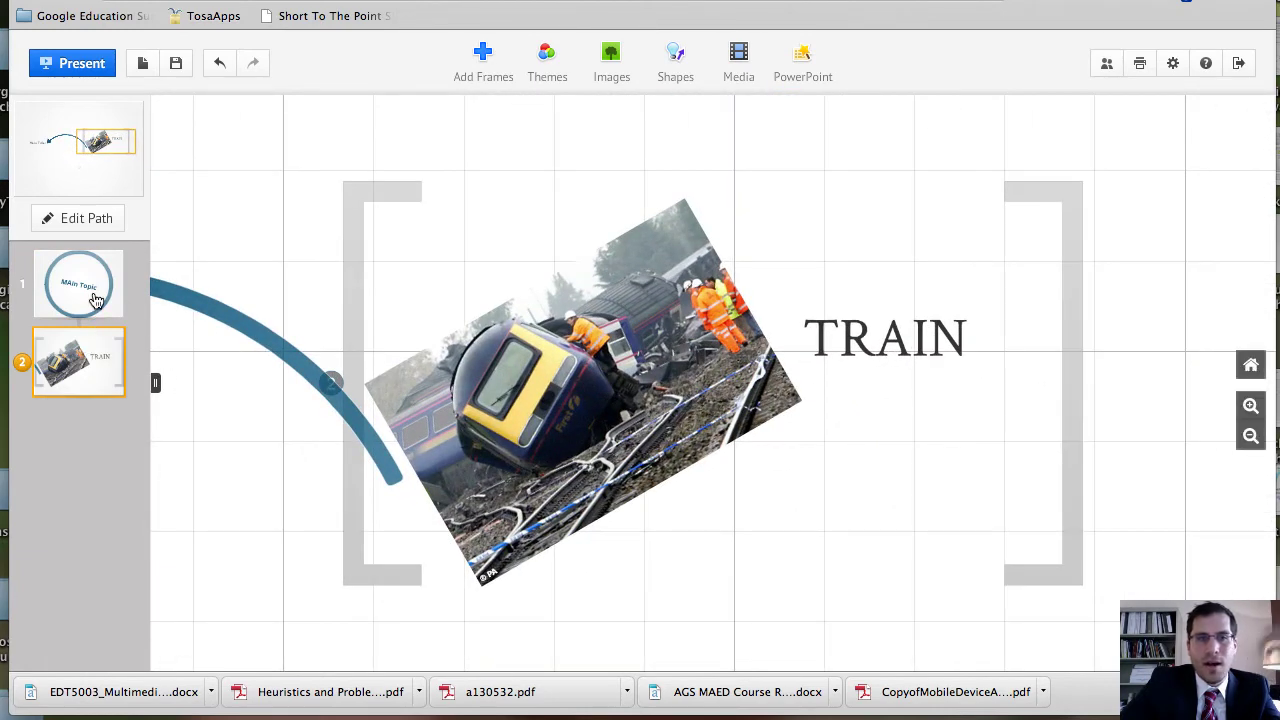
click(96, 300)
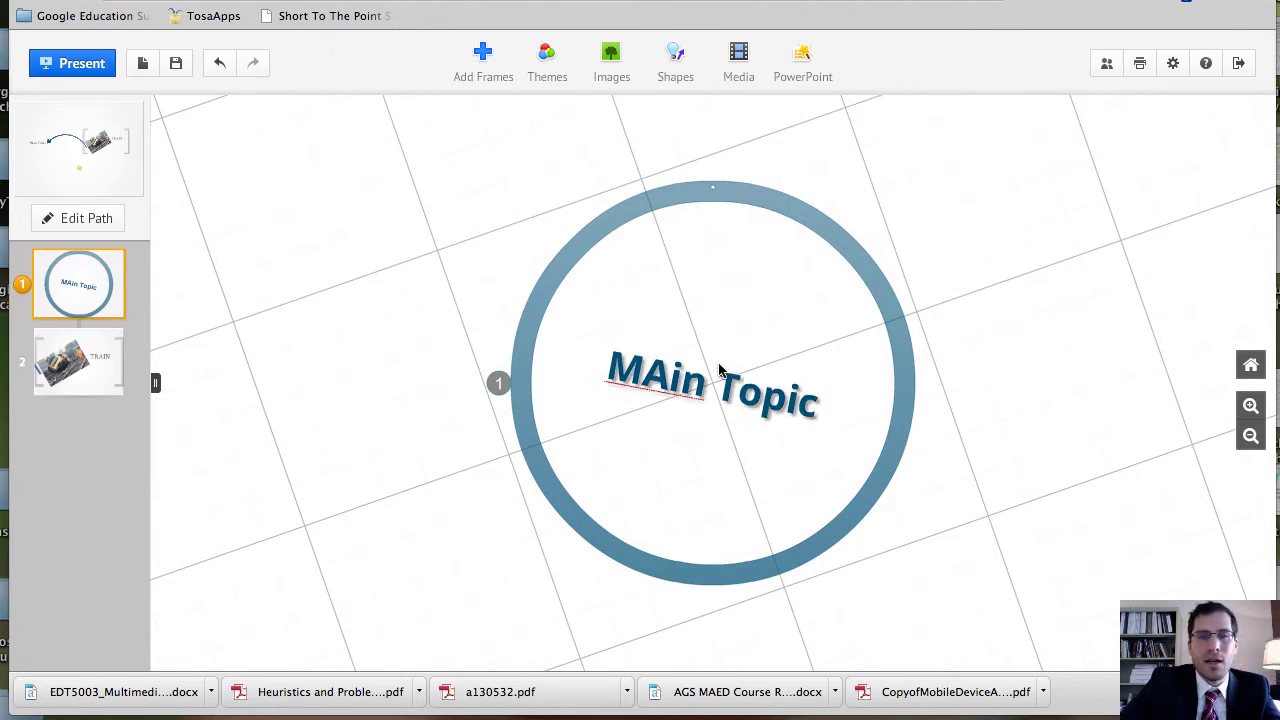
- Add the "TRAIN" text and the "More Titles" text to the presentation path as stops 3 and 4
click(95, 224)
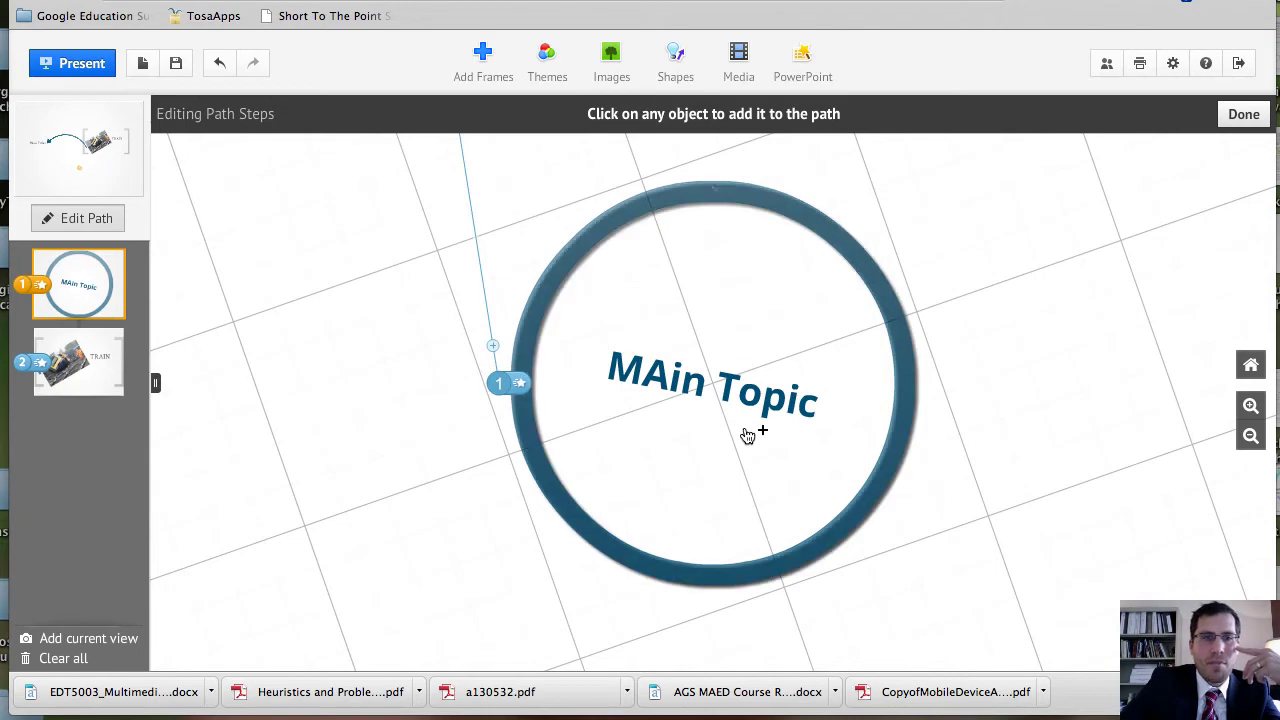
right_click(507, 427)
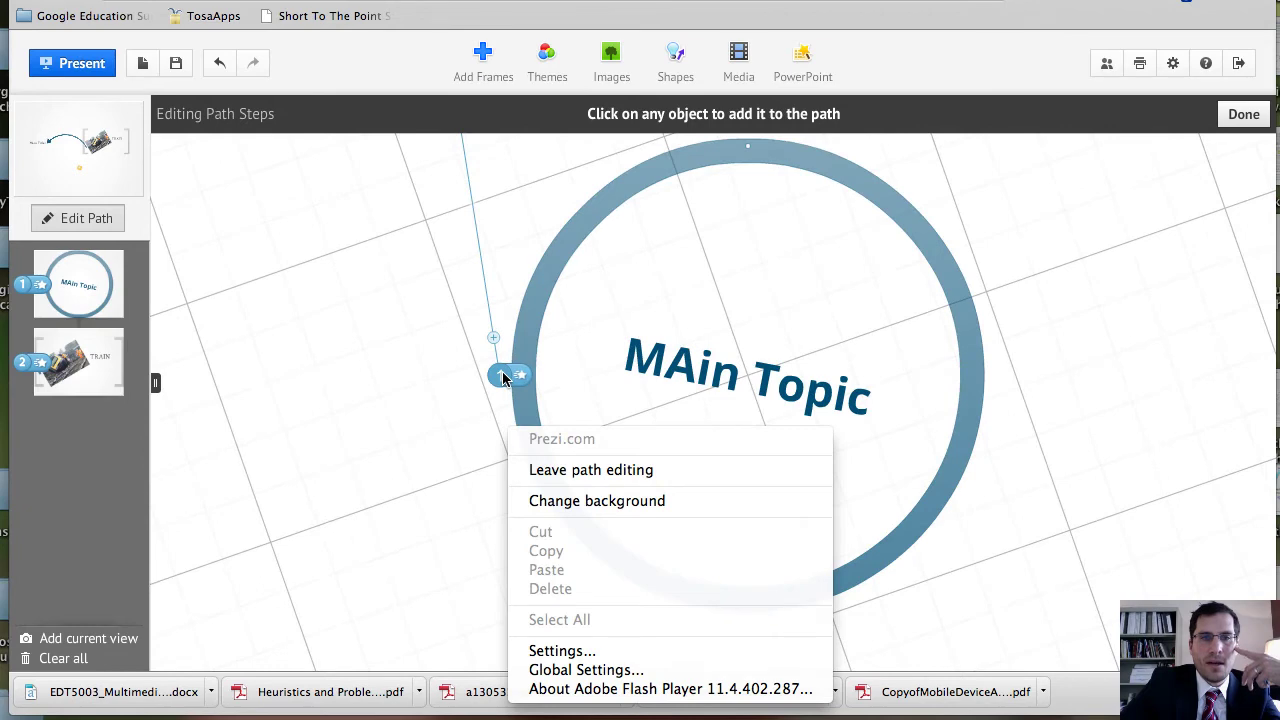
click(419, 380)
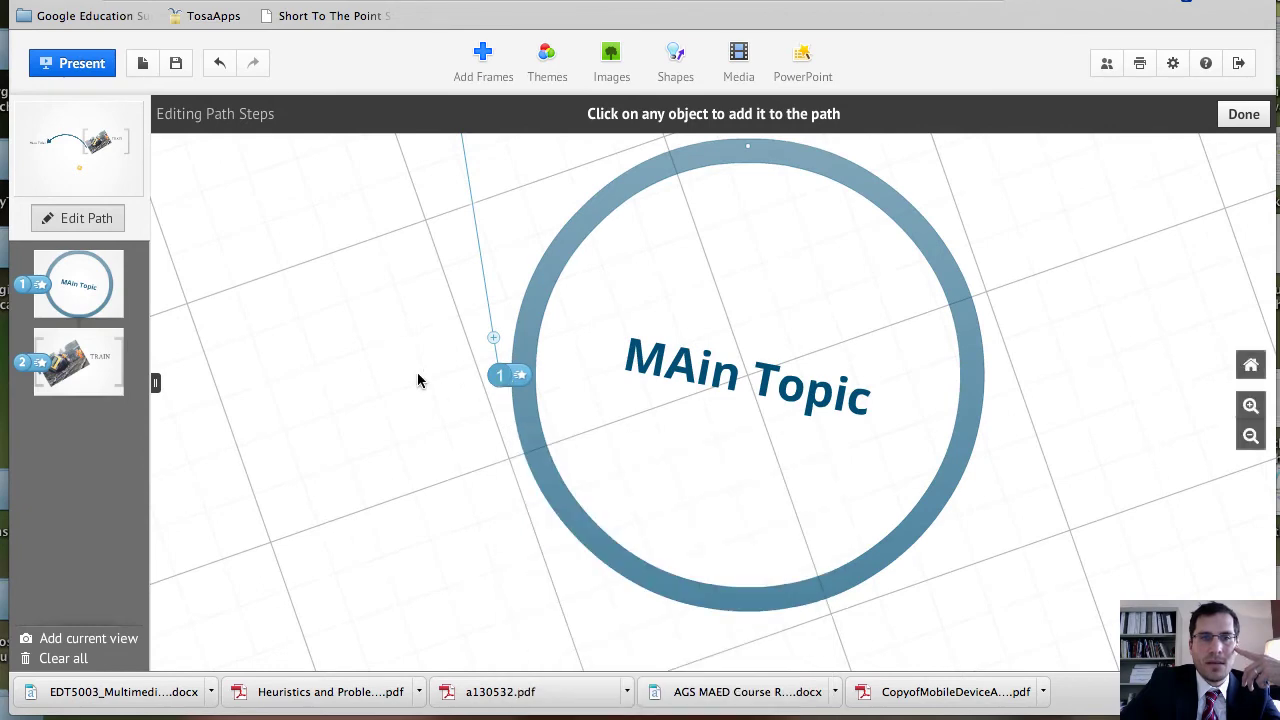
scroll(419, 380, down, 5)
scroll(419, 378, down, 5)
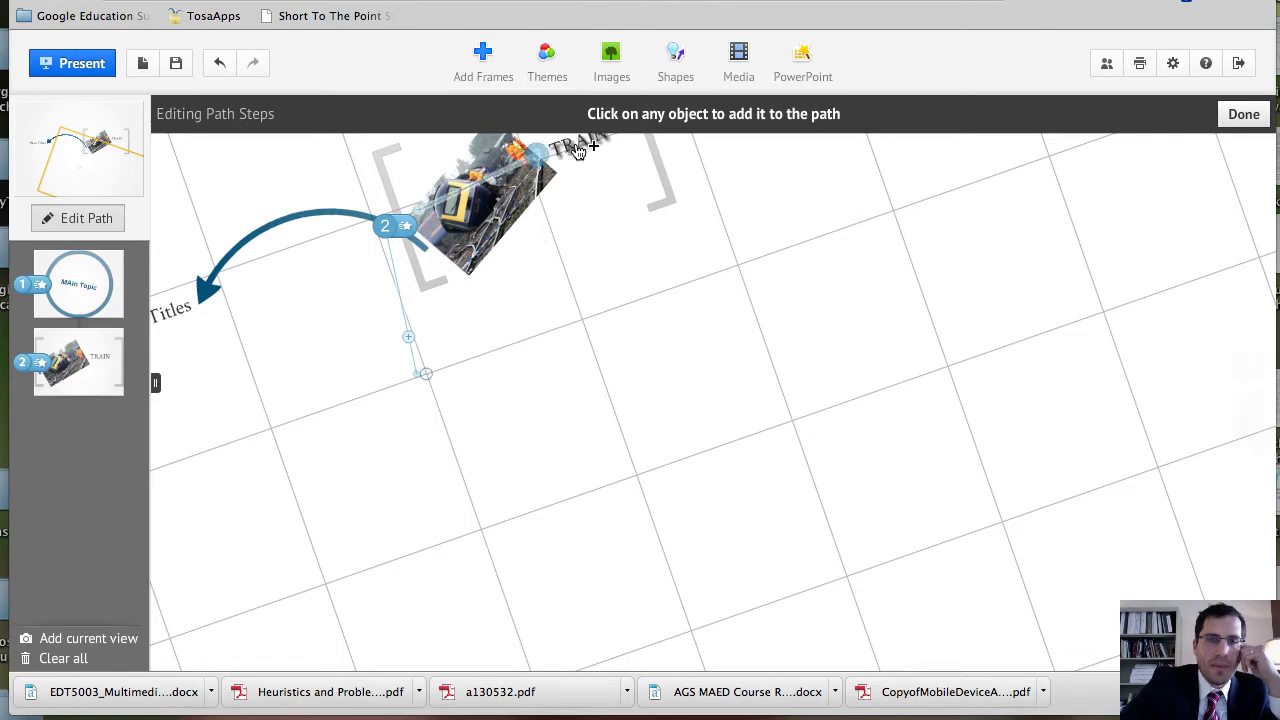
scroll(614, 271, up, 3)
scroll(615, 272, down, 3)
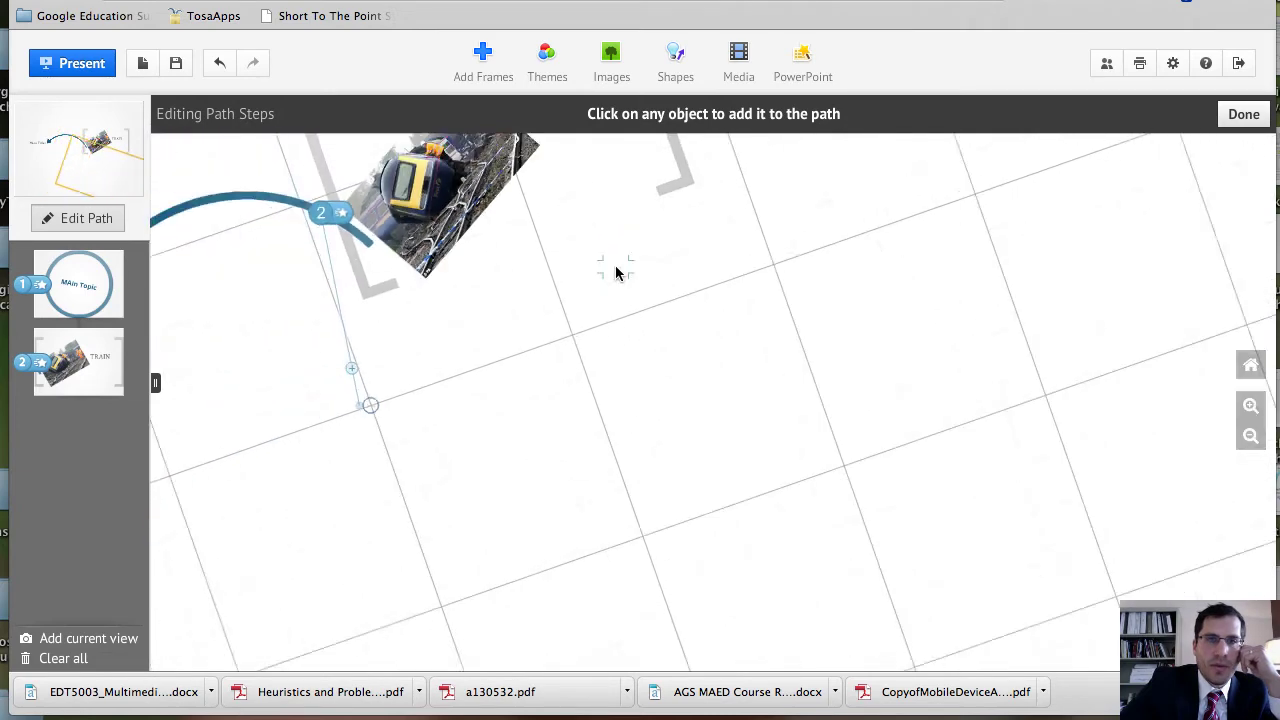
scroll(615, 272, up, 1)
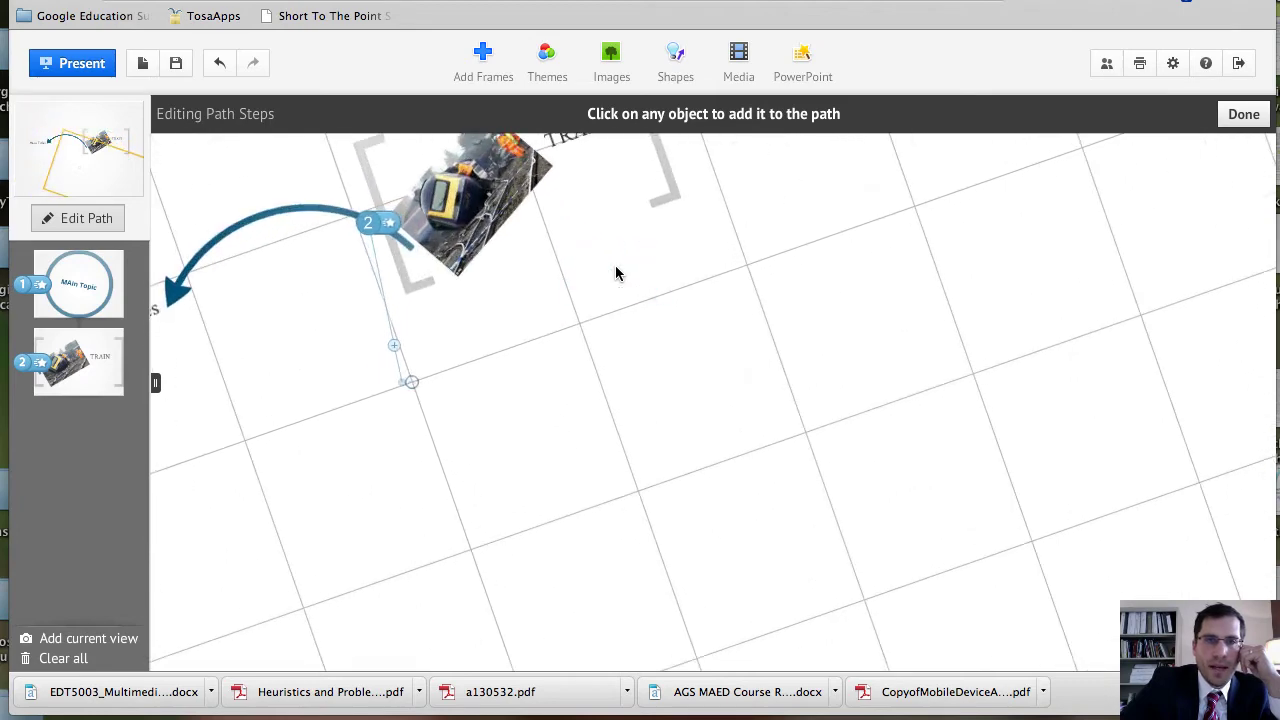
scroll(615, 272, down, 2)
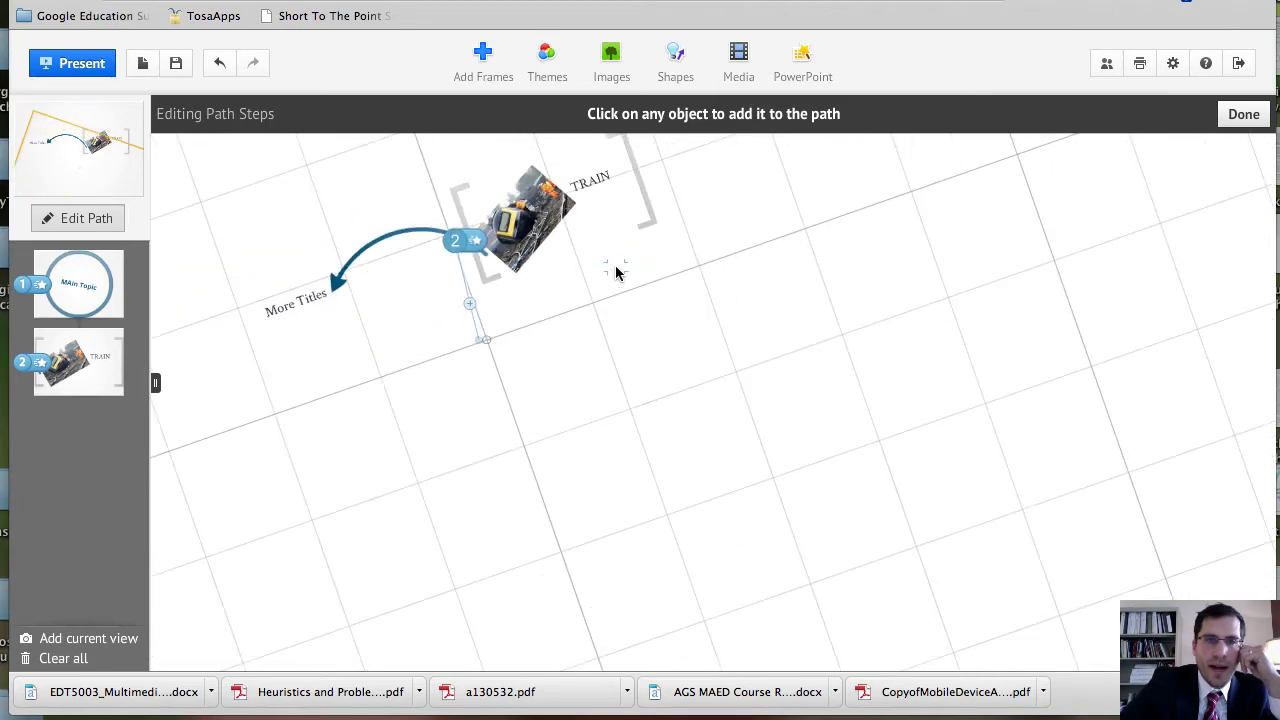
click(592, 186)
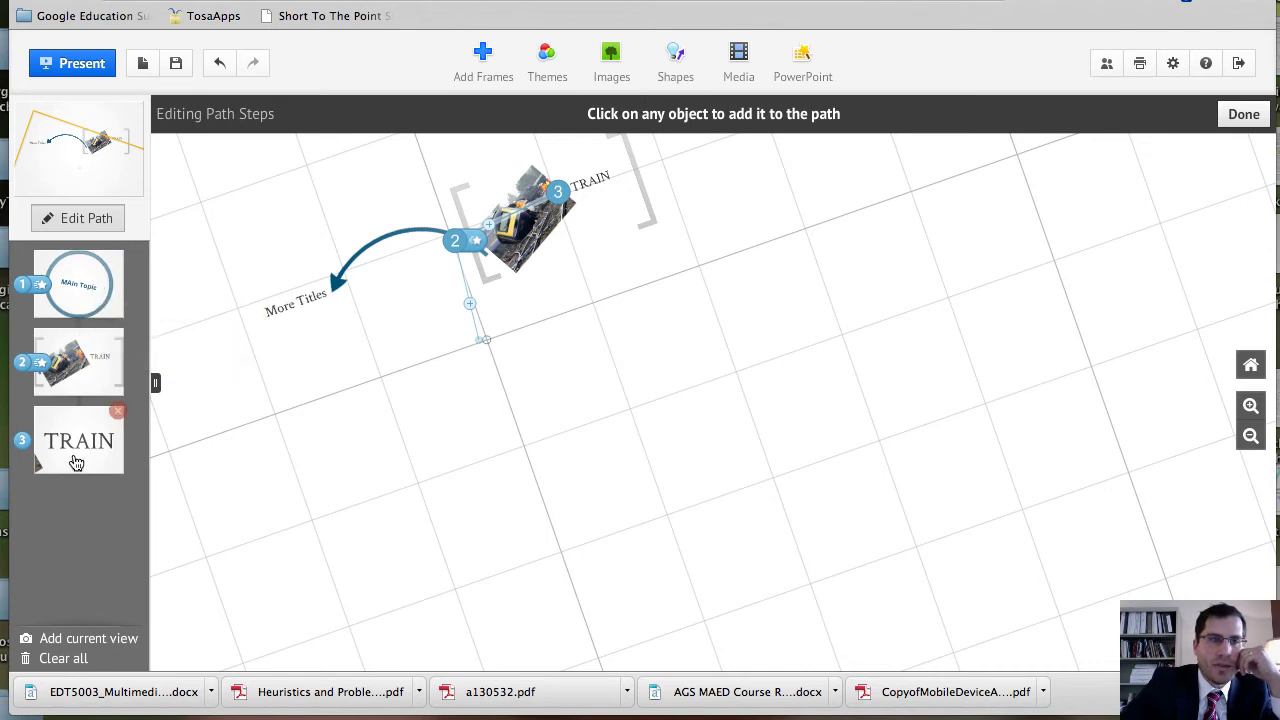
click(305, 305)
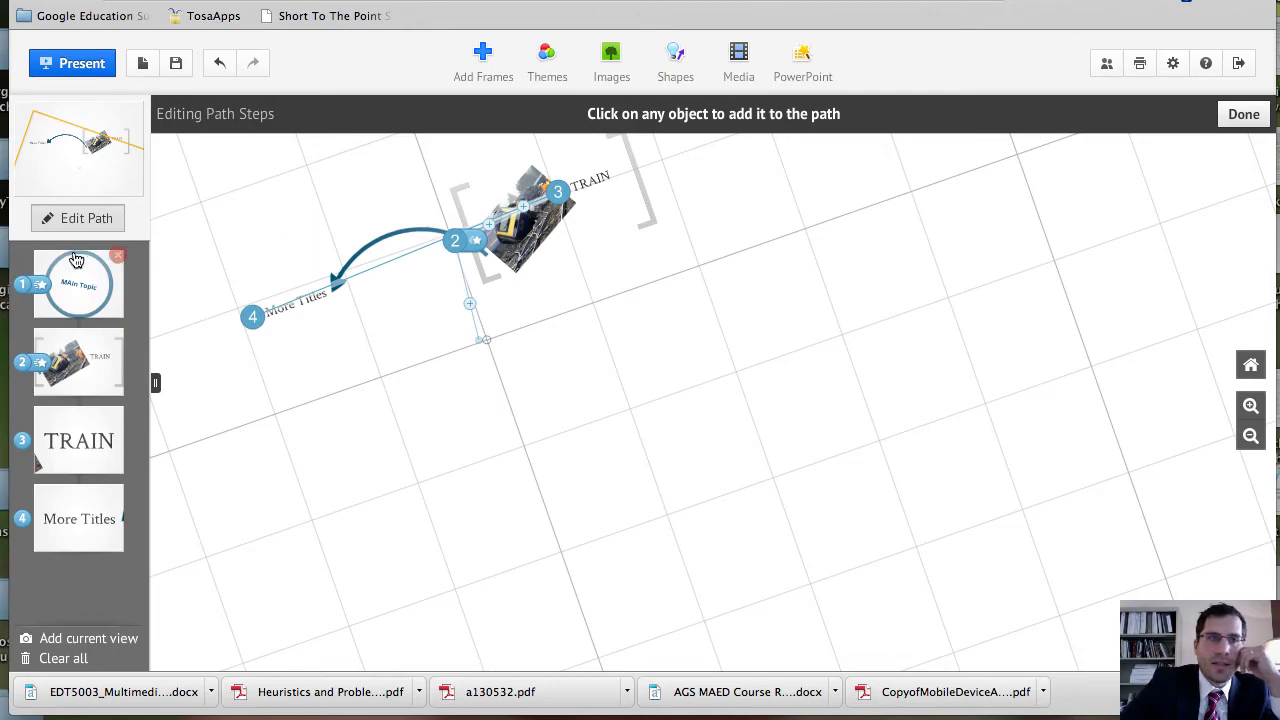
- Present the prezi from the "MAin Topic" circle through all path stops to "More Titles", and return to editing
click(82, 63)
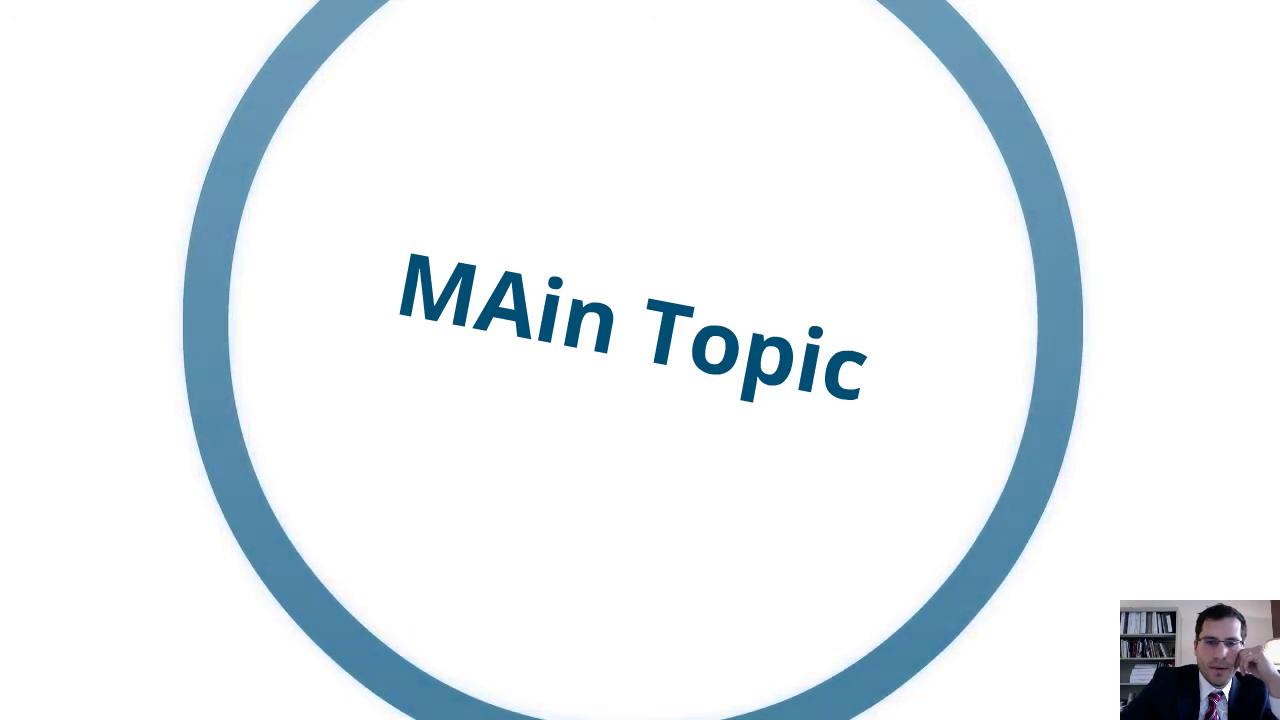
key(Right)
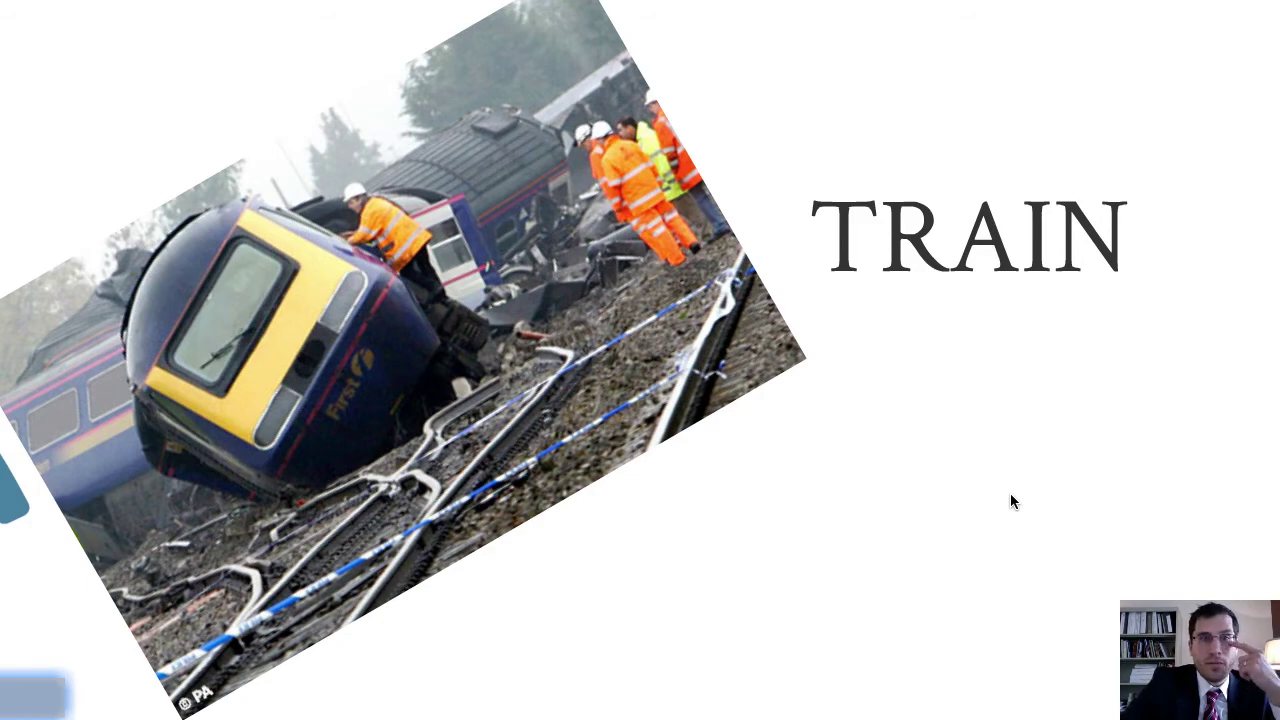
key(Right)
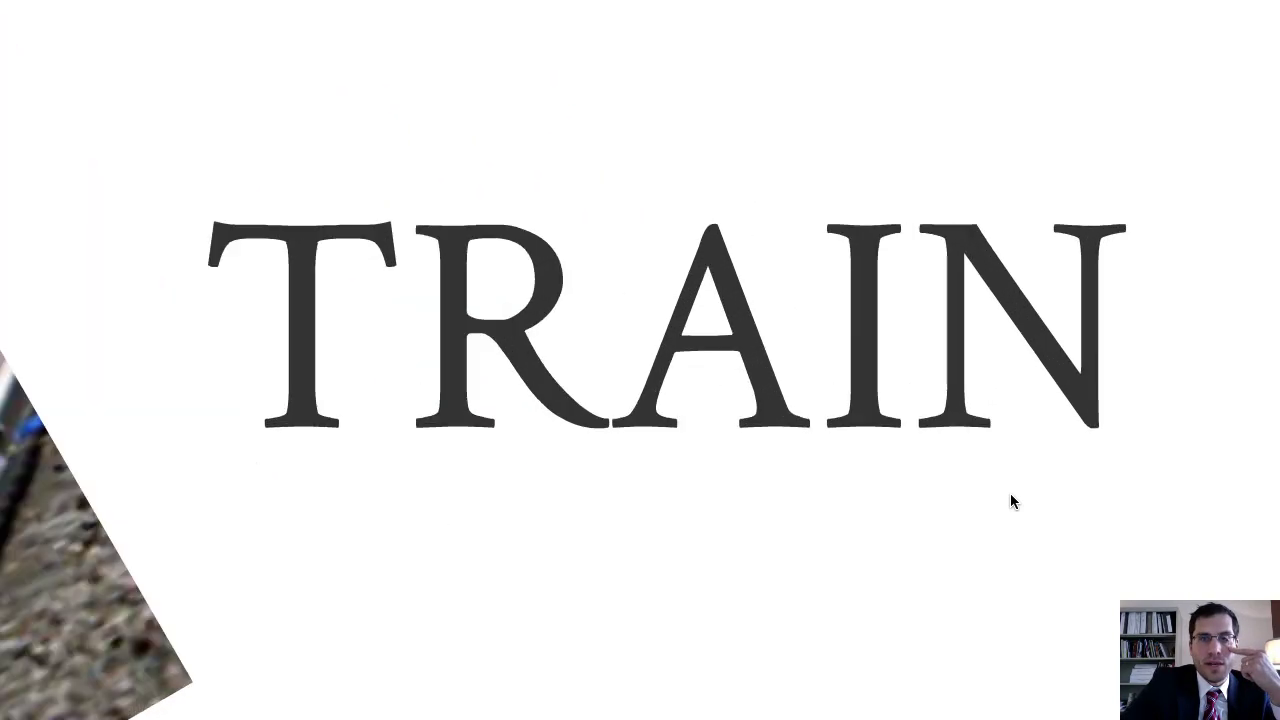
key(Right)
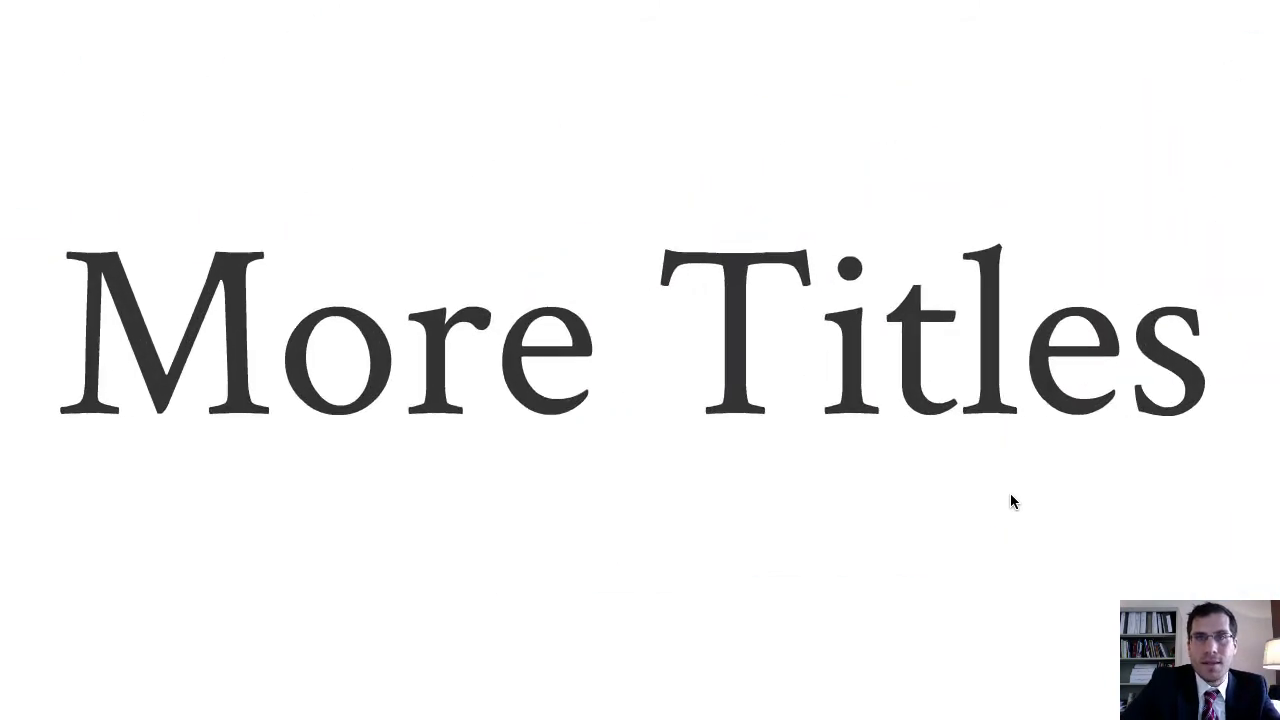
key(Escape)
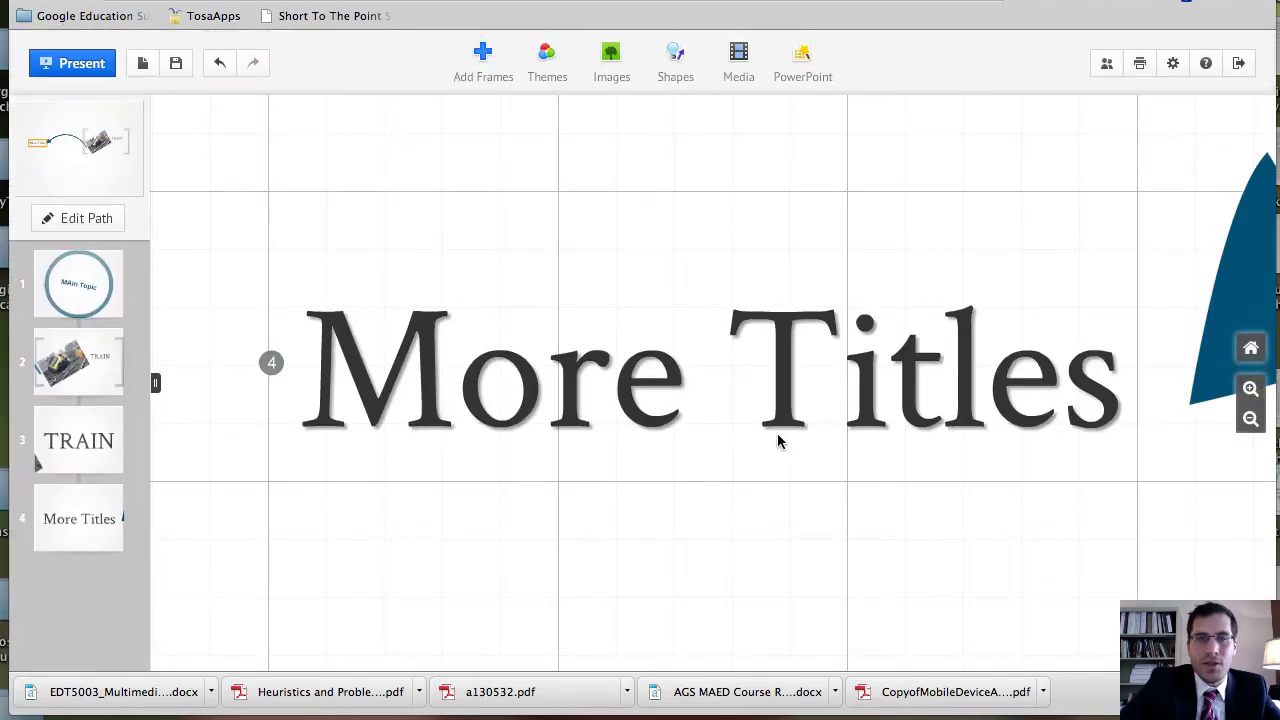
- Draw a small freehand Pencil loop inside the thick curve of the last letter "e" in "More"
click(1253, 390)
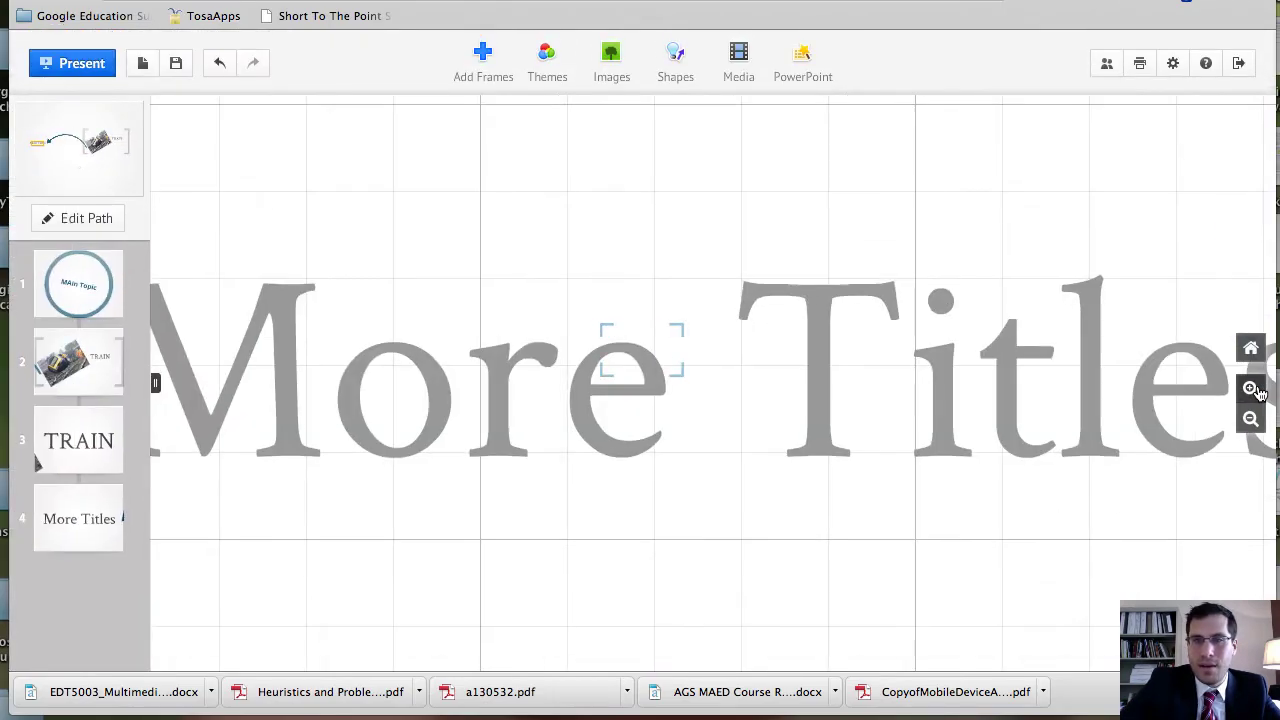
click(1256, 391)
click(1256, 391)
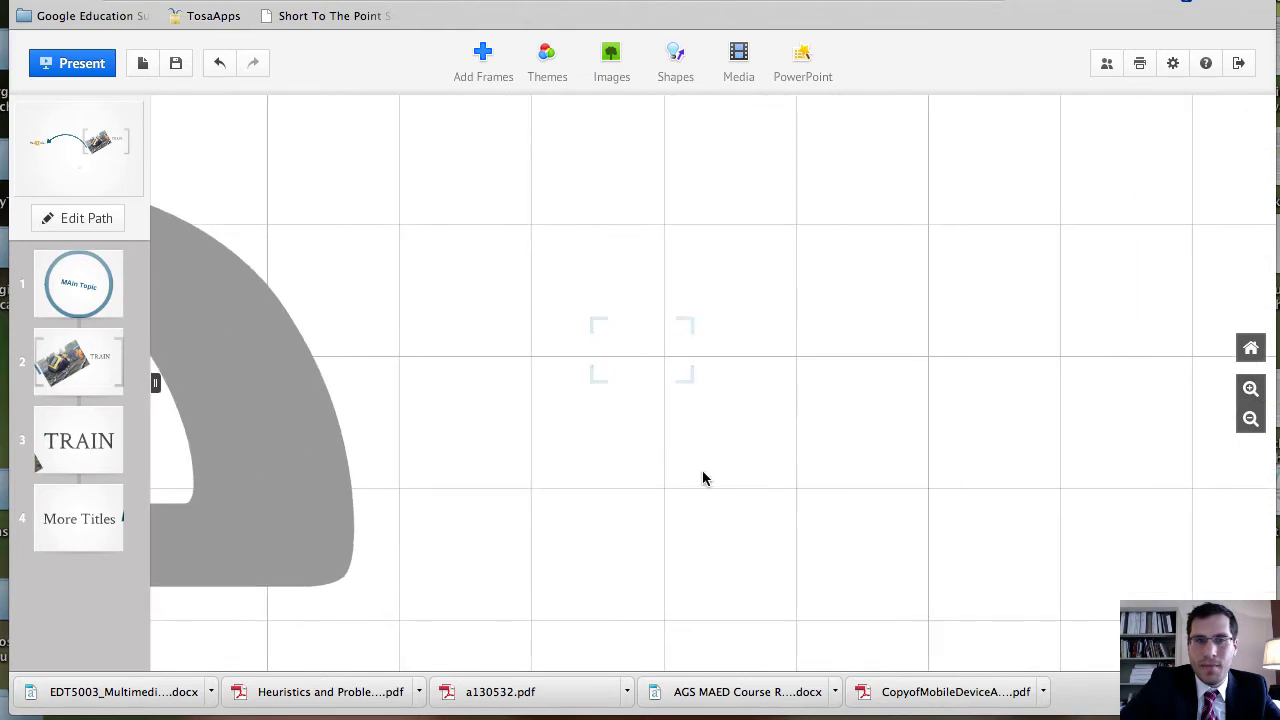
drag(703, 473, 1199, 449)
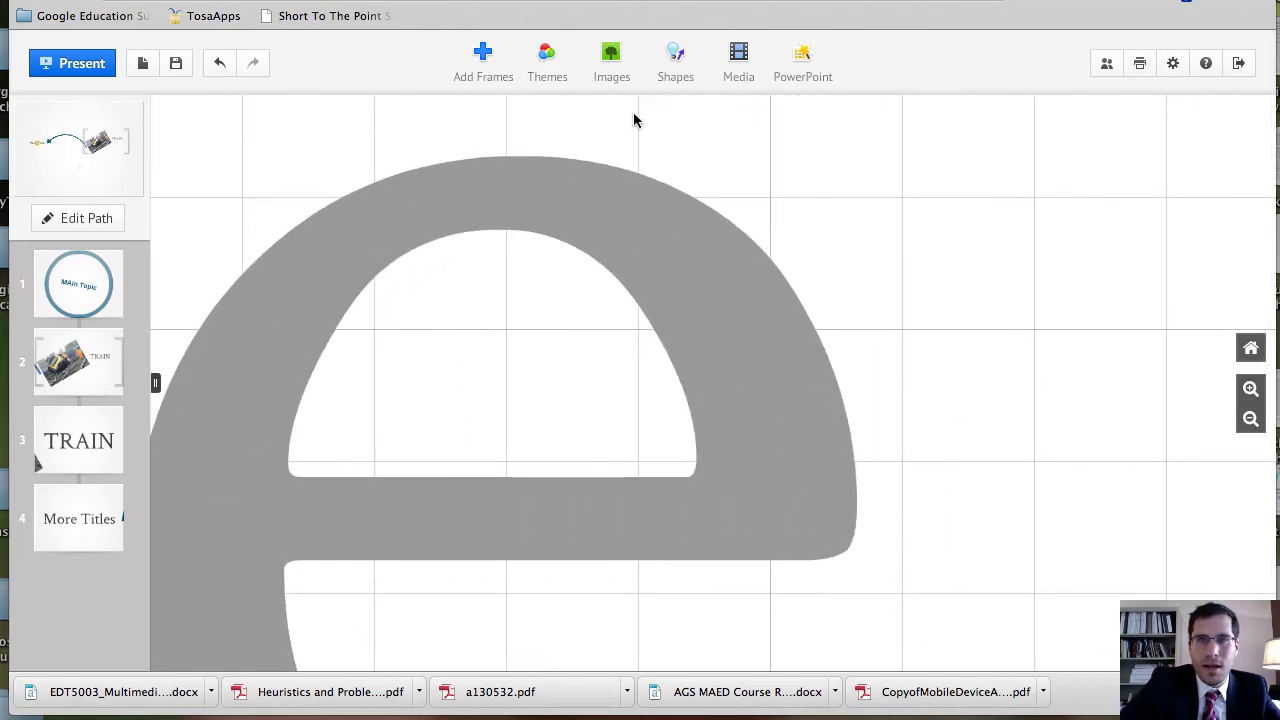
click(675, 62)
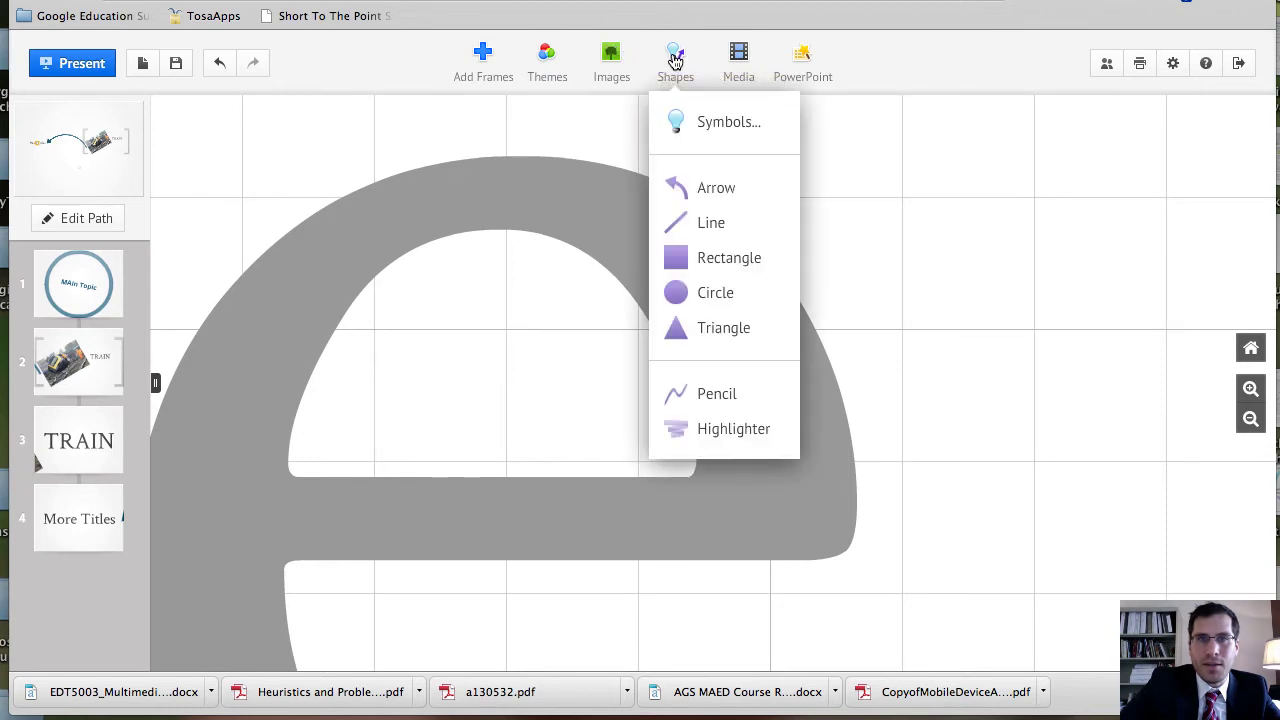
click(723, 393)
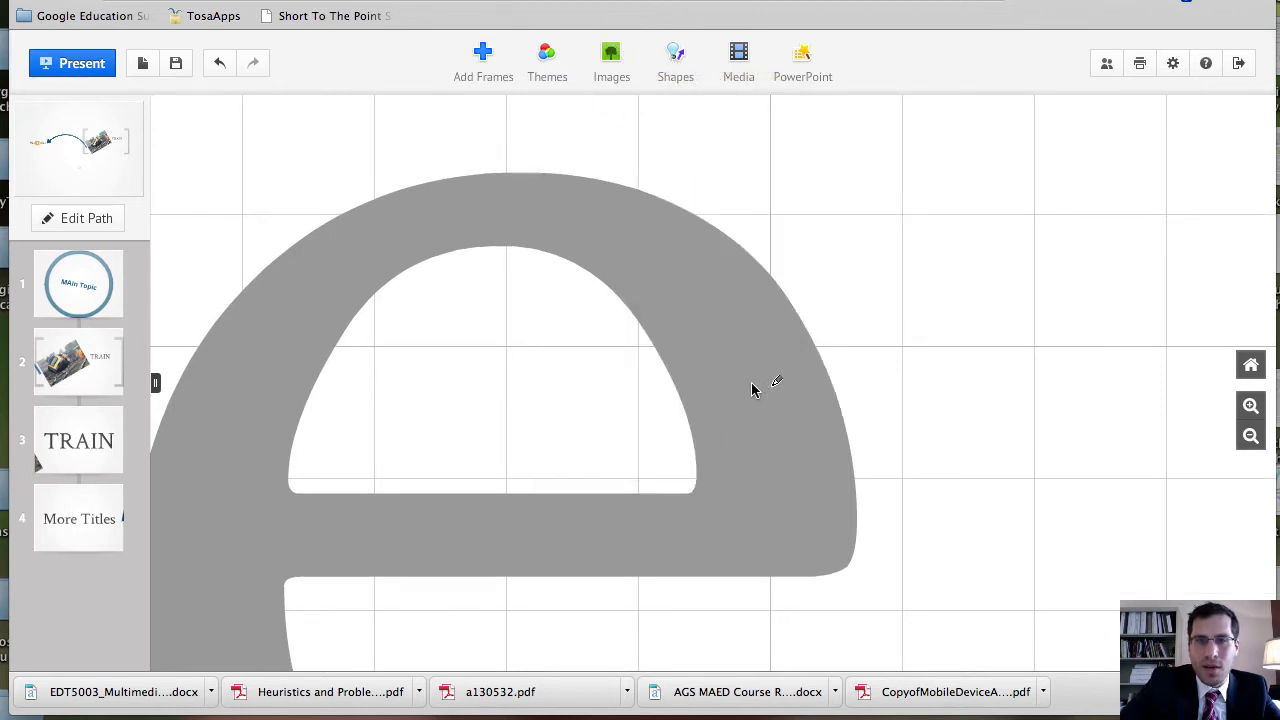
mouse_move(753, 389)
mouse_down()
mouse_move(750, 468)
mouse_move(820, 433)
mouse_move(757, 383)
mouse_up()
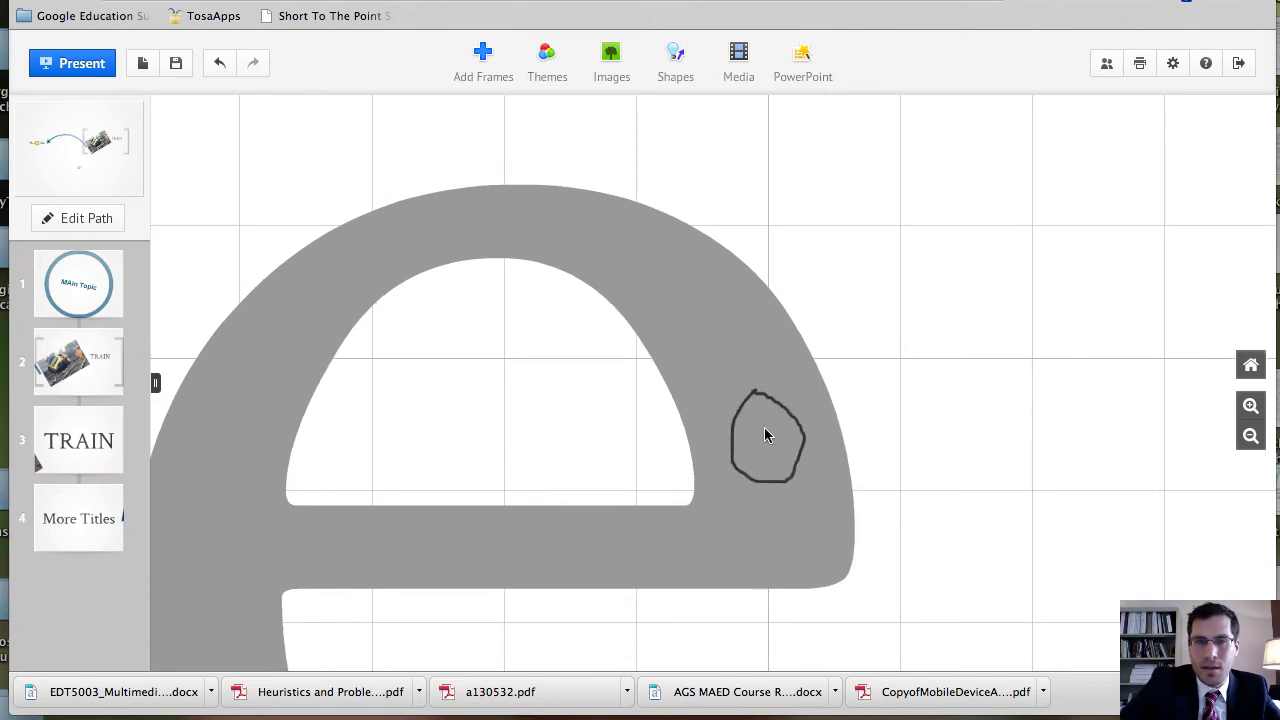
- Start inserting a YouTube video in the area enclosed by the freehand Pencil loop
mouse_move(762, 428)
mouse_down()
mouse_move(763, 462)
mouse_move(793, 376)
mouse_up()
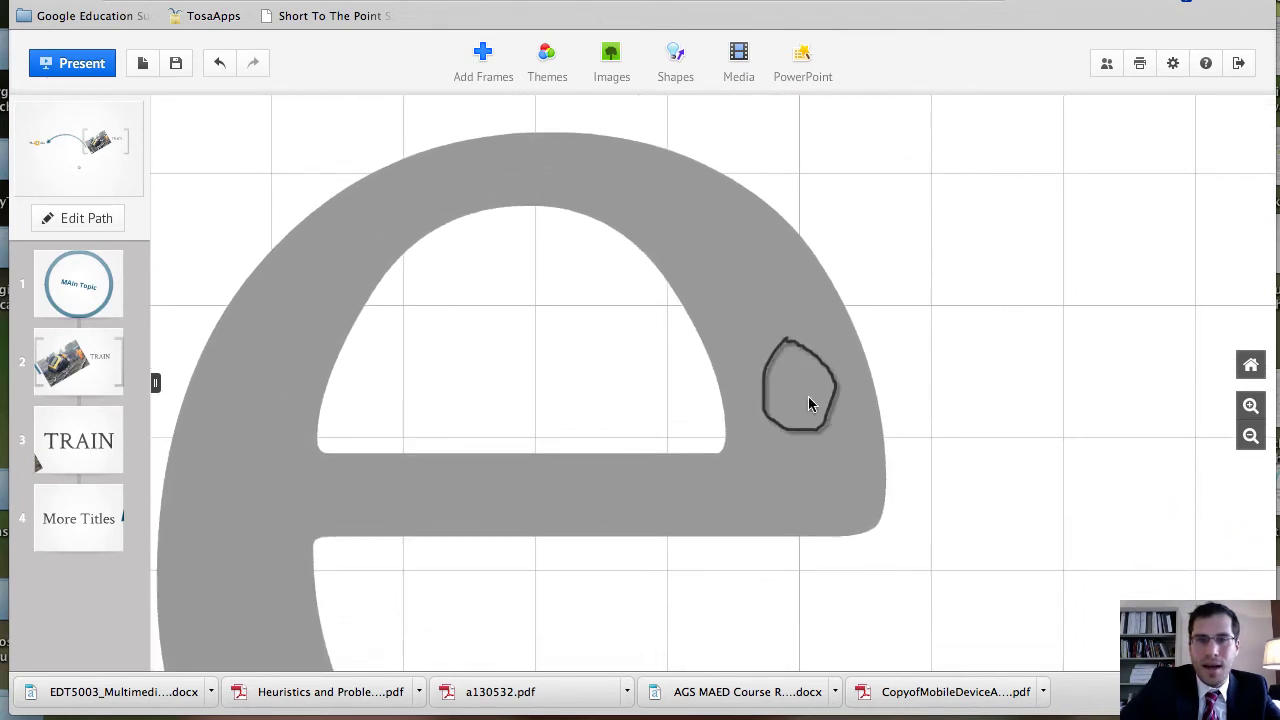
click(1250, 406)
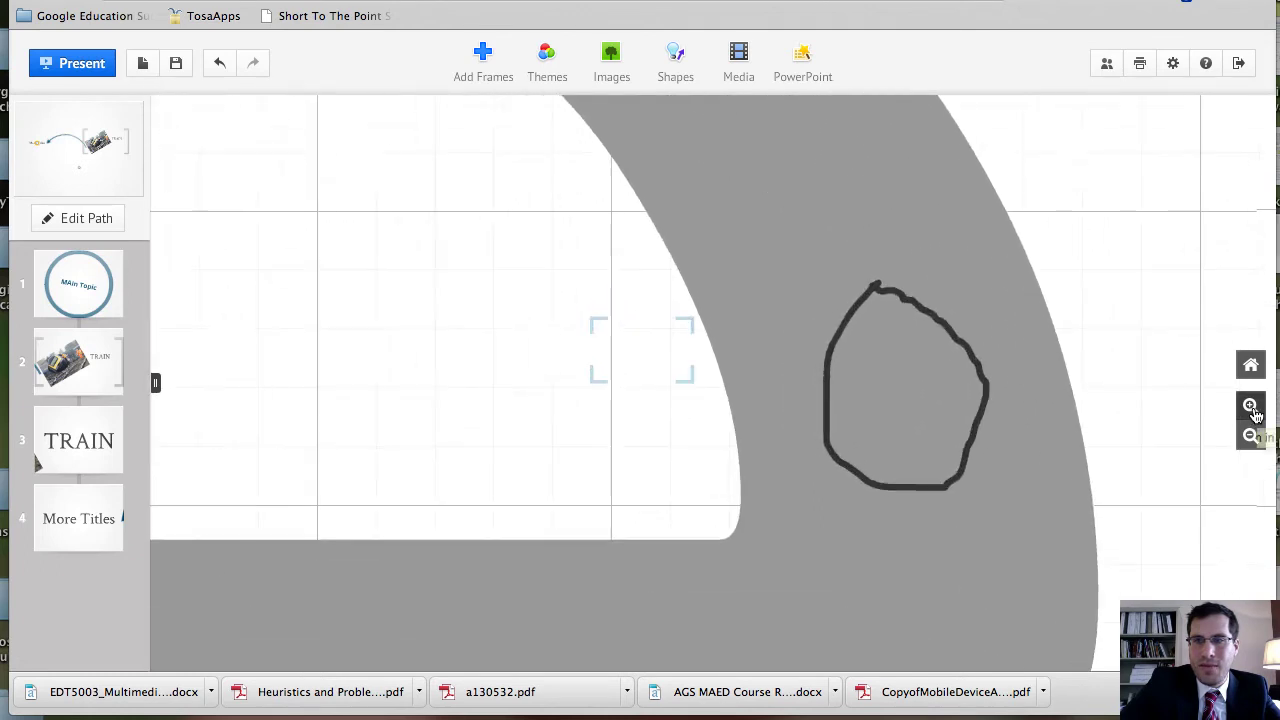
drag(1179, 417, 740, 441)
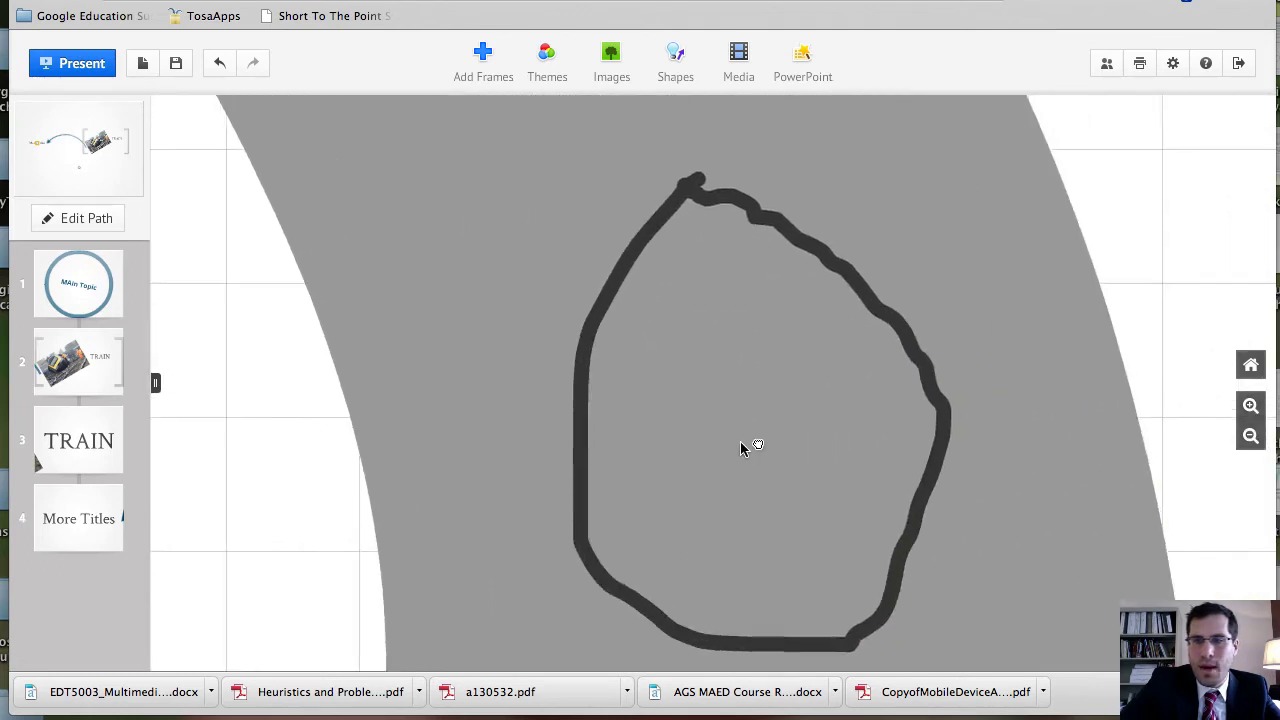
click(1250, 406)
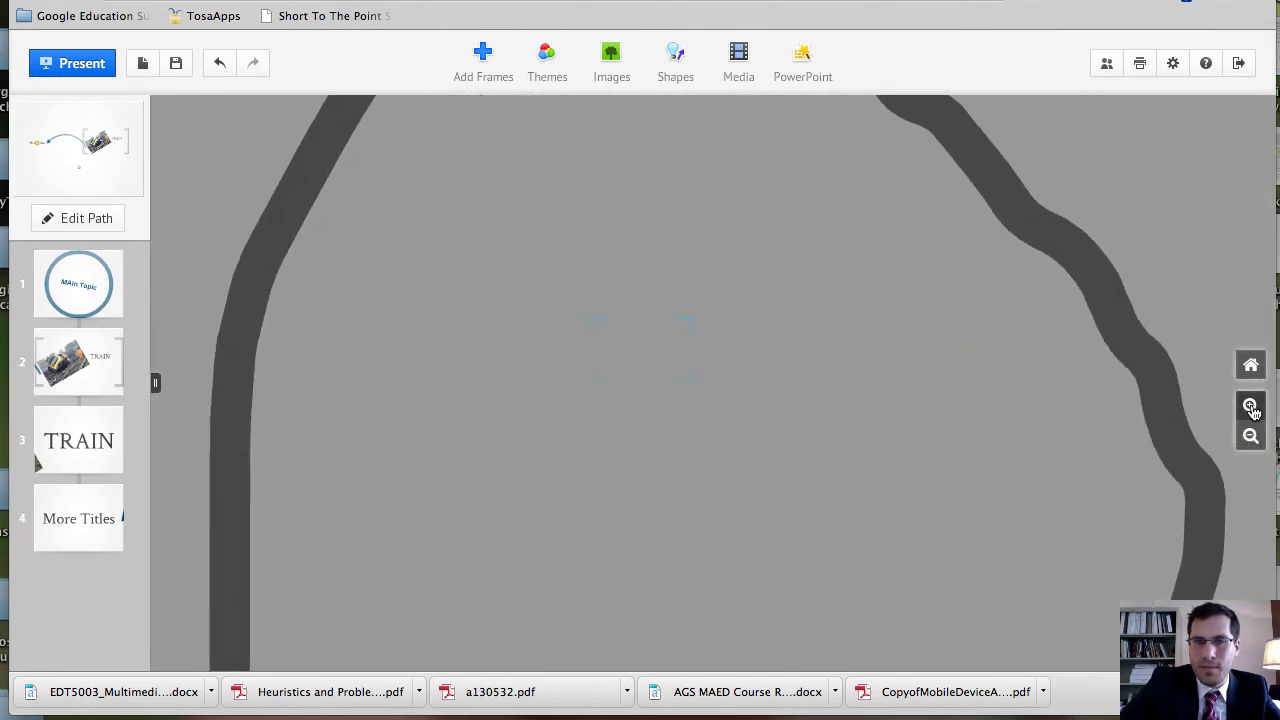
click(745, 68)
click(766, 166)
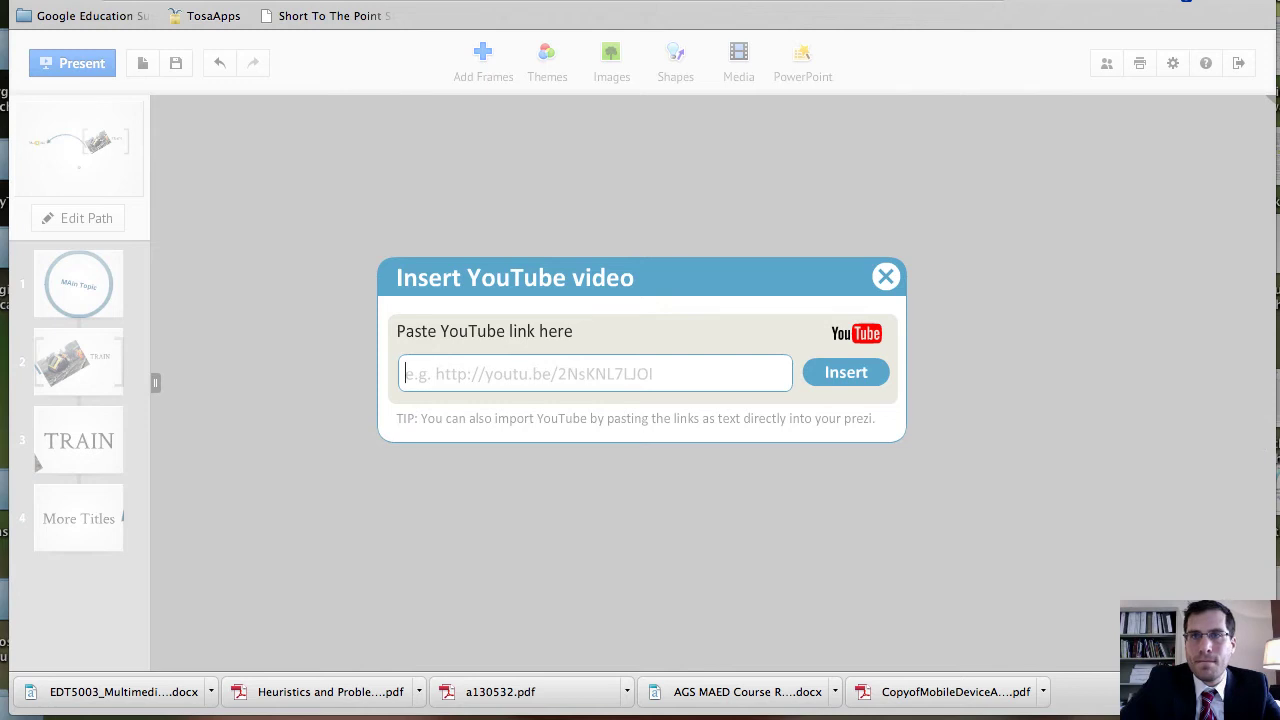
- Switch to the YouTube page of "iPad- Tips- Bookmark", move playback to 0:31 and copy the video's share link
click(640, 1)
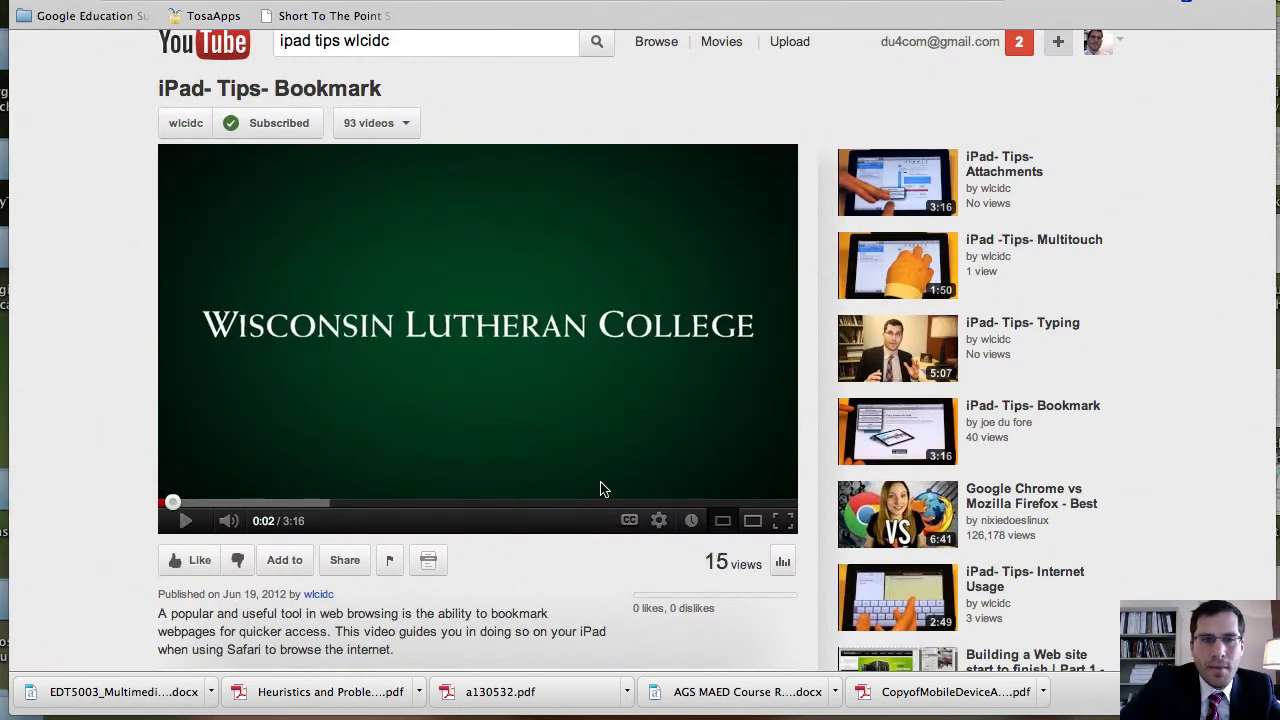
scroll(617, 342, down, 1)
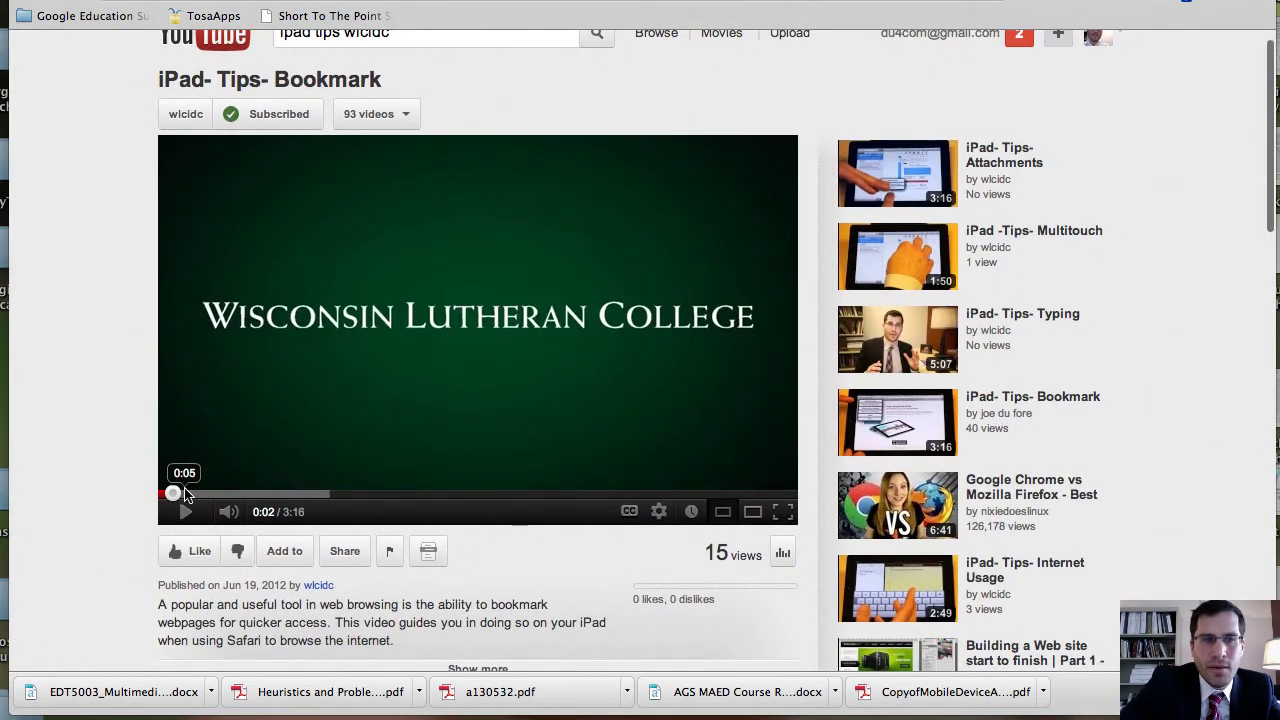
drag(176, 492, 265, 492)
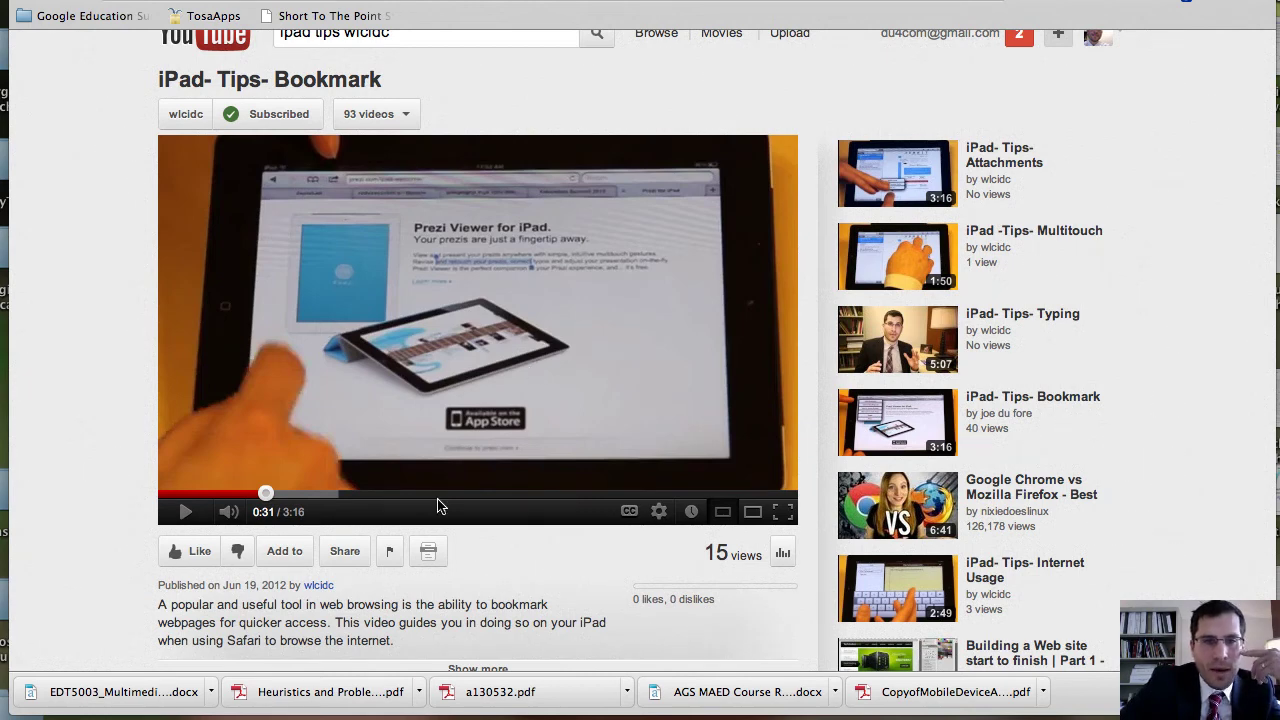
click(352, 554)
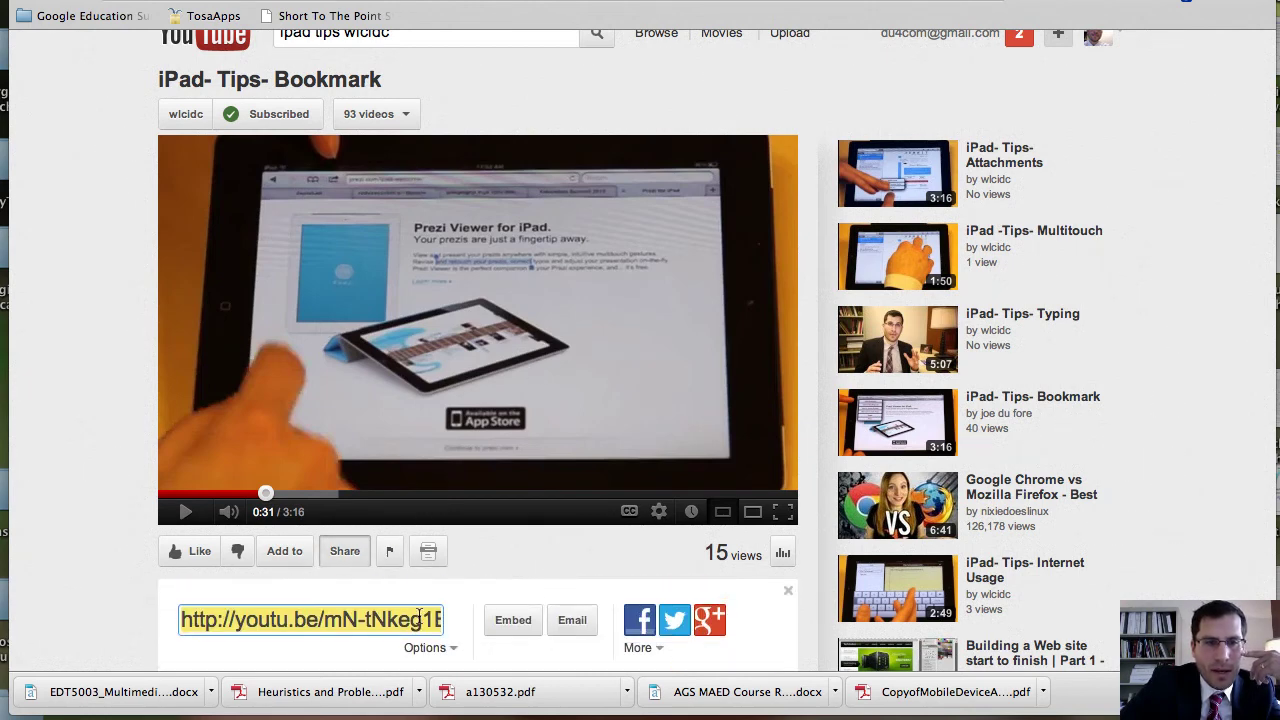
scroll(400, 619, down, 2)
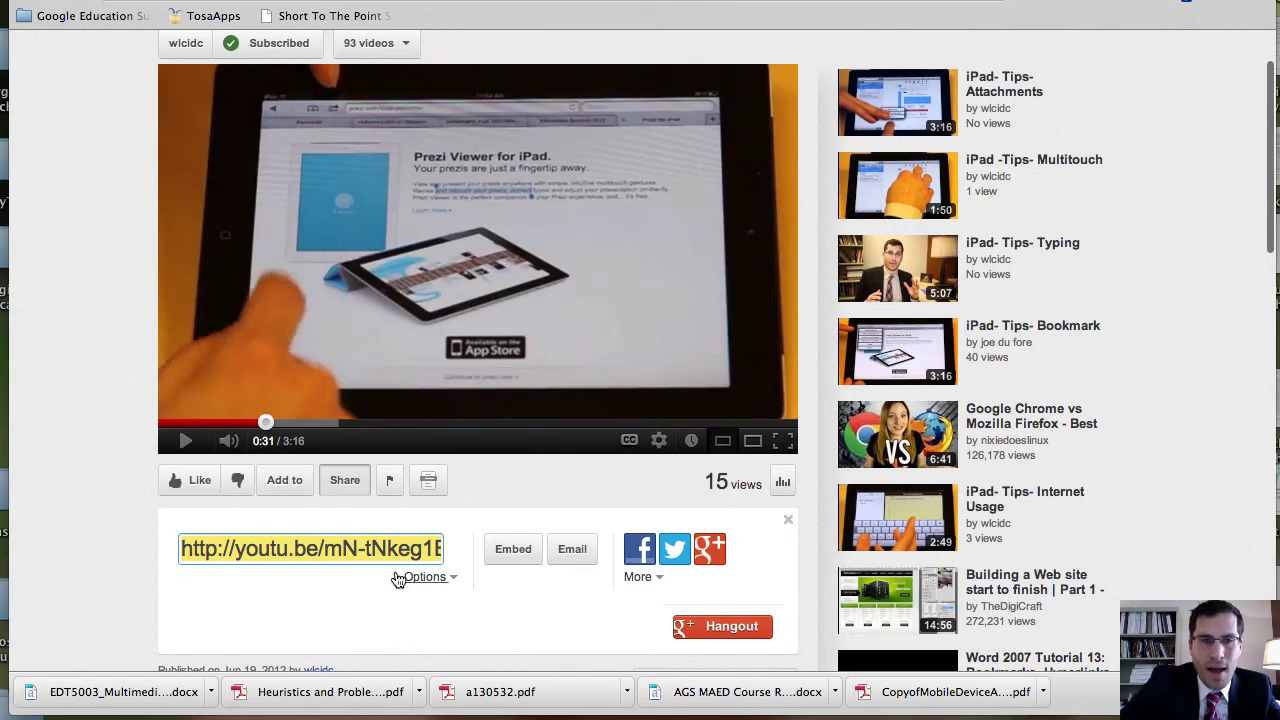
key(ctrl+shift+Tab)
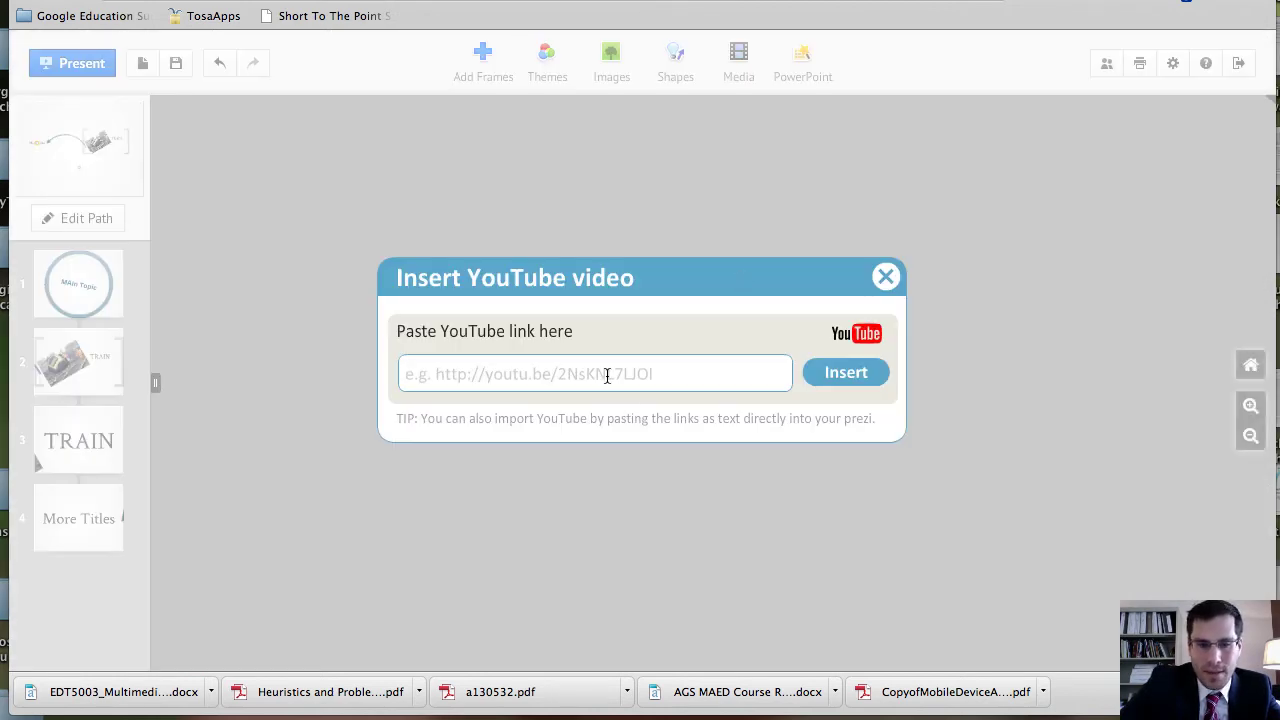
text(http://youtu.be/mN-tNkeg1E8)
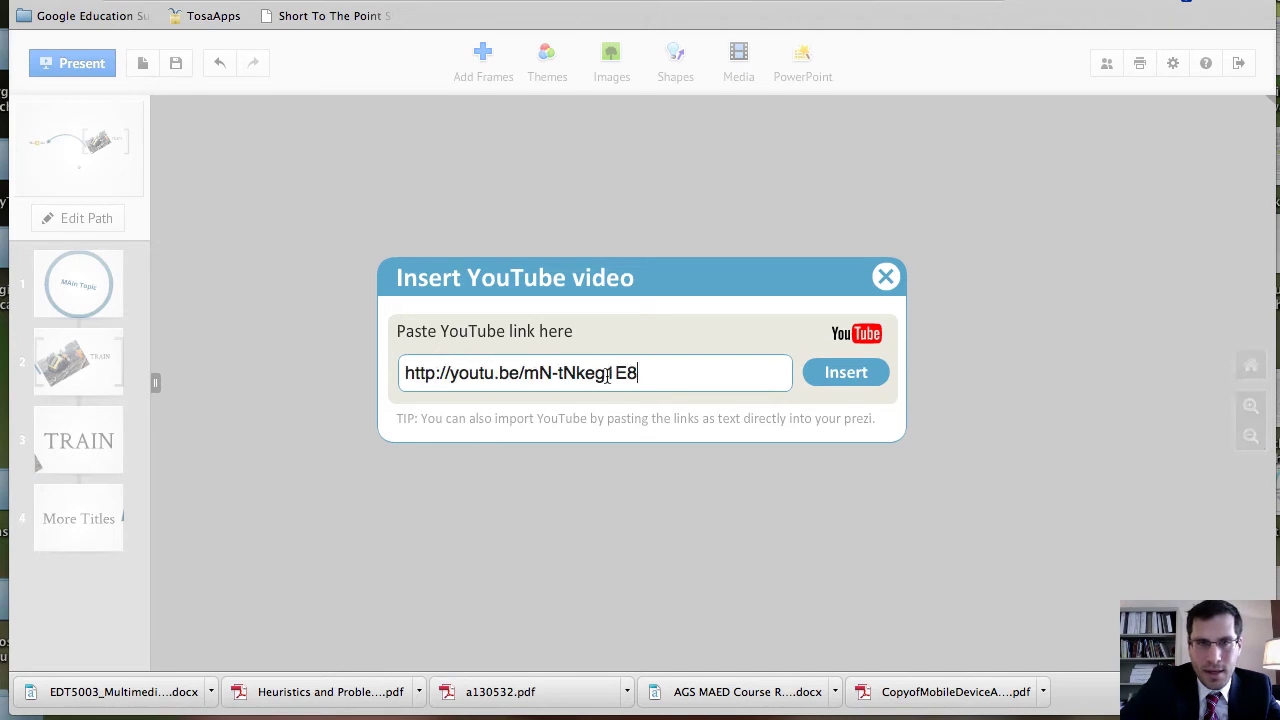
click(846, 373)
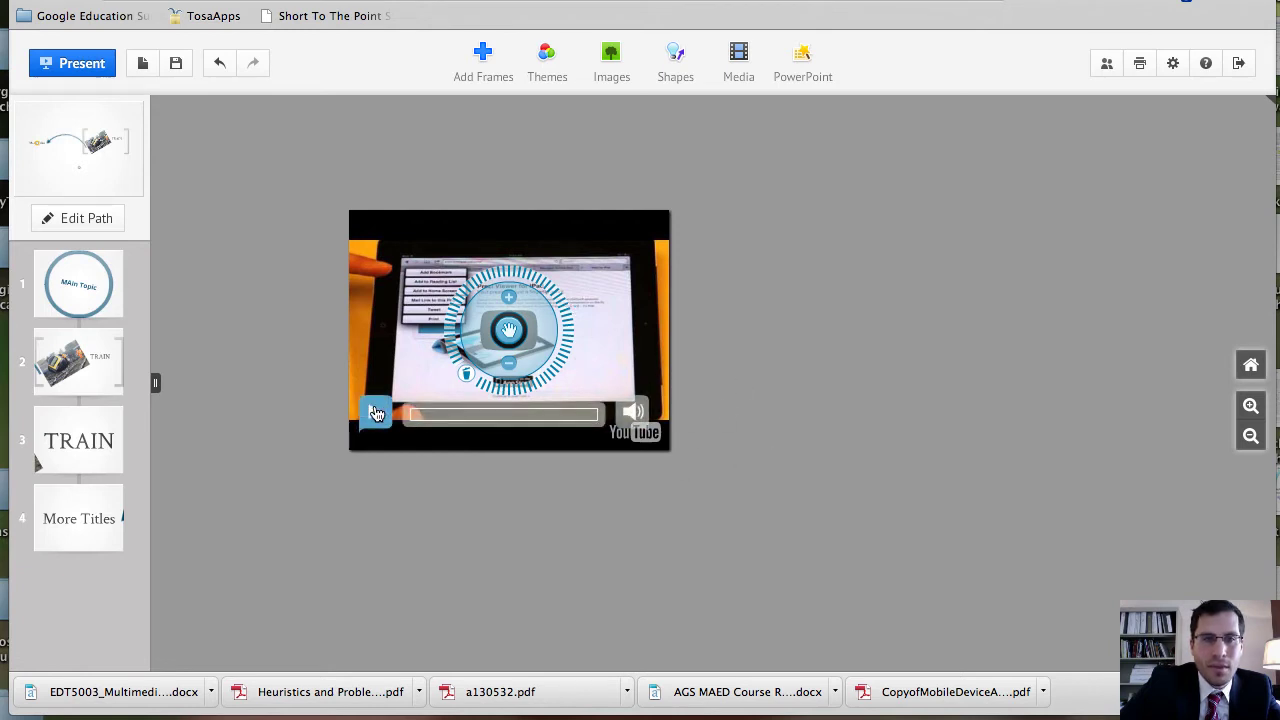
click(376, 413)
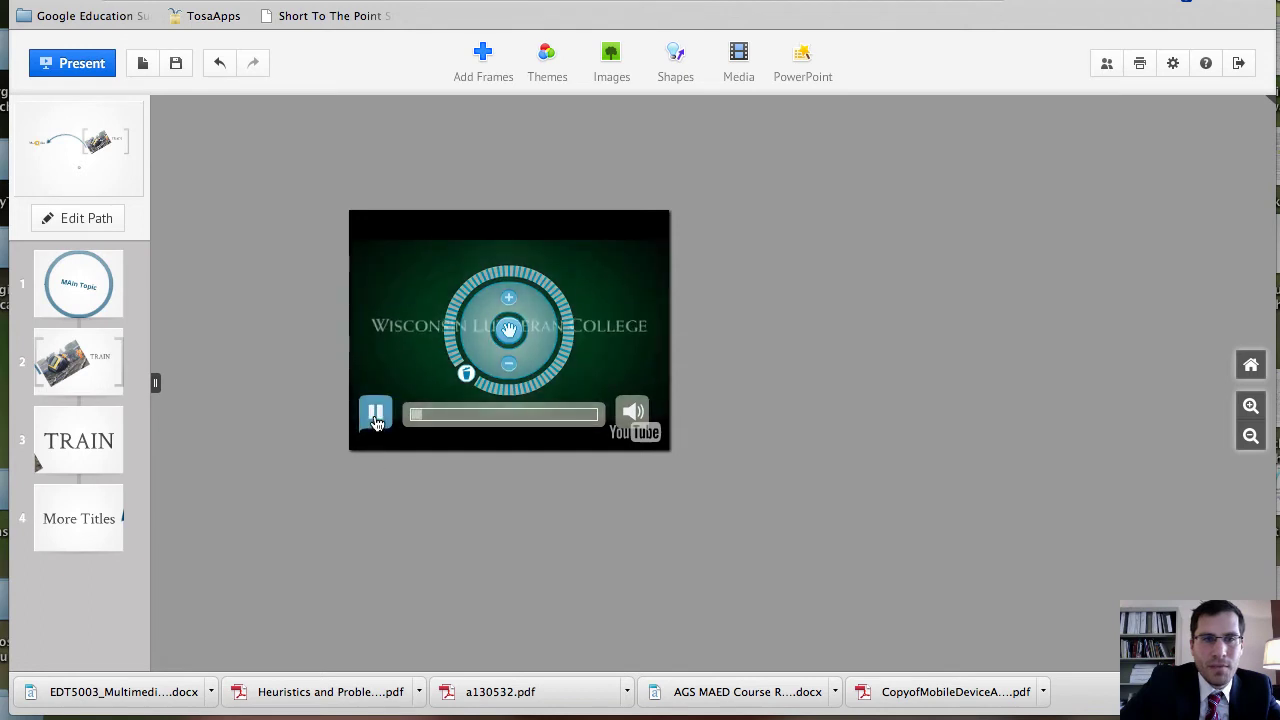
click(375, 415)
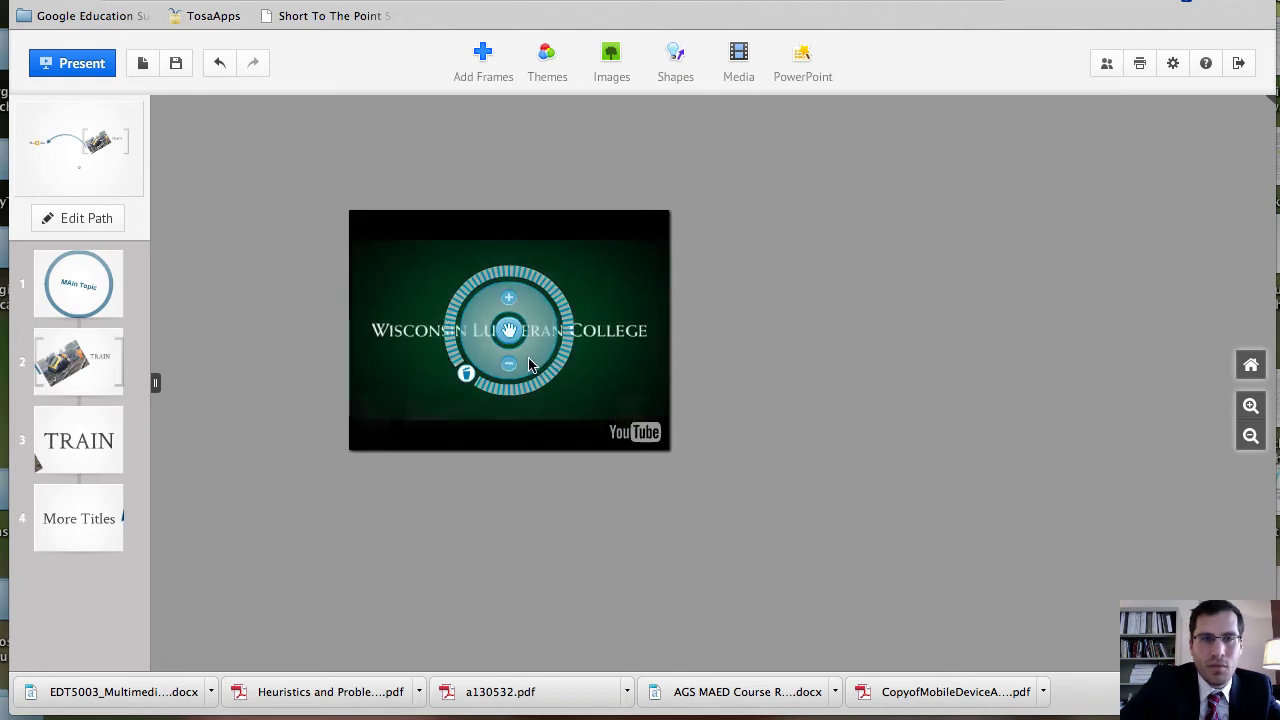
- Rotate the inserted YouTube video slightly counterclockwise and return to the overview of the whole prezi
drag(560, 373, 645, 300)
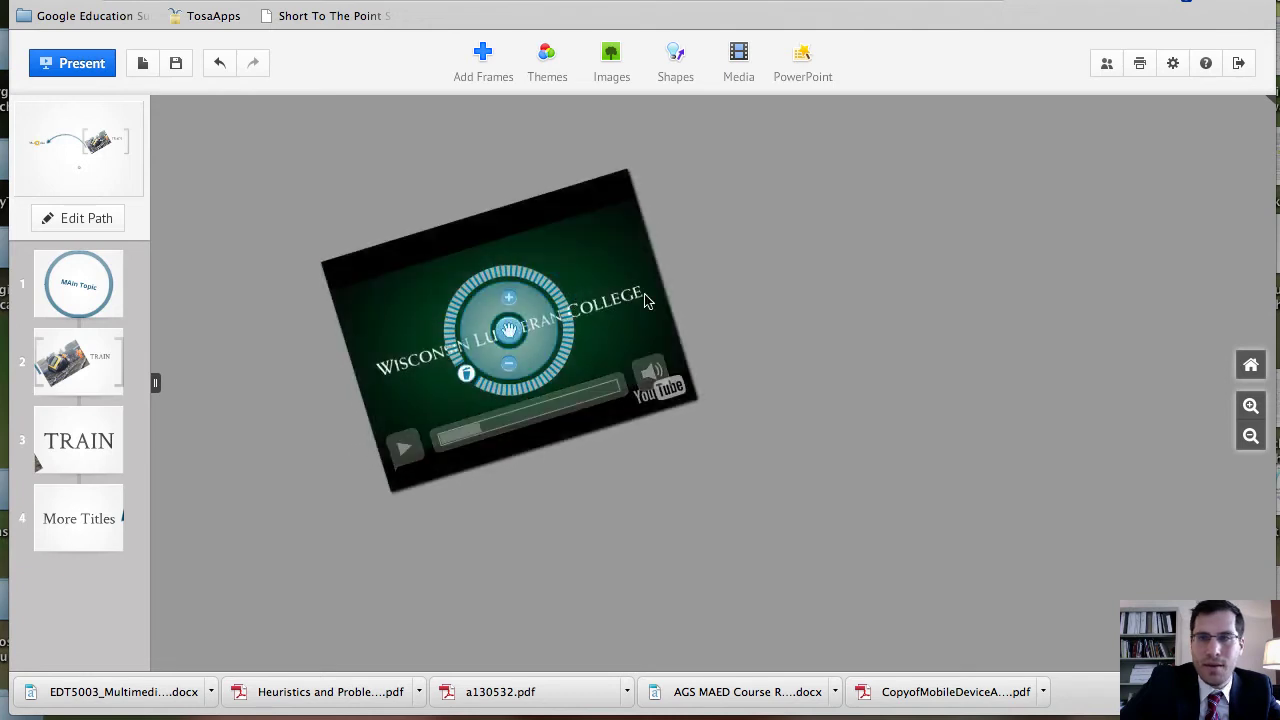
click(1250, 436)
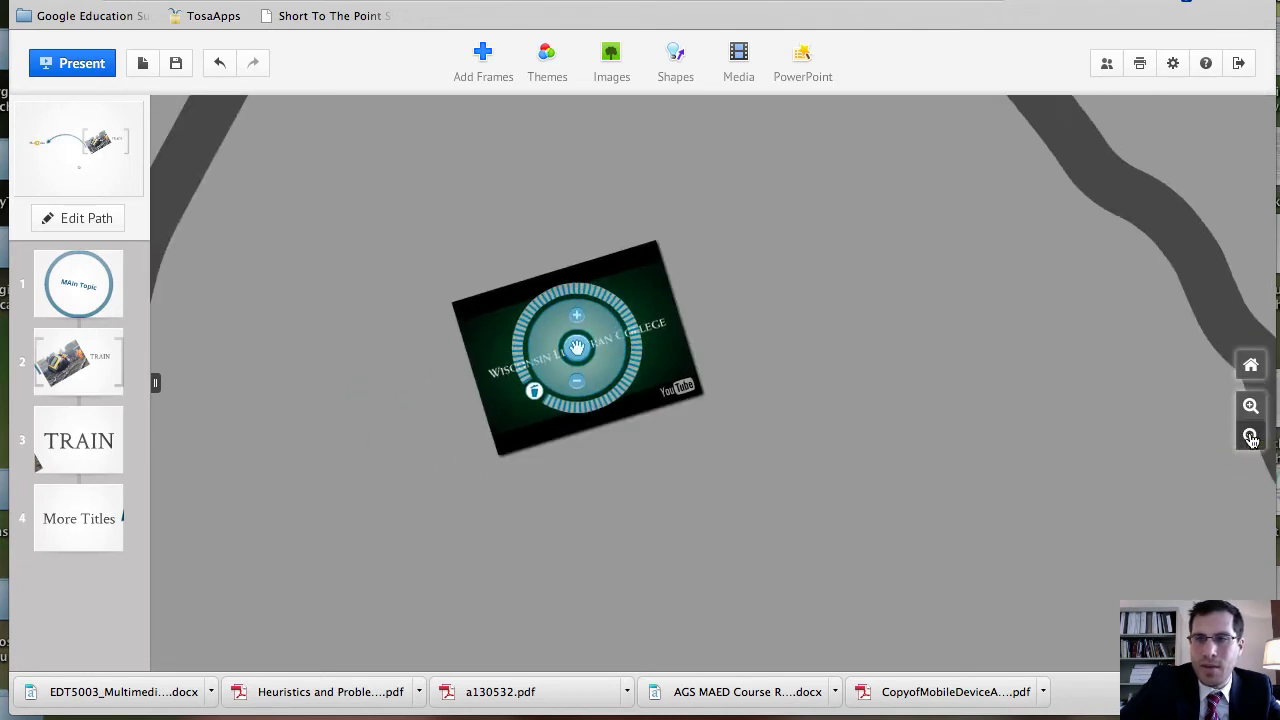
click(1250, 365)
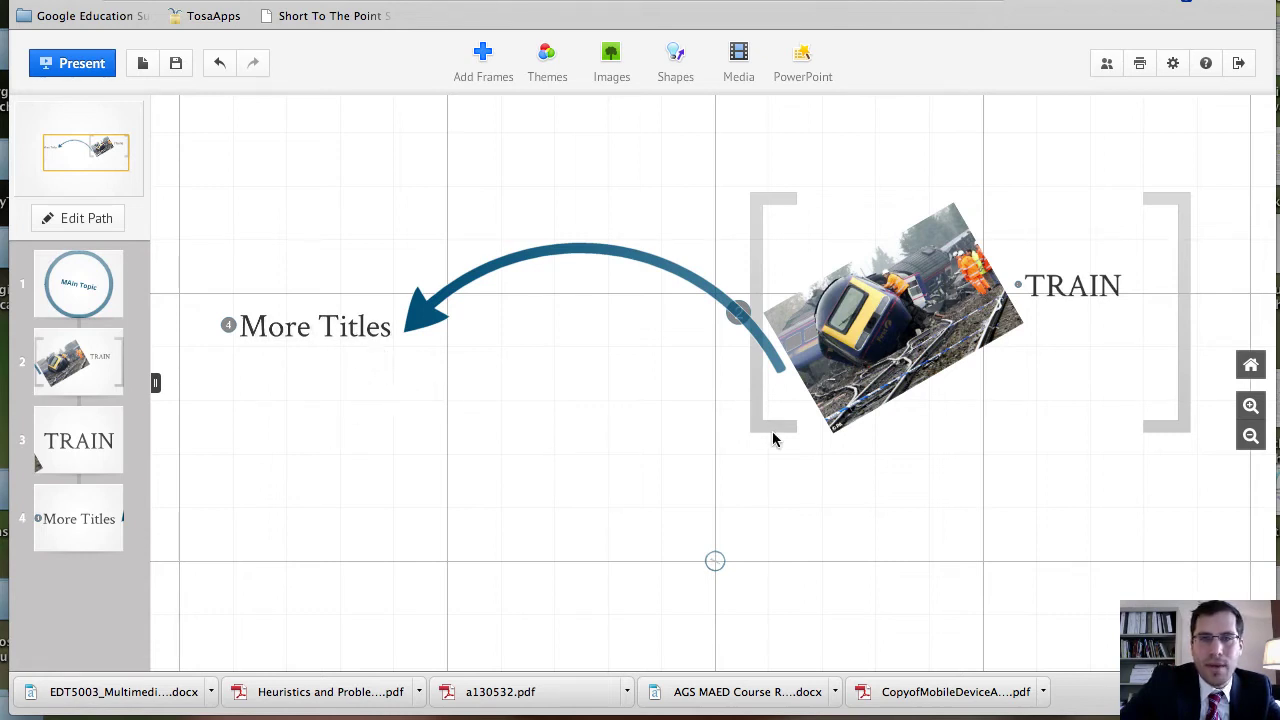
- Examine the "More Titles" text up close, from its first letters to the last word
drag(672, 420, 1157, 514)
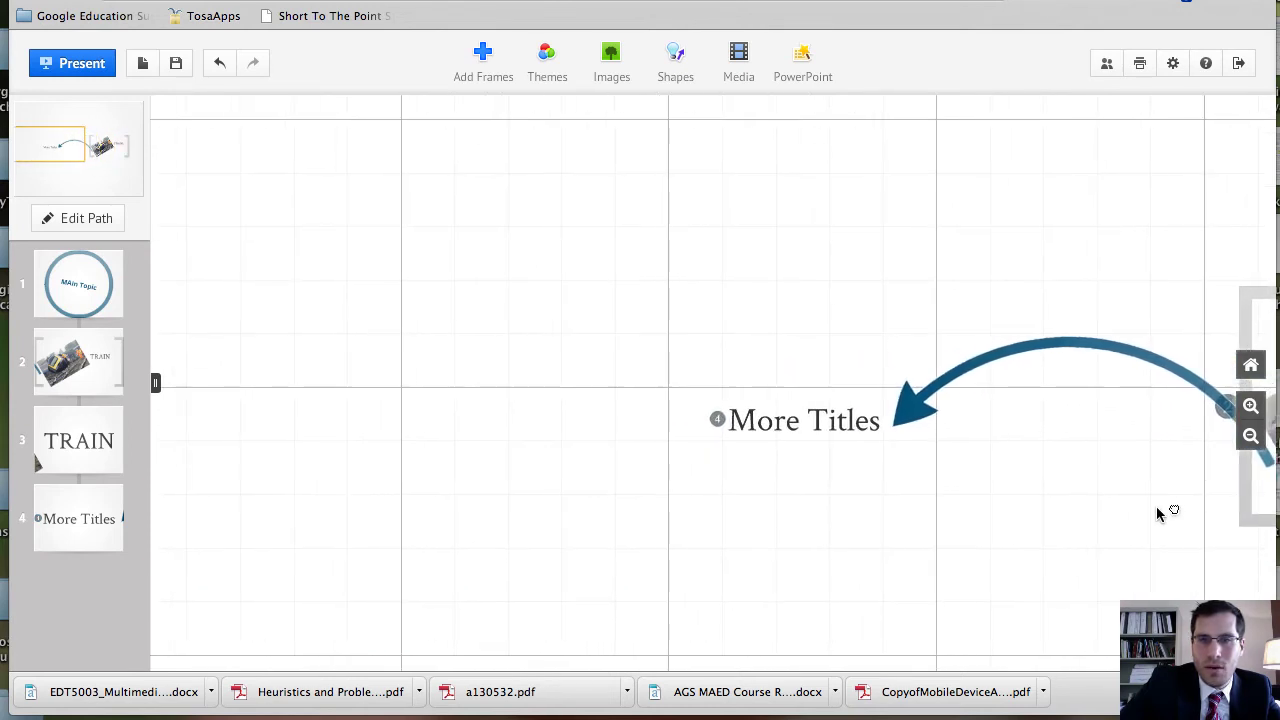
click(1250, 406)
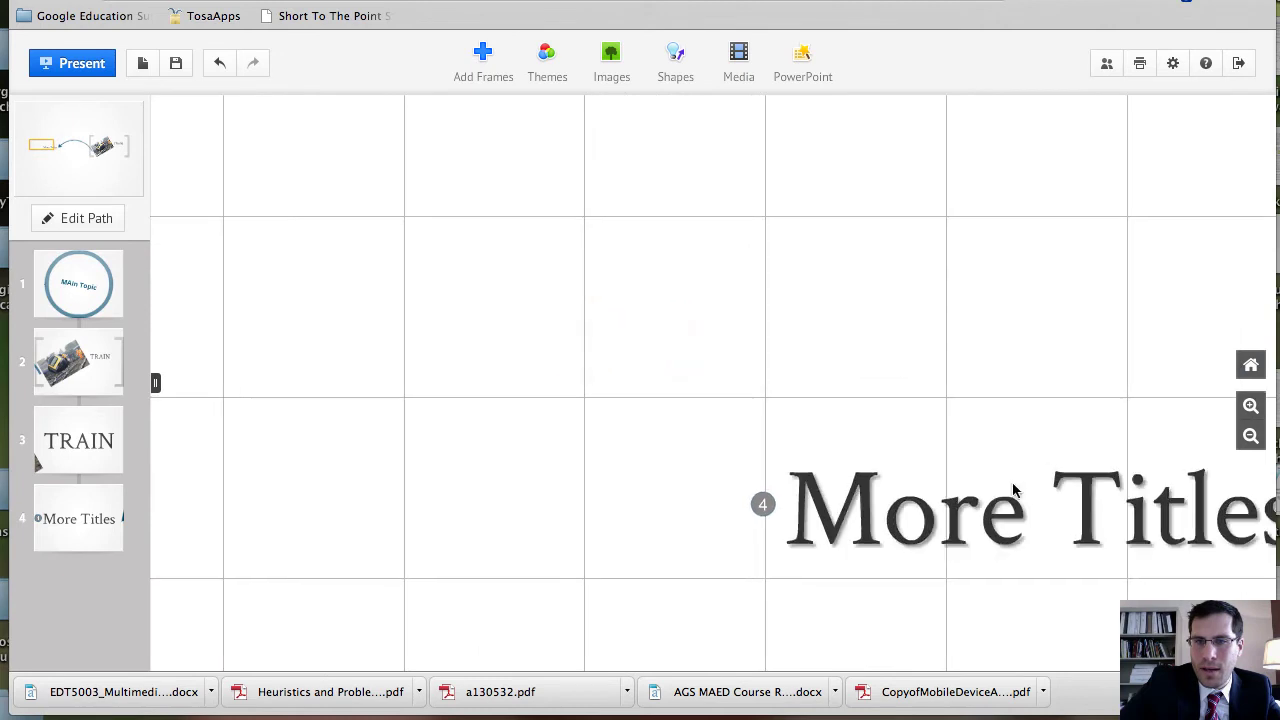
click(1250, 406)
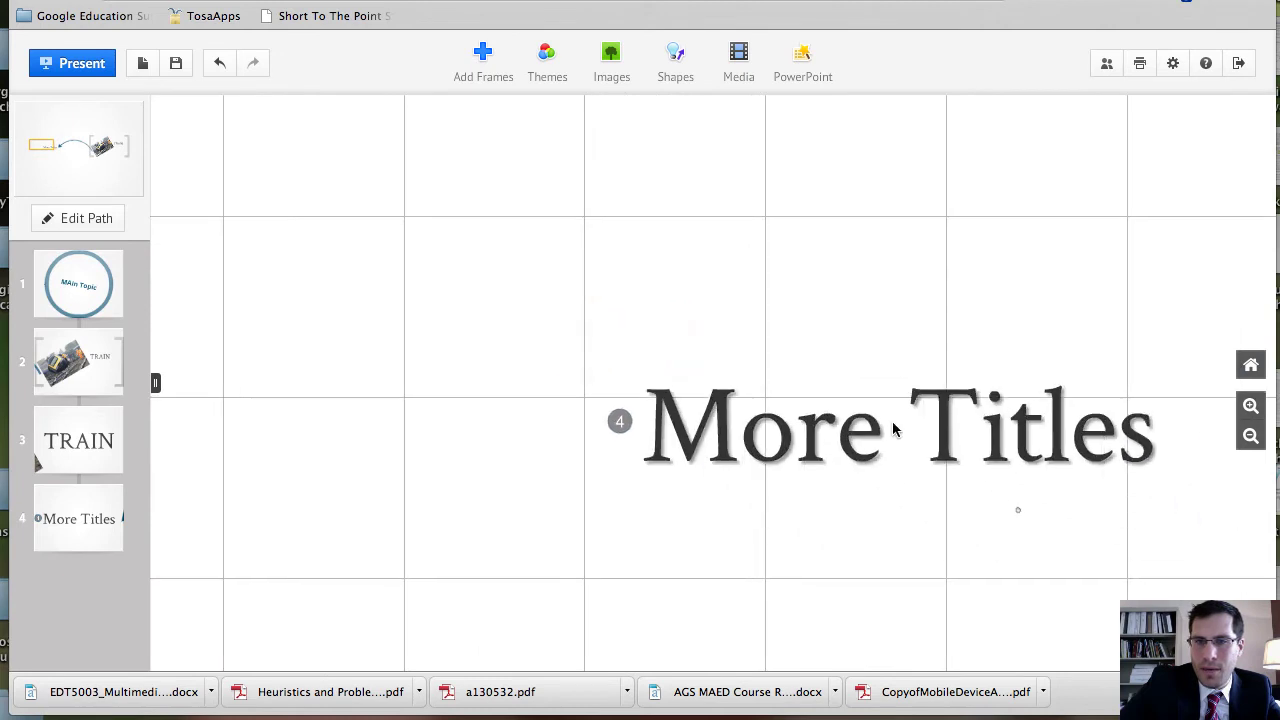
click(1250, 406)
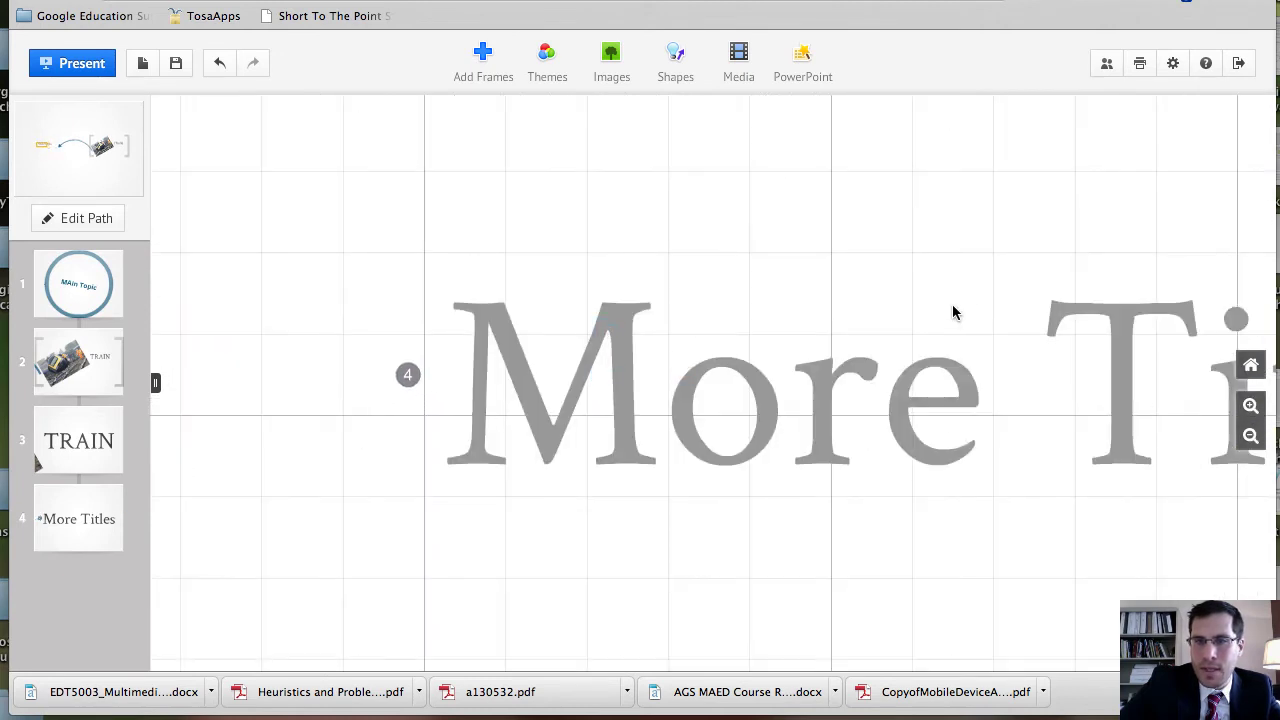
drag(954, 309, 674, 277)
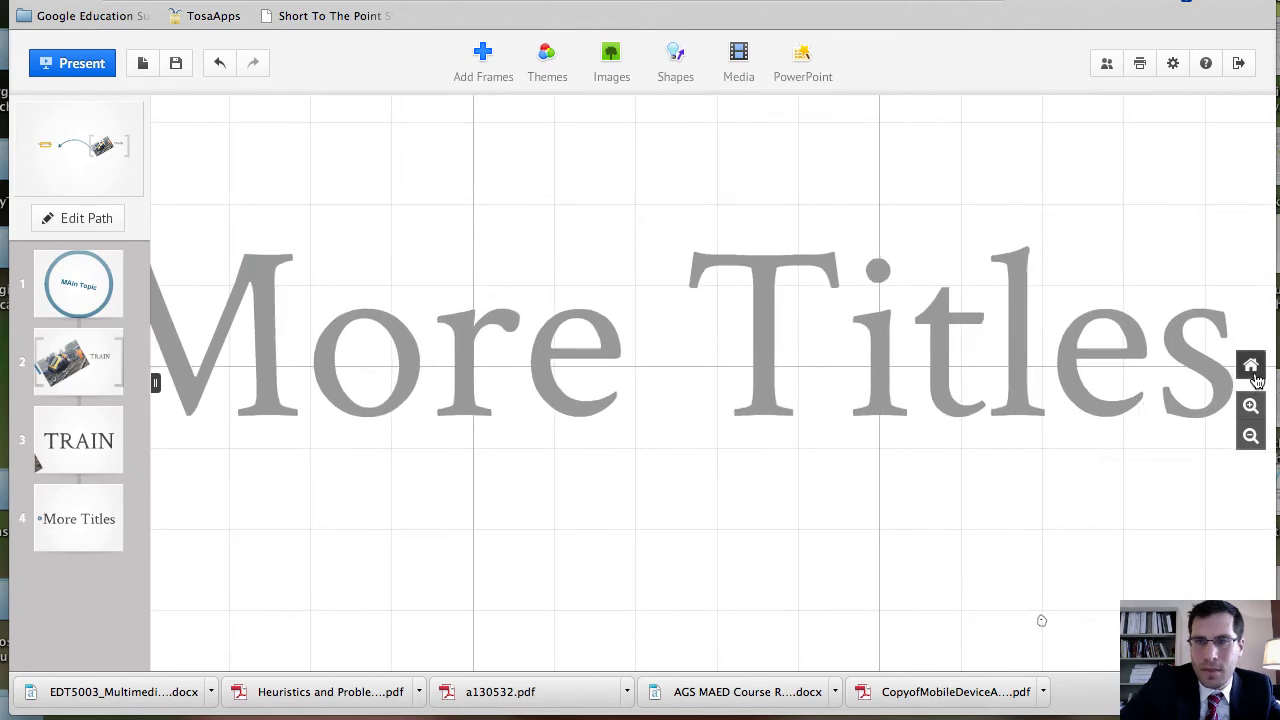
click(1250, 406)
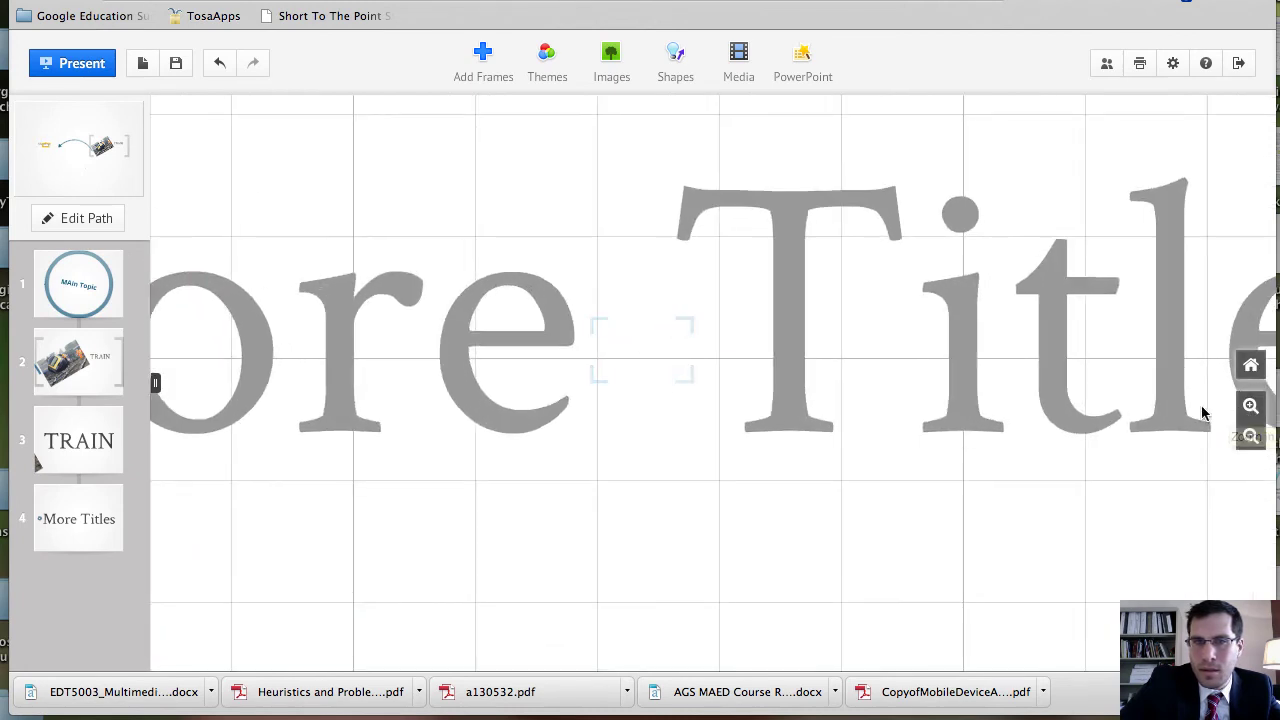
mouse_move(838, 375)
mouse_down()
mouse_move(564, 338)
mouse_move(826, 360)
mouse_up()
click(1250, 406)
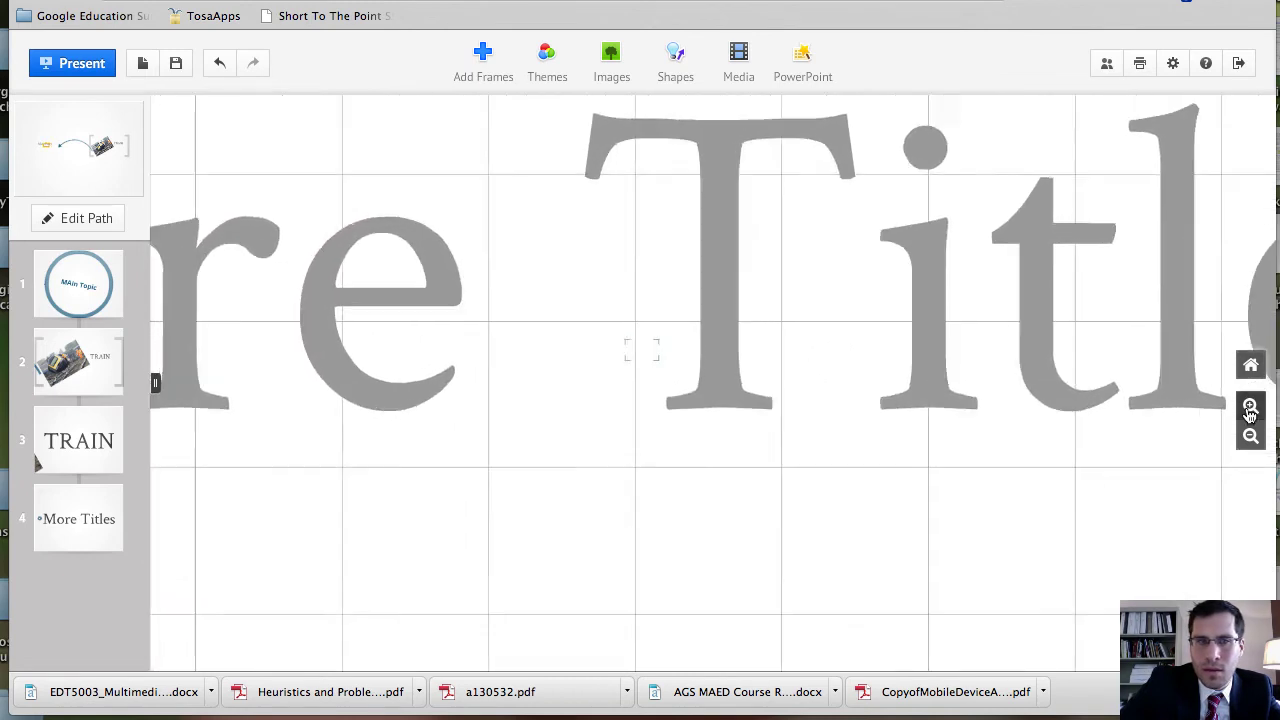
drag(535, 343, 650, 330)
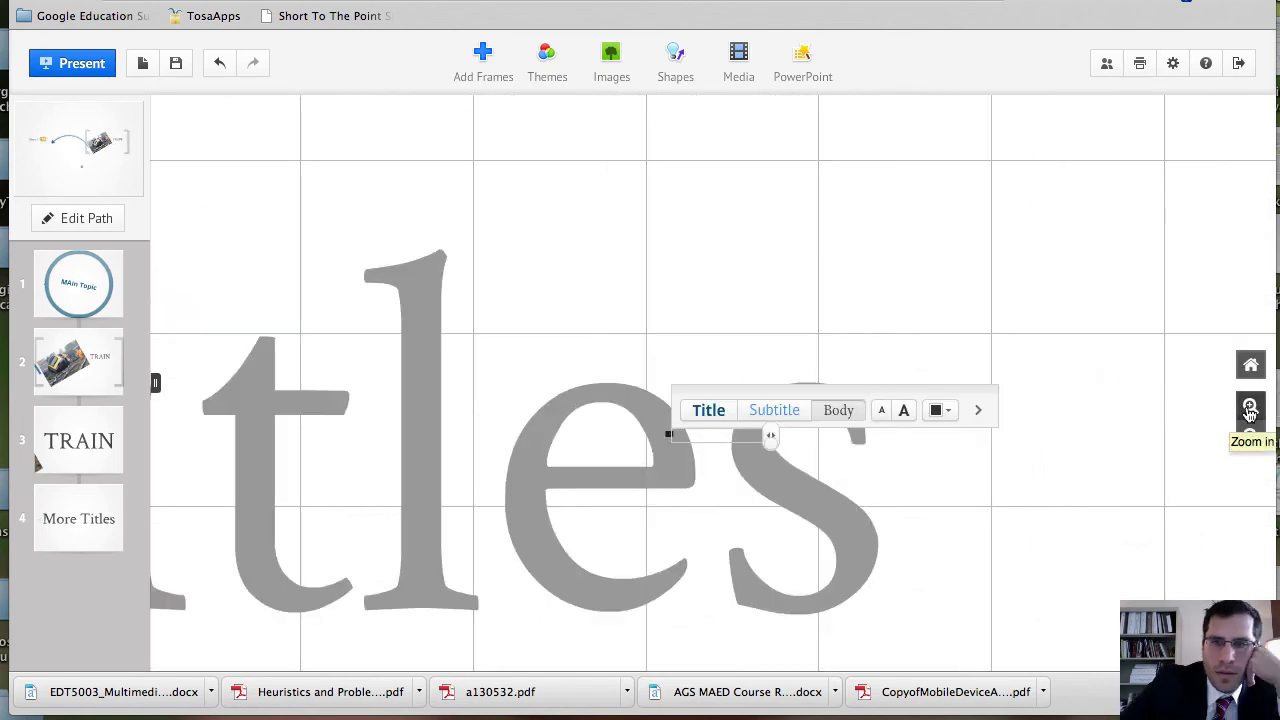
- Open path editing and add the small YouTube video on the "e" of "Titles" to the path as step 5
click(1250, 408)
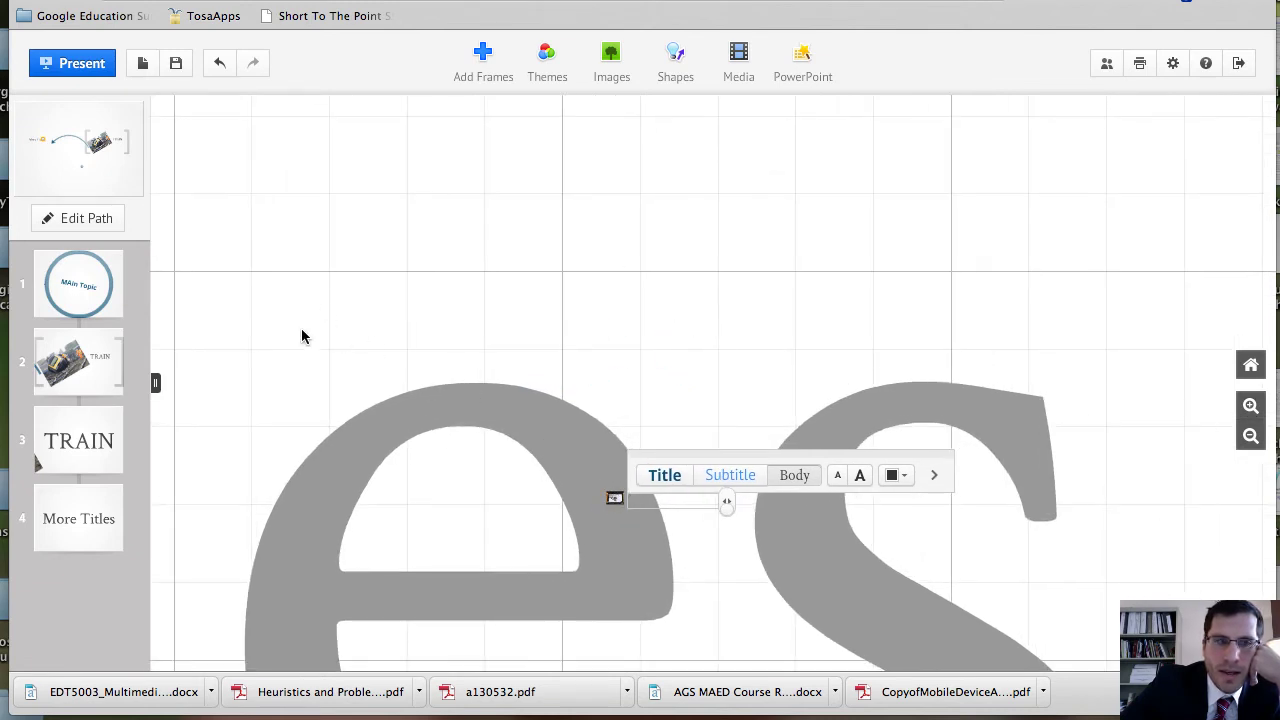
click(66, 225)
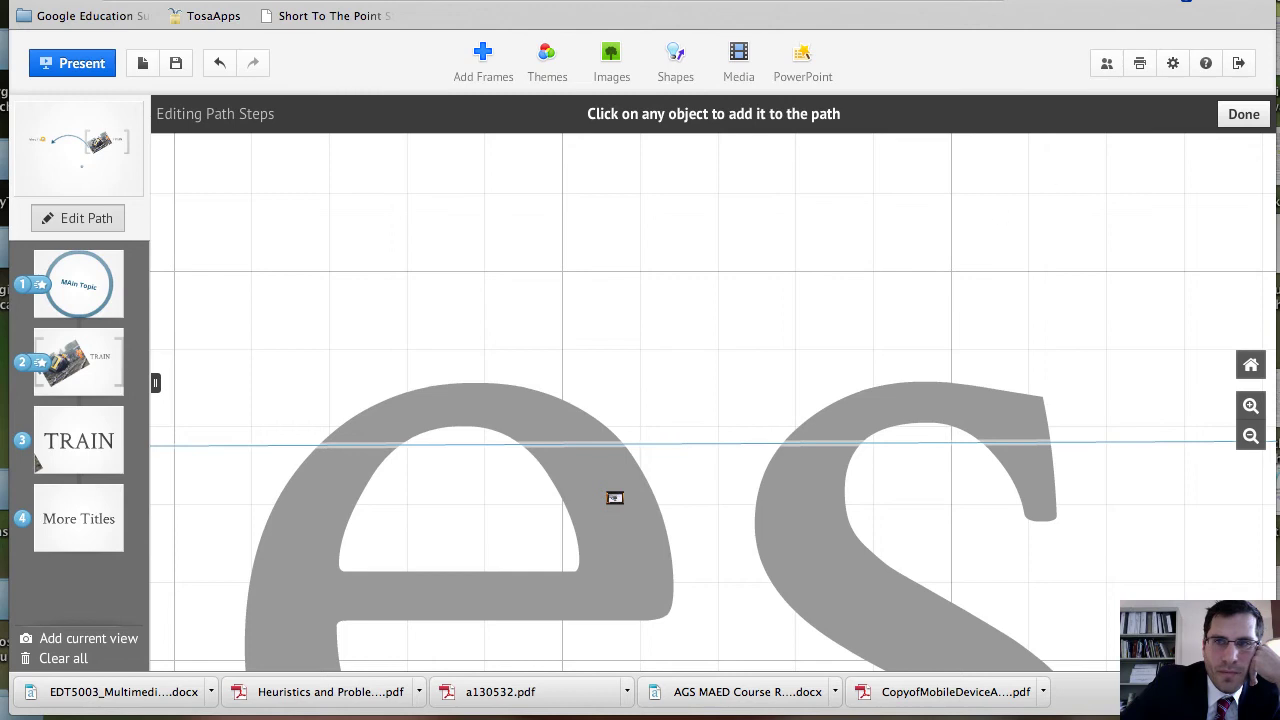
click(1240, 117)
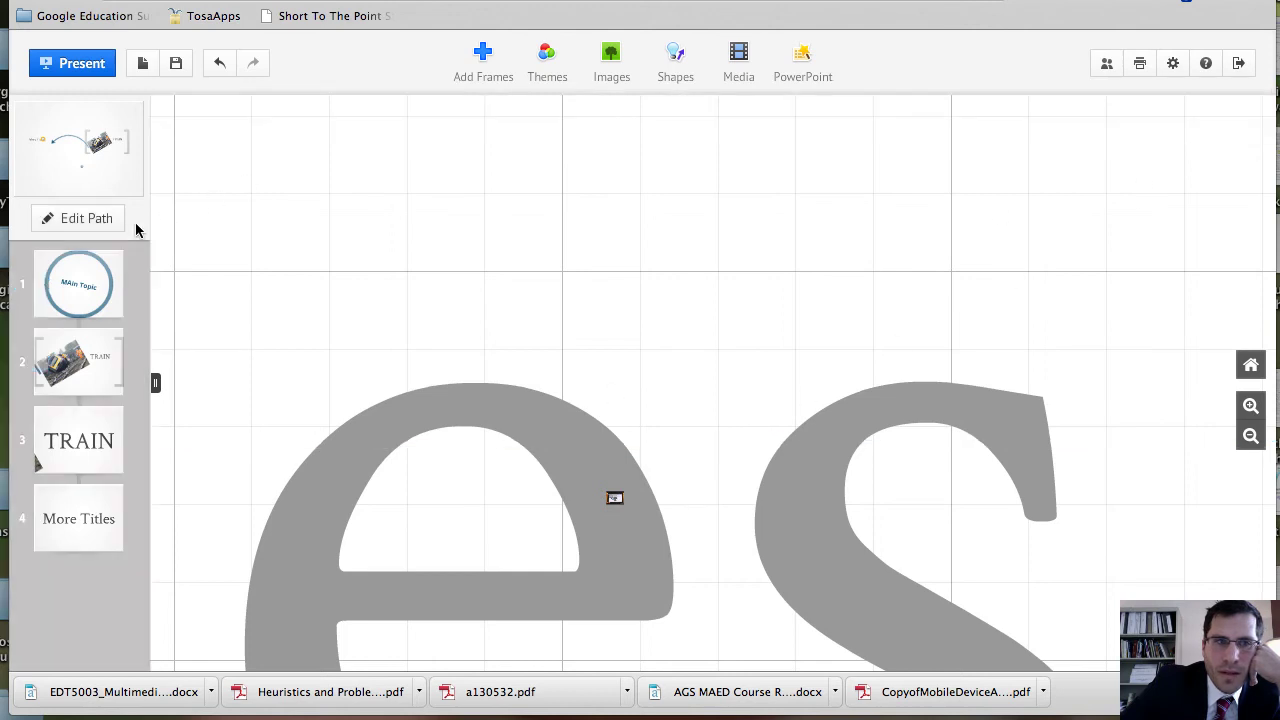
click(80, 220)
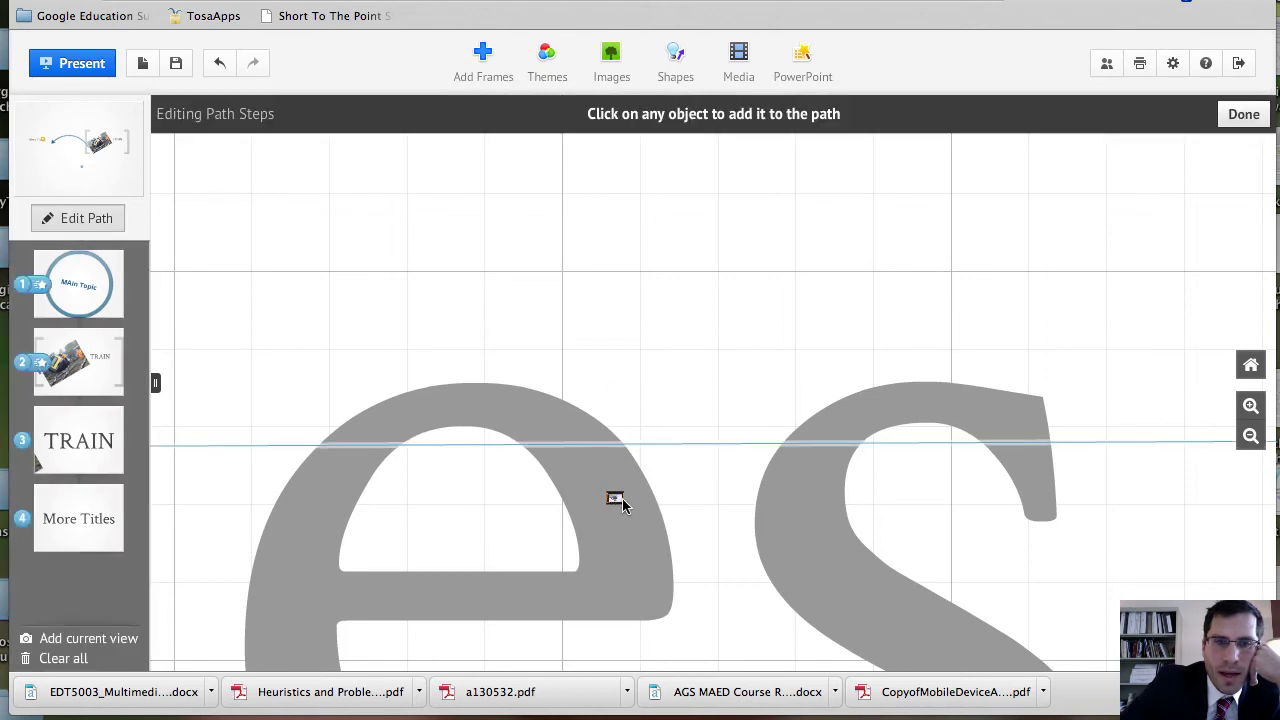
click(1257, 413)
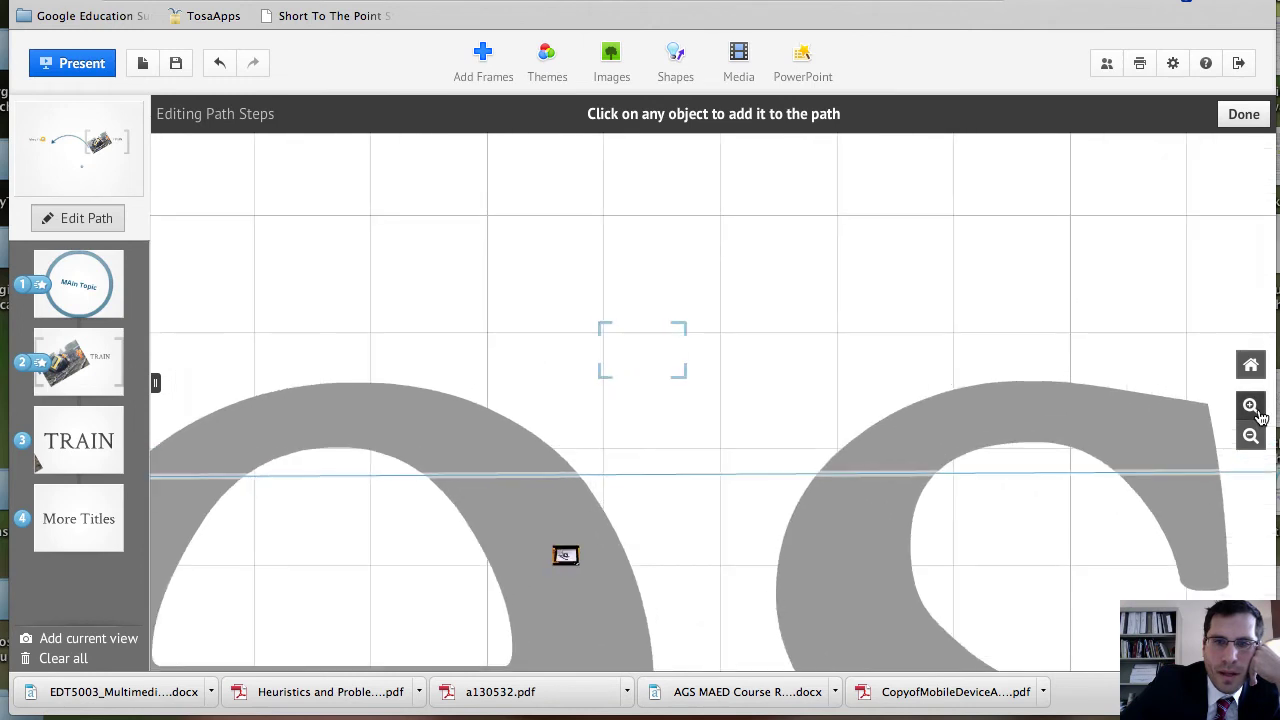
drag(800, 586, 885, 335)
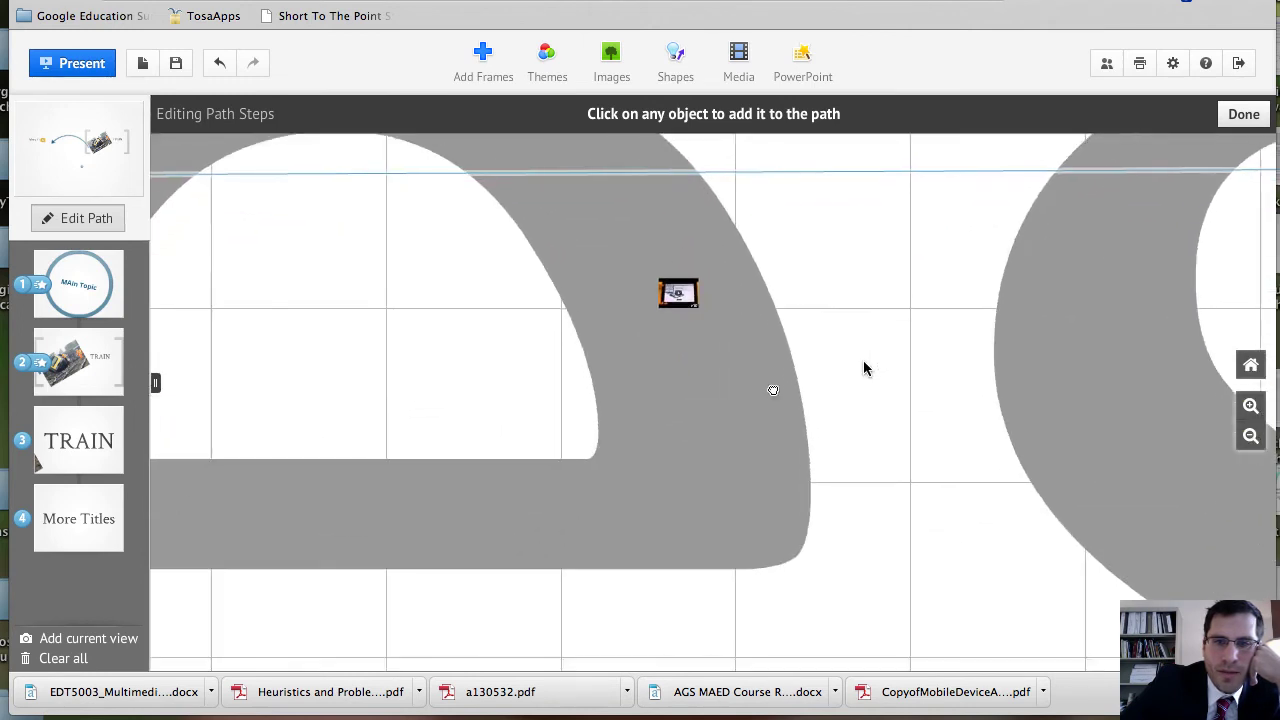
click(698, 283)
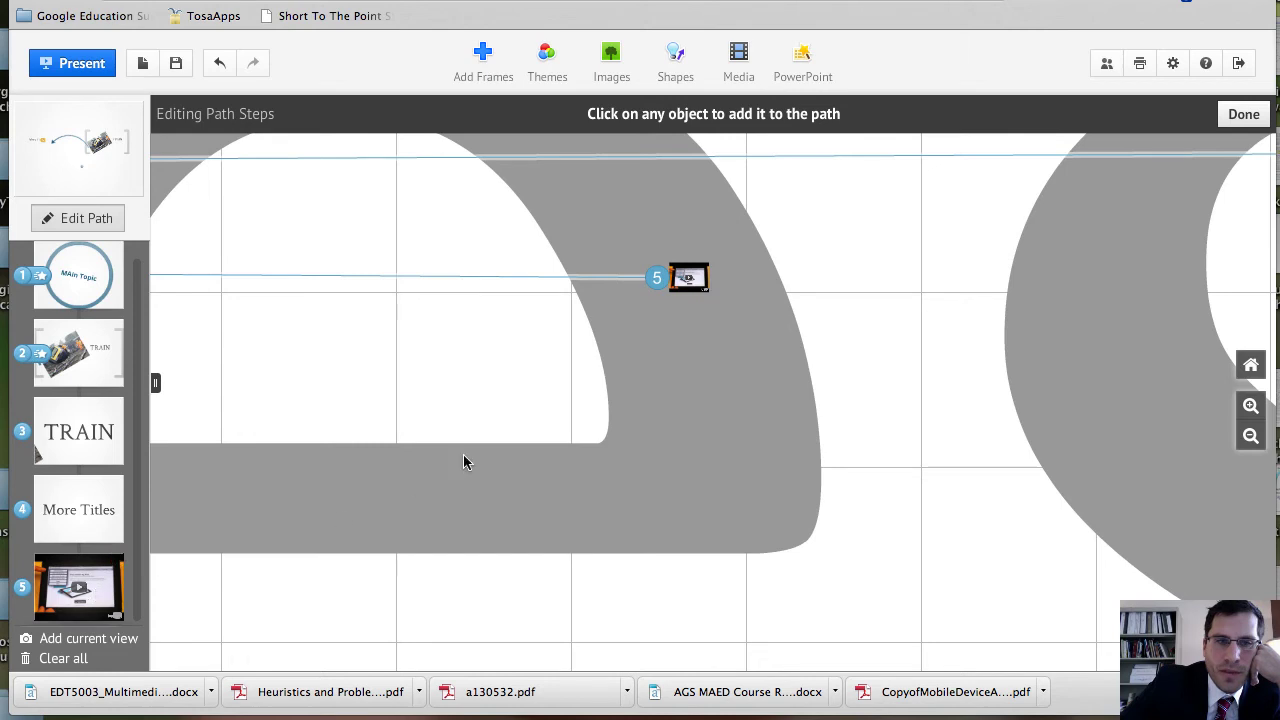
drag(1019, 390, 503, 366)
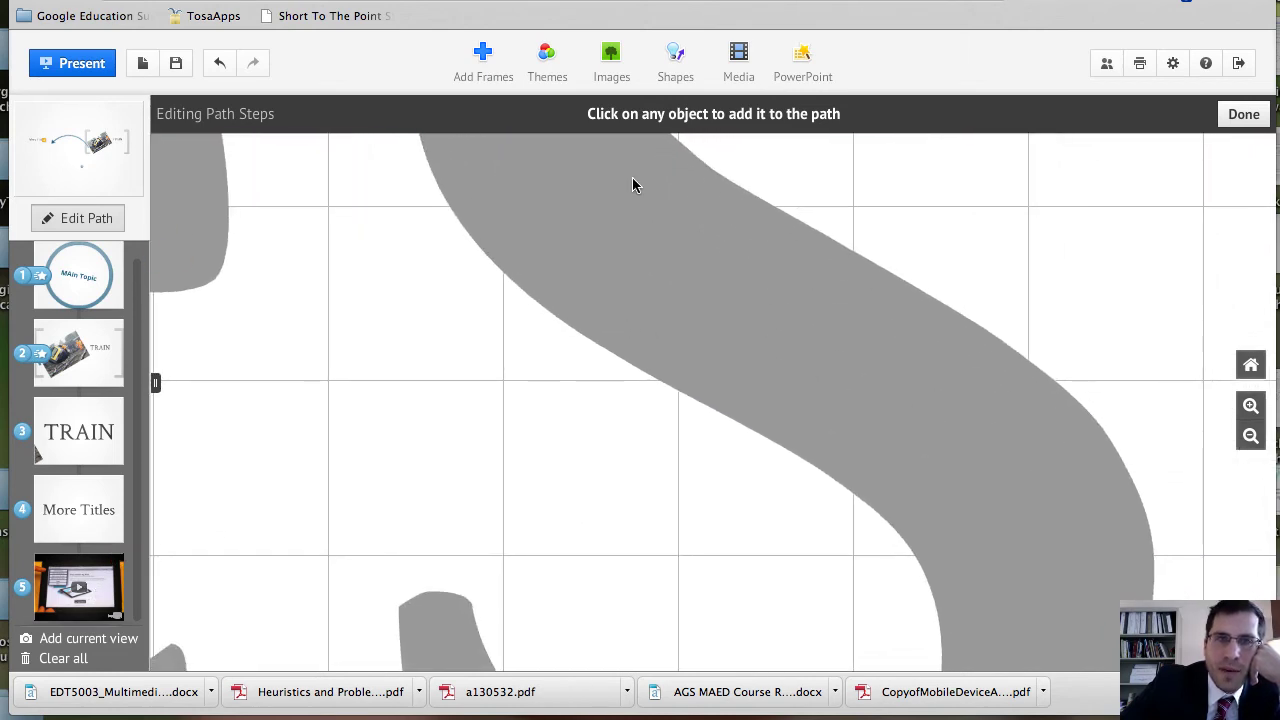
click(740, 57)
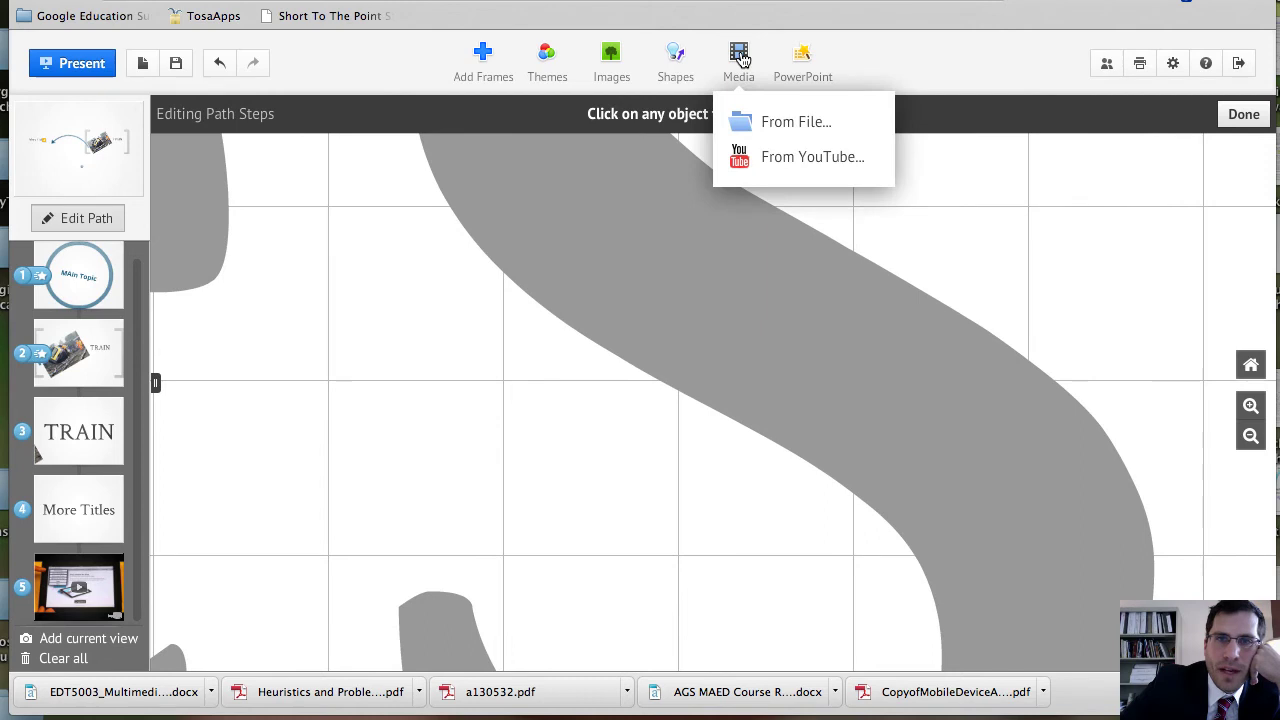
click(760, 157)
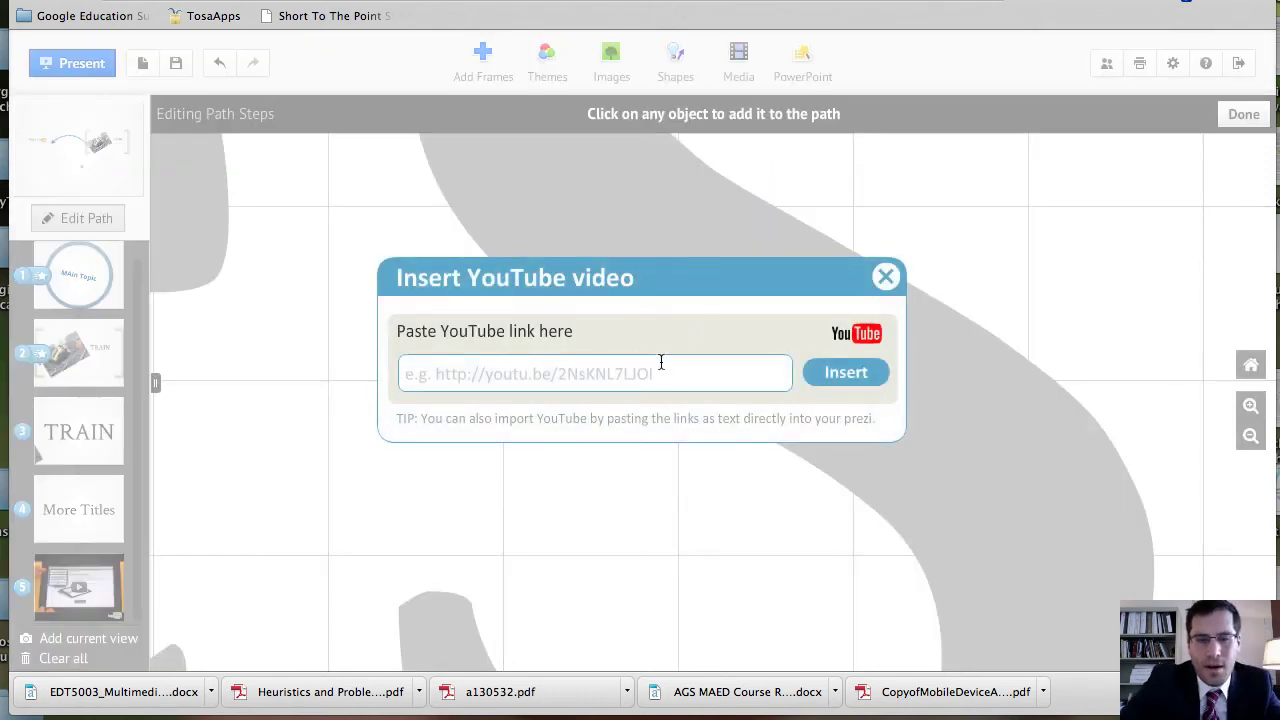
text(http://youtu.be/mN-tNkeg1E8)
click(851, 382)
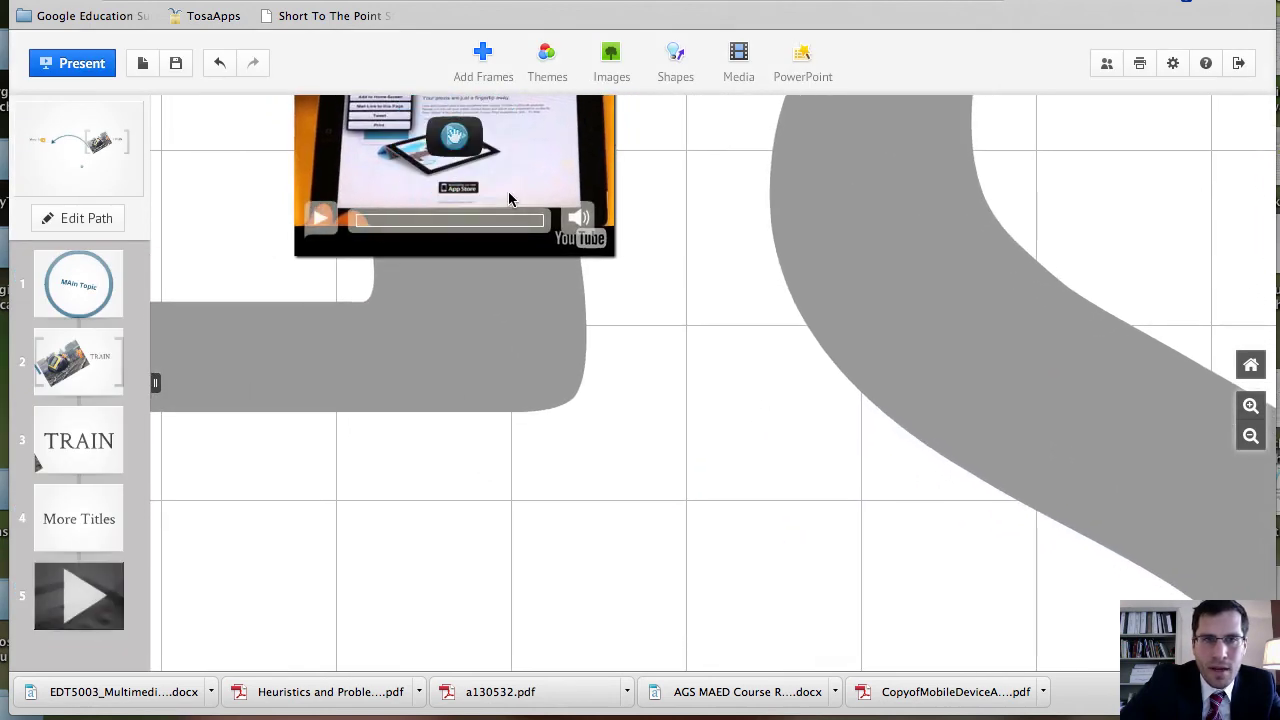
drag(508, 199, 1008, 437)
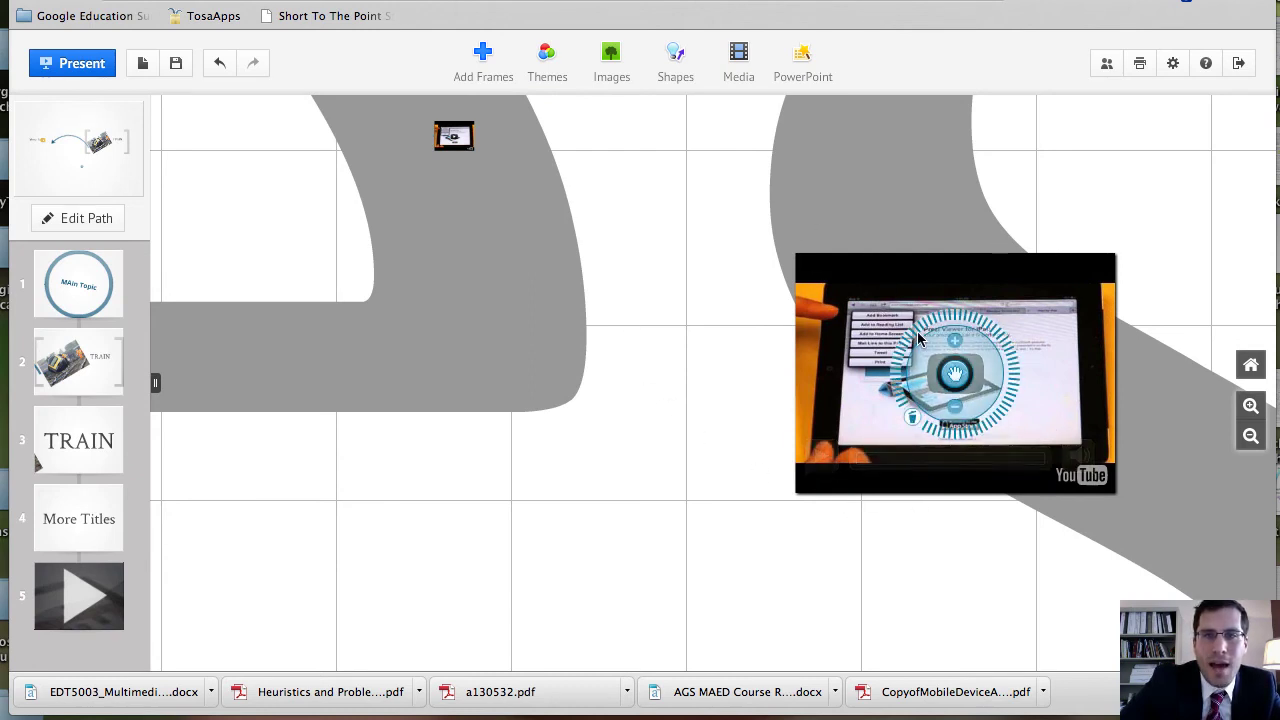
- Draw an invisible frame tightly around the large YouTube video on the letter "s"
click(489, 62)
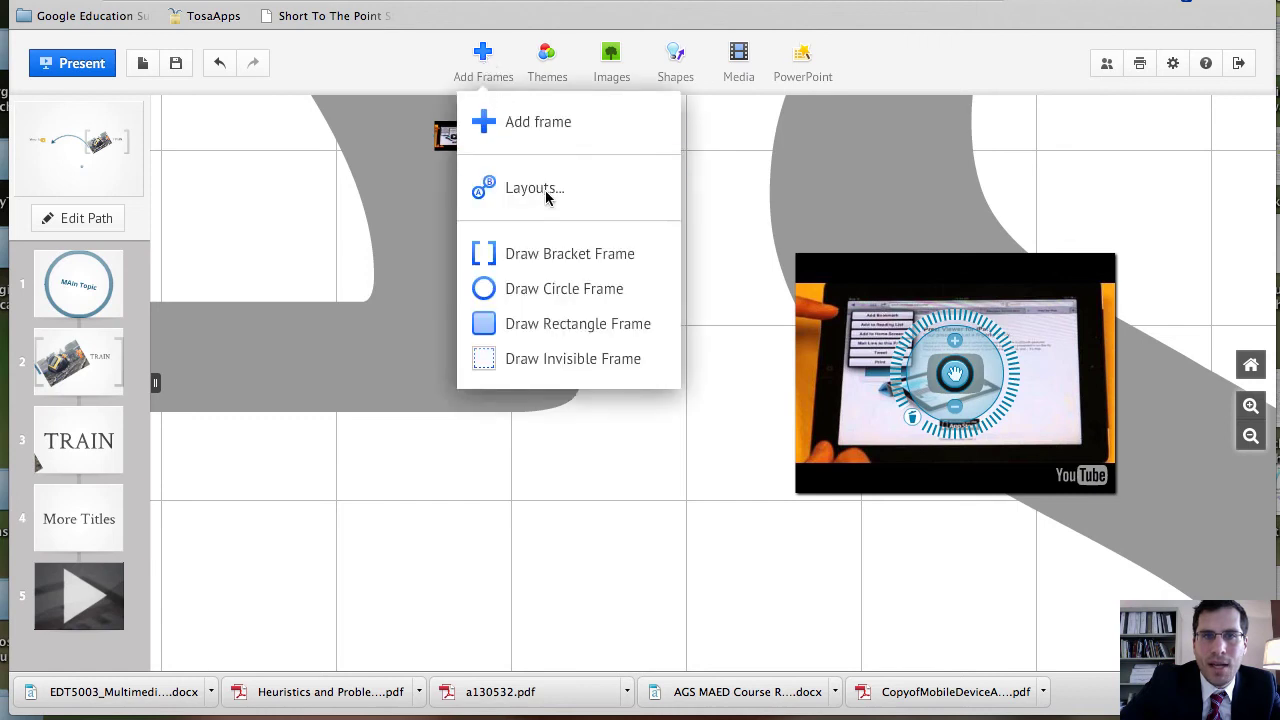
click(566, 360)
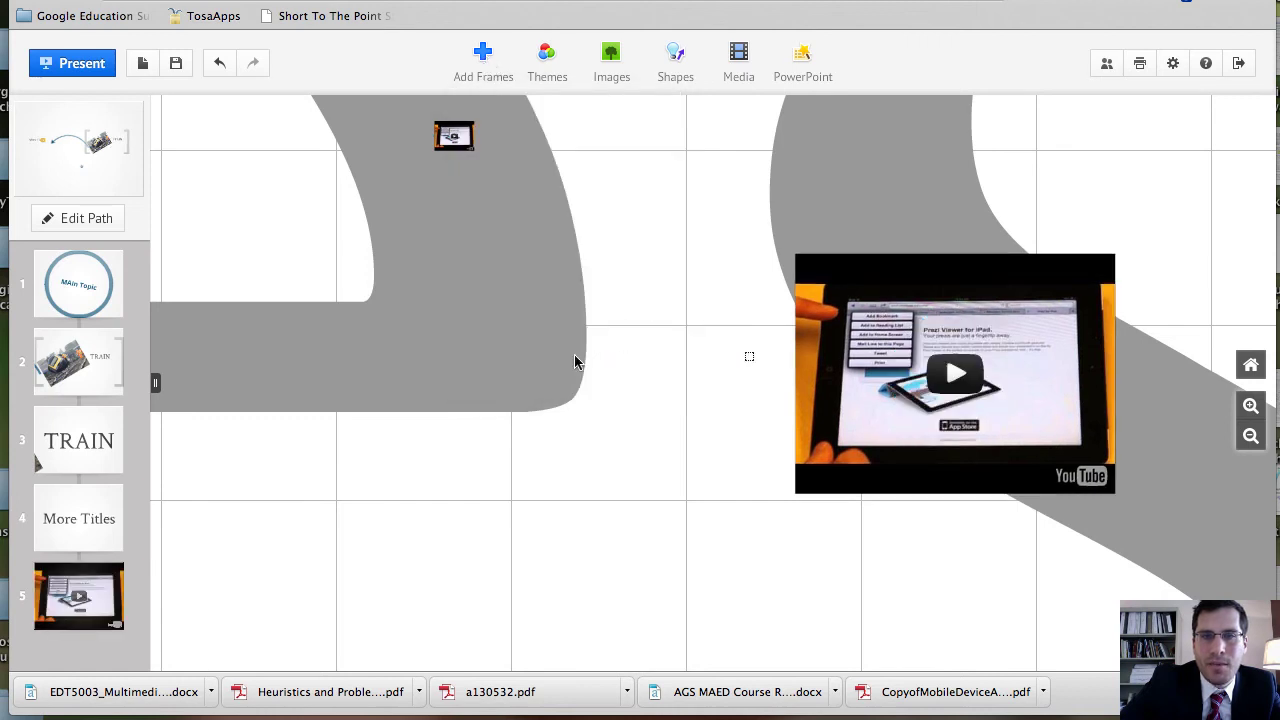
drag(796, 248, 1115, 487)
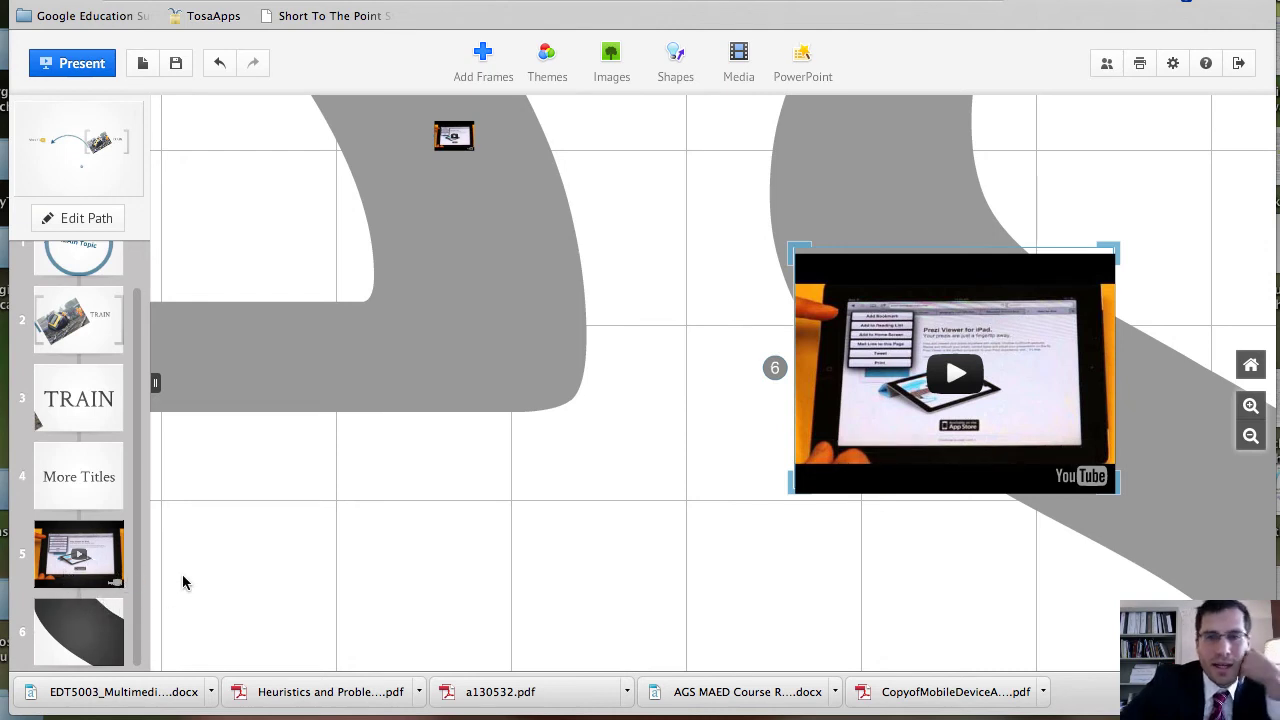
mouse_move(874, 449)
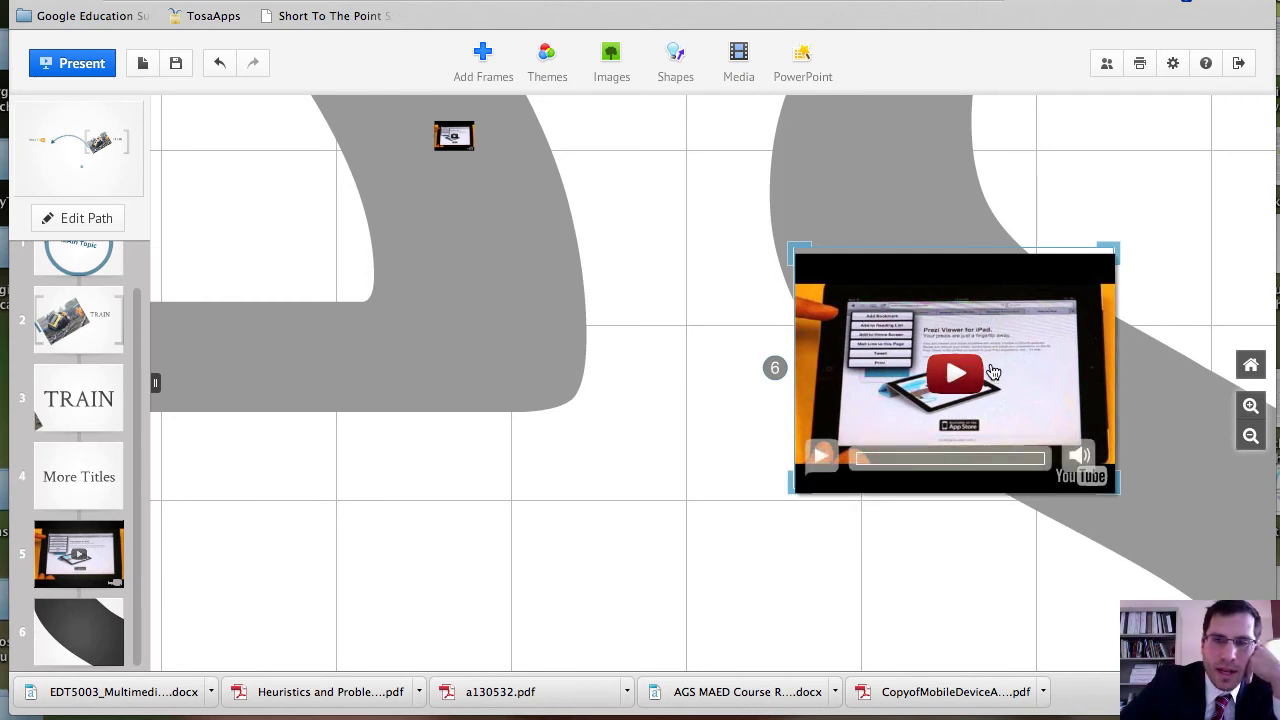
click(1143, 445)
- Check path step 6, present from "More Titles" through the videos, pause the one that plays, and exit the presentation
click(74, 630)
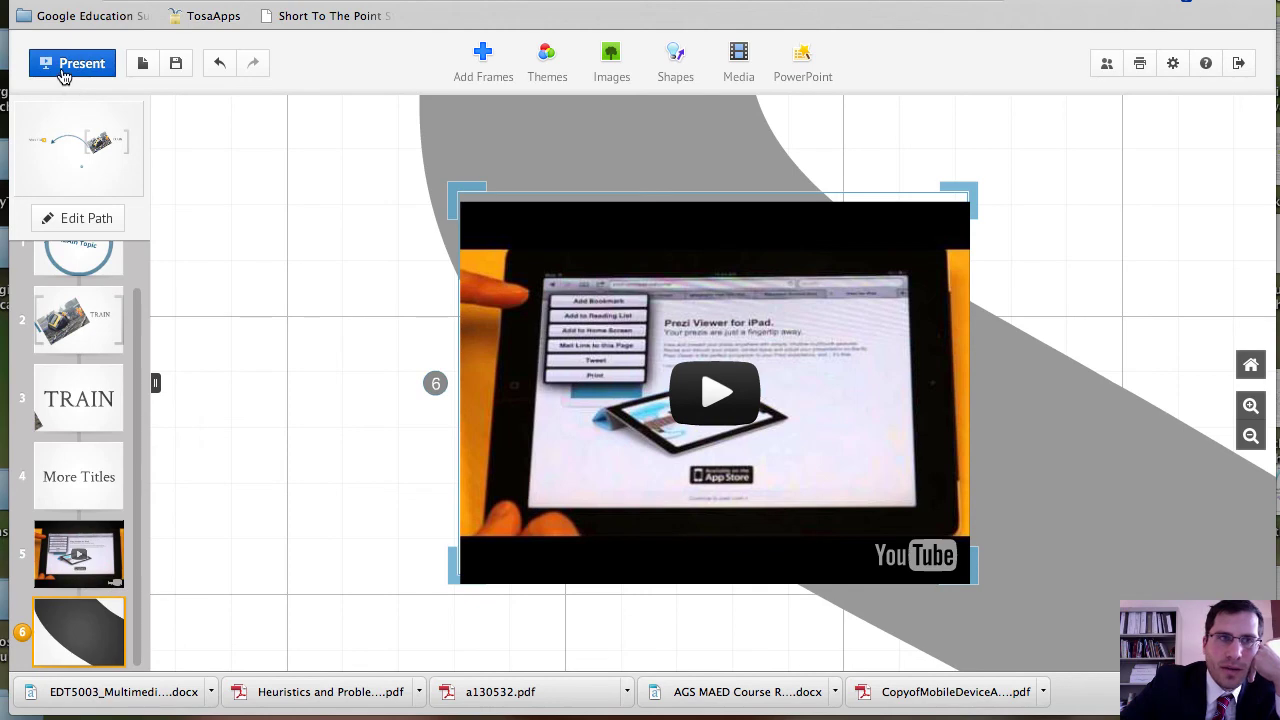
click(98, 476)
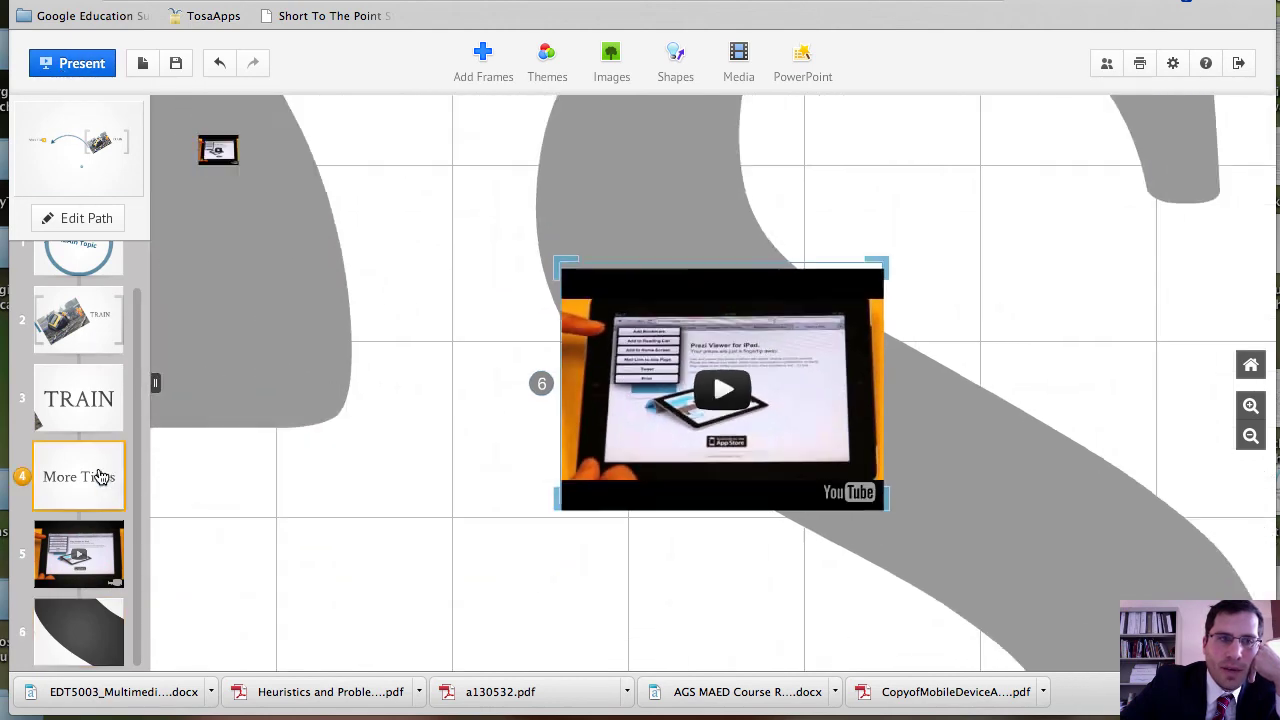
click(62, 66)
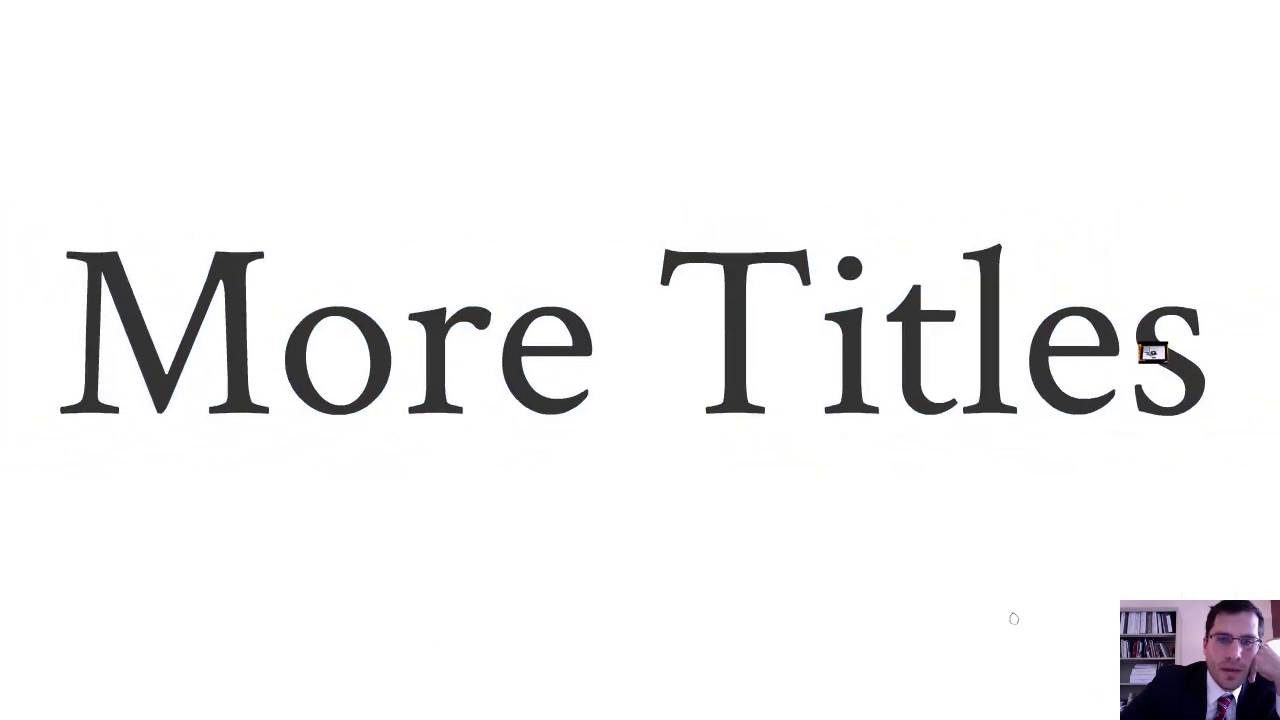
key(Right)
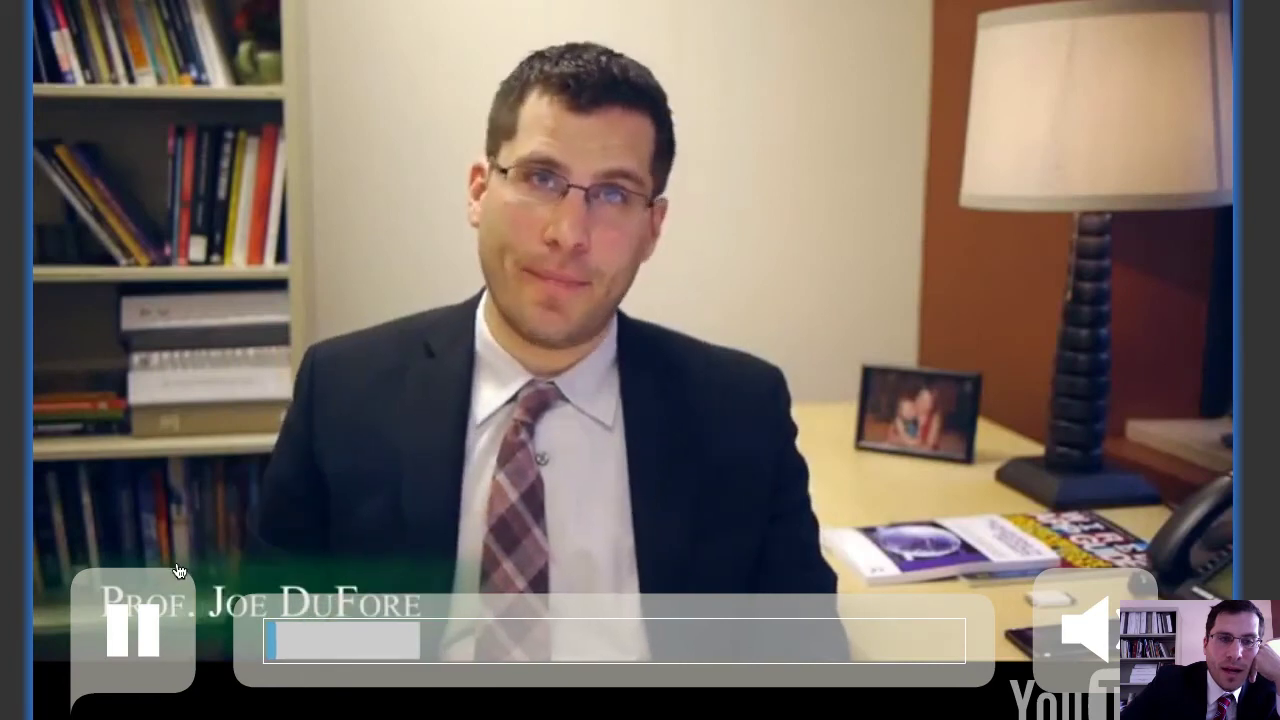
click(148, 638)
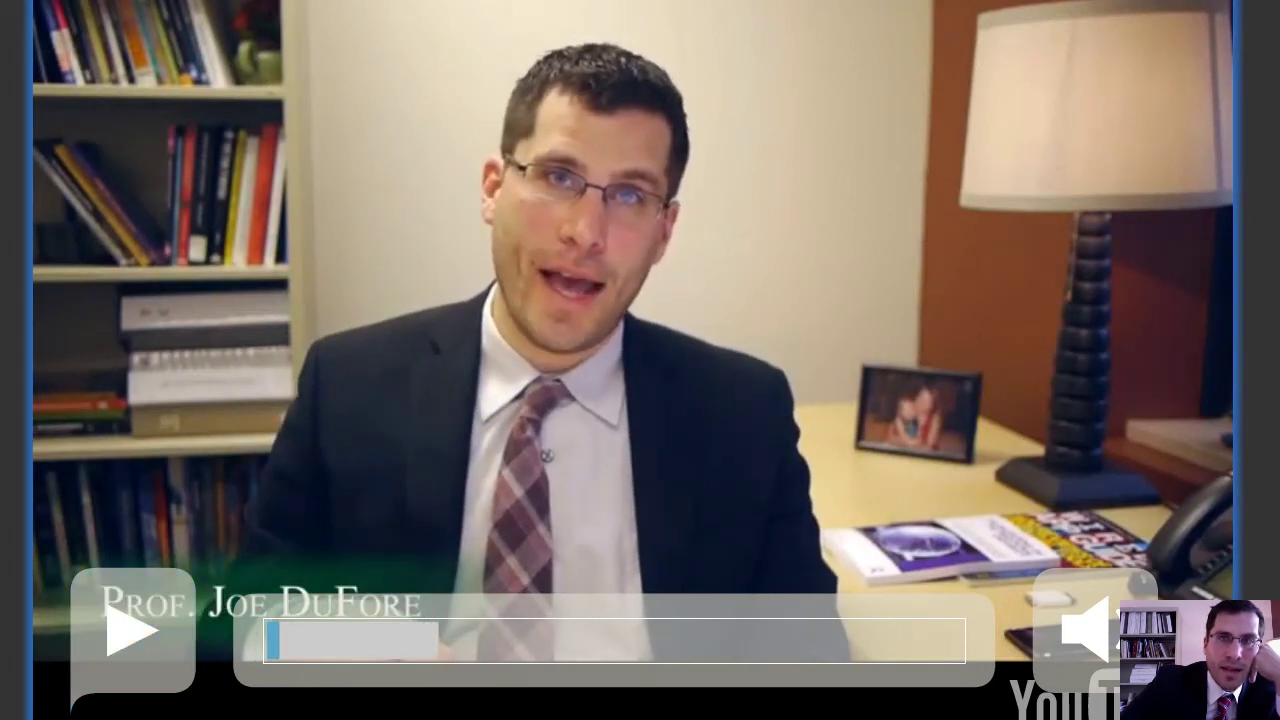
key(Right)
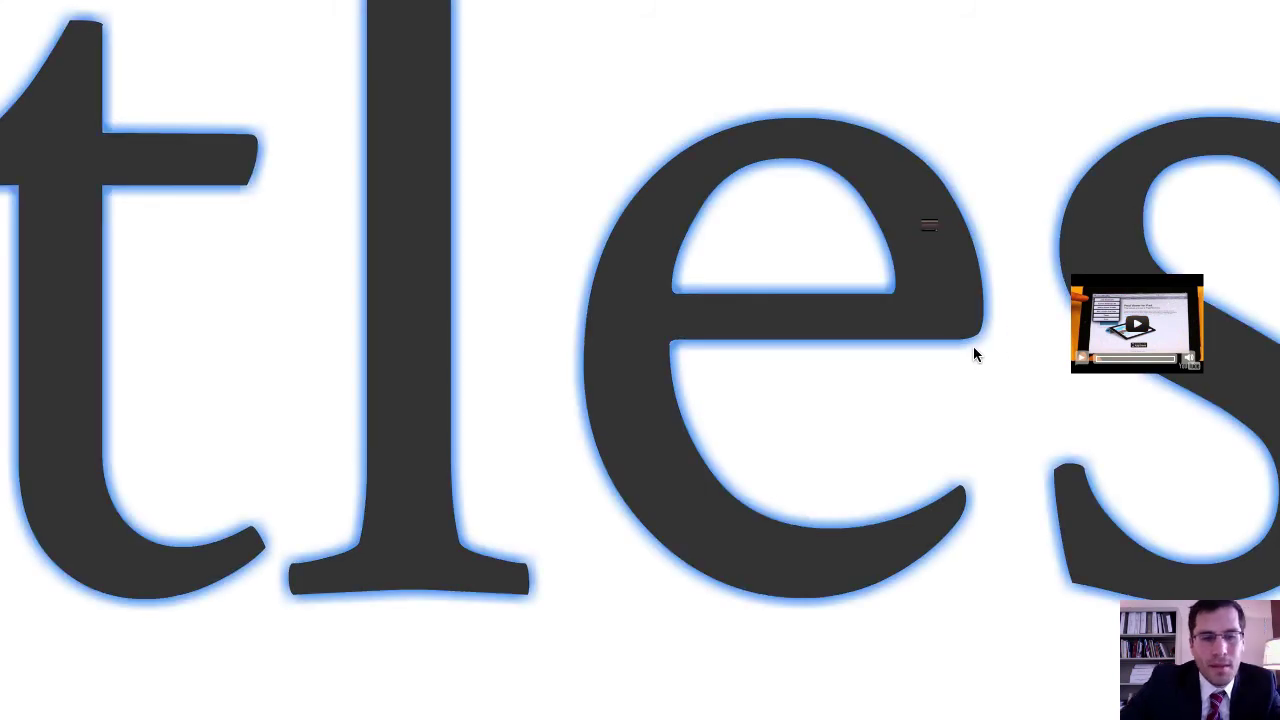
key(Escape)
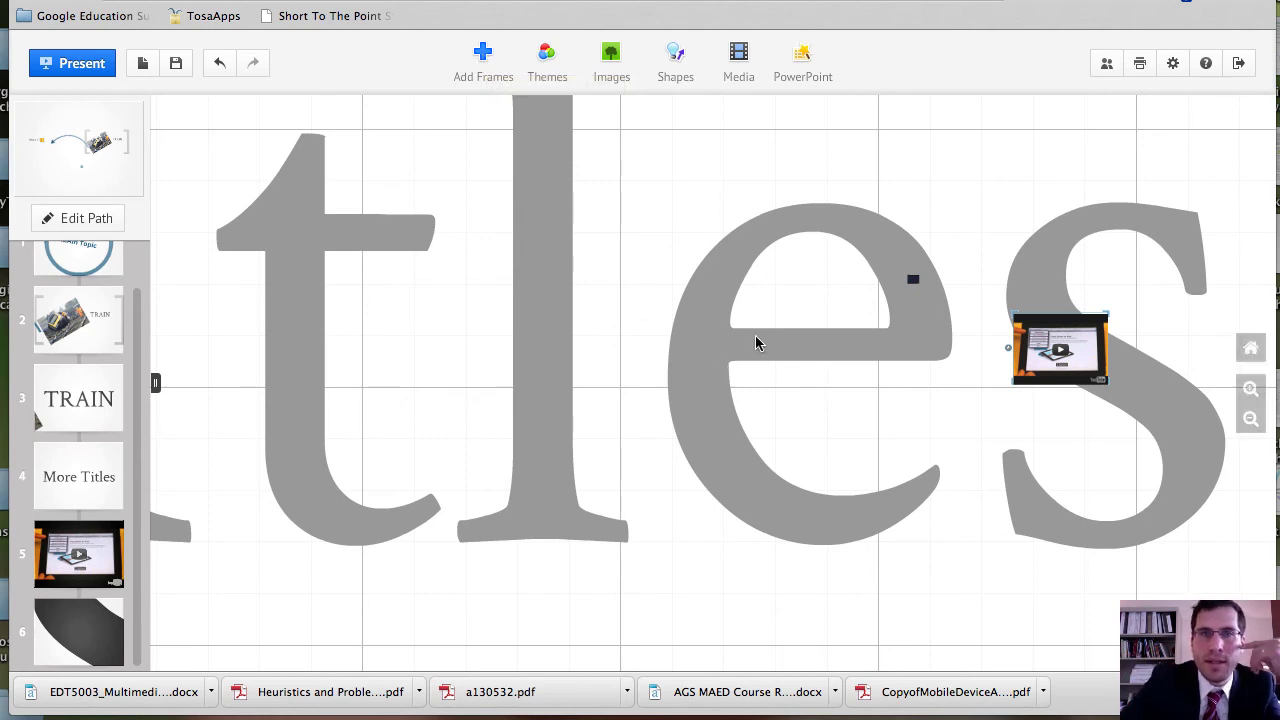
- Apply the Coffee theme to the whole presentation
click(548, 55)
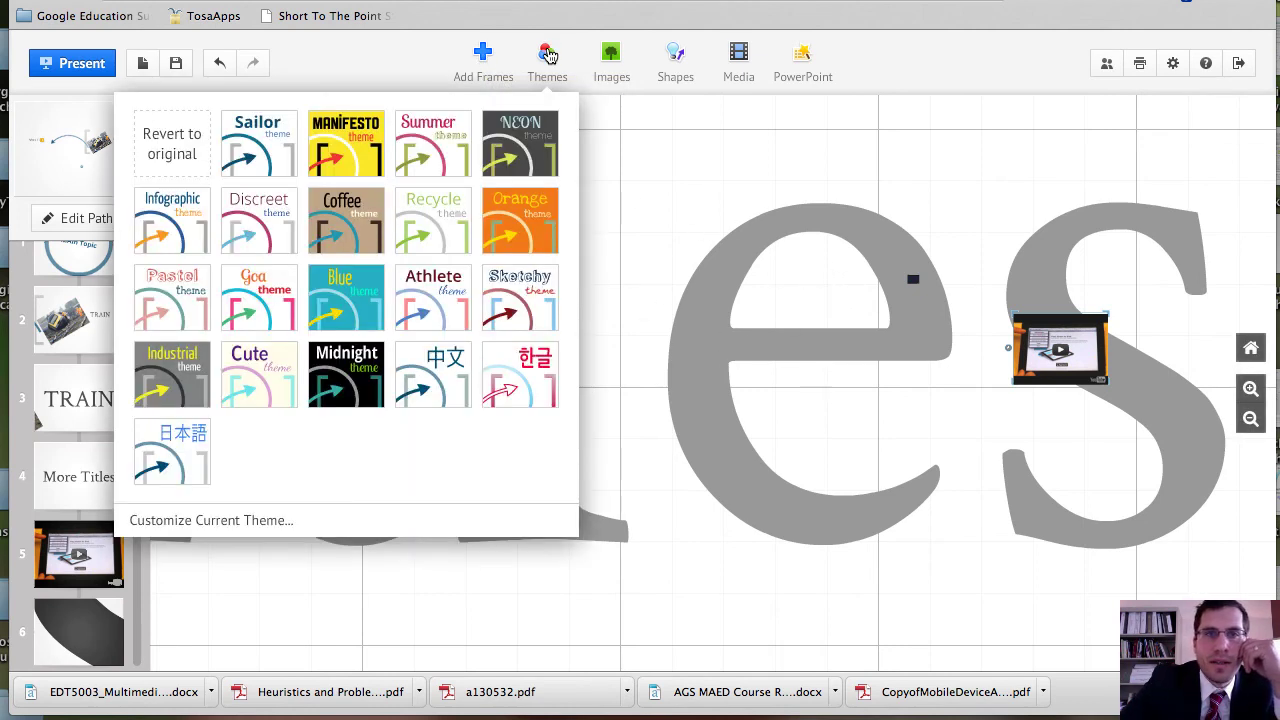
click(355, 228)
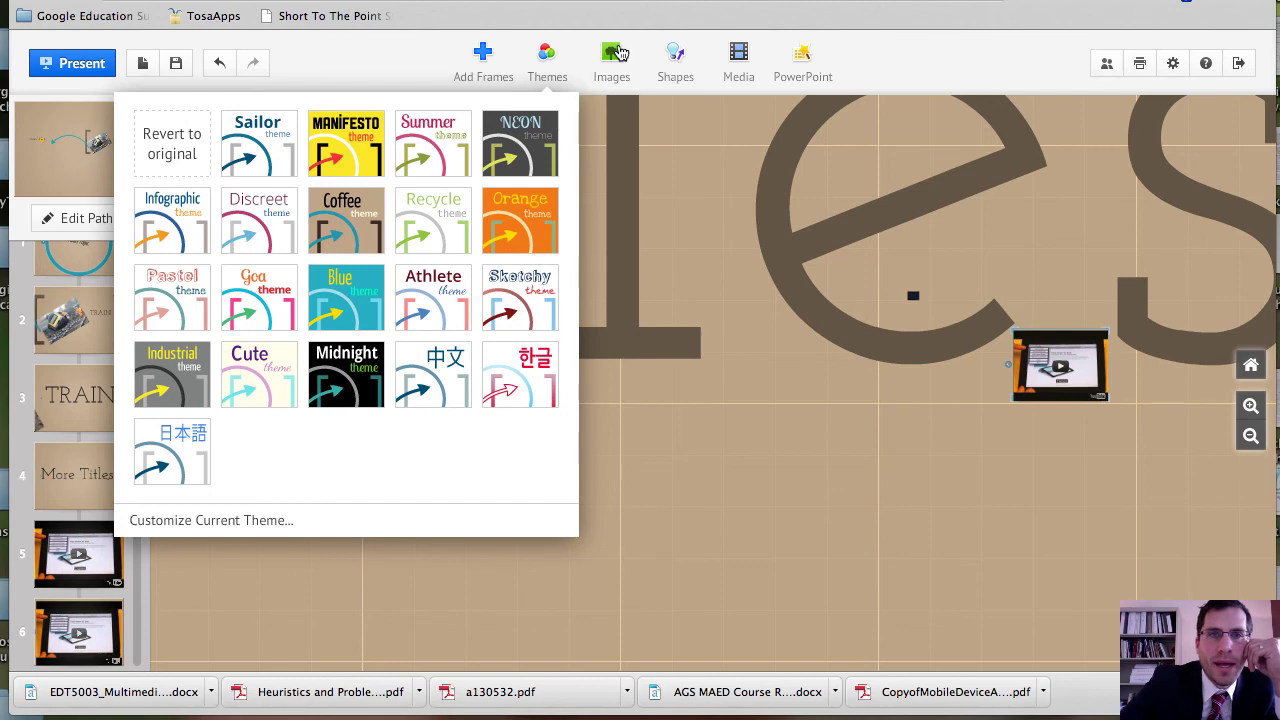
- Examine the image, shape and media insertion options, browse the Desktop files available for insertion, and cancel without choosing one
click(615, 56)
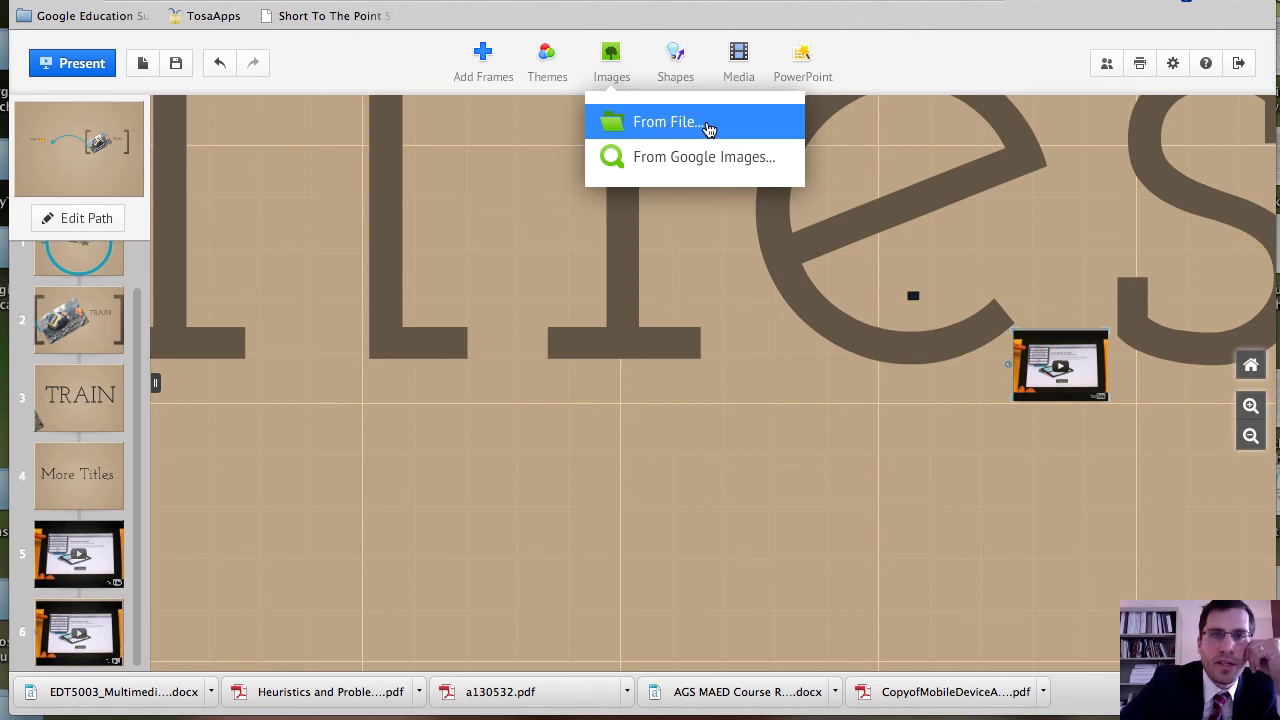
click(678, 62)
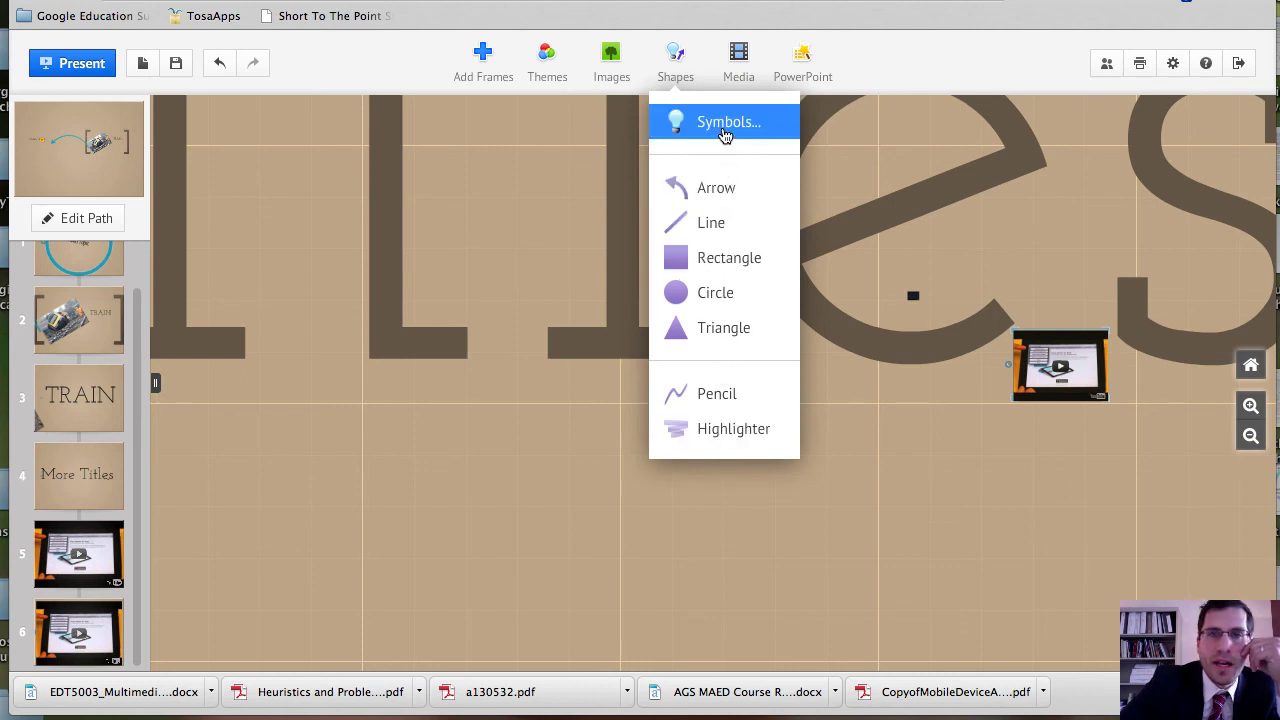
click(744, 66)
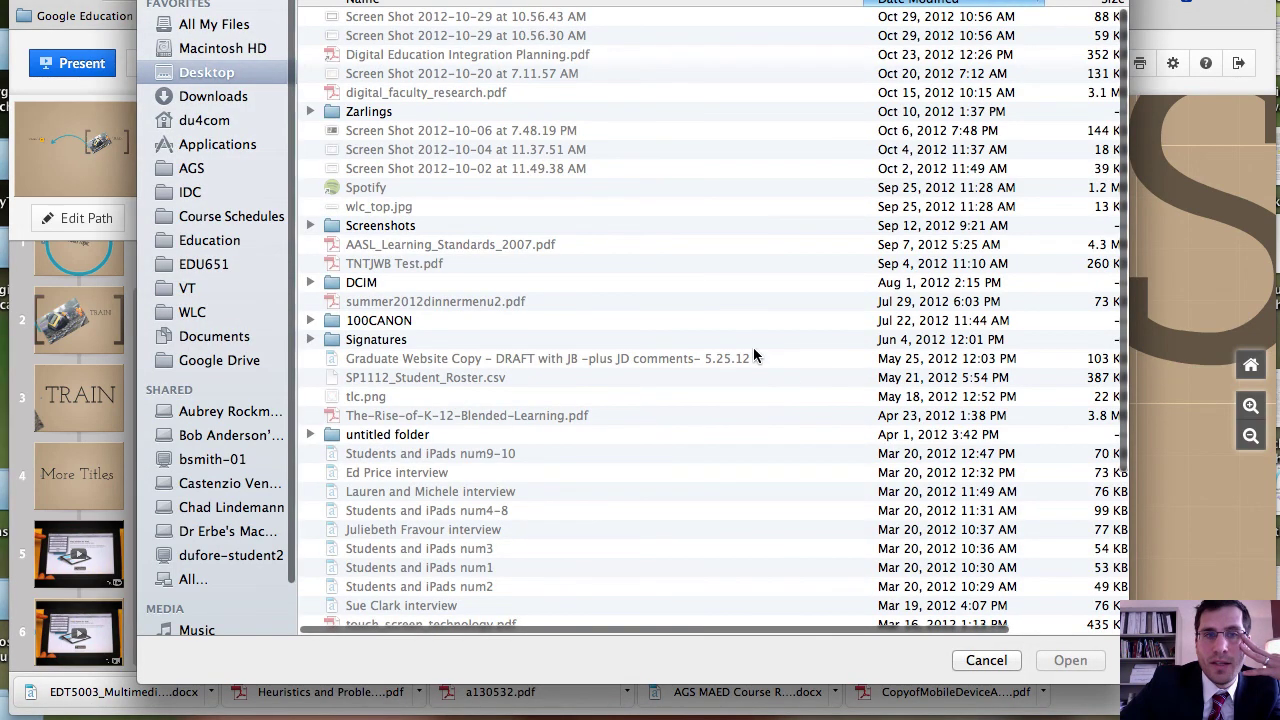
scroll(678, 277, down, 2)
scroll(678, 277, down, 2)
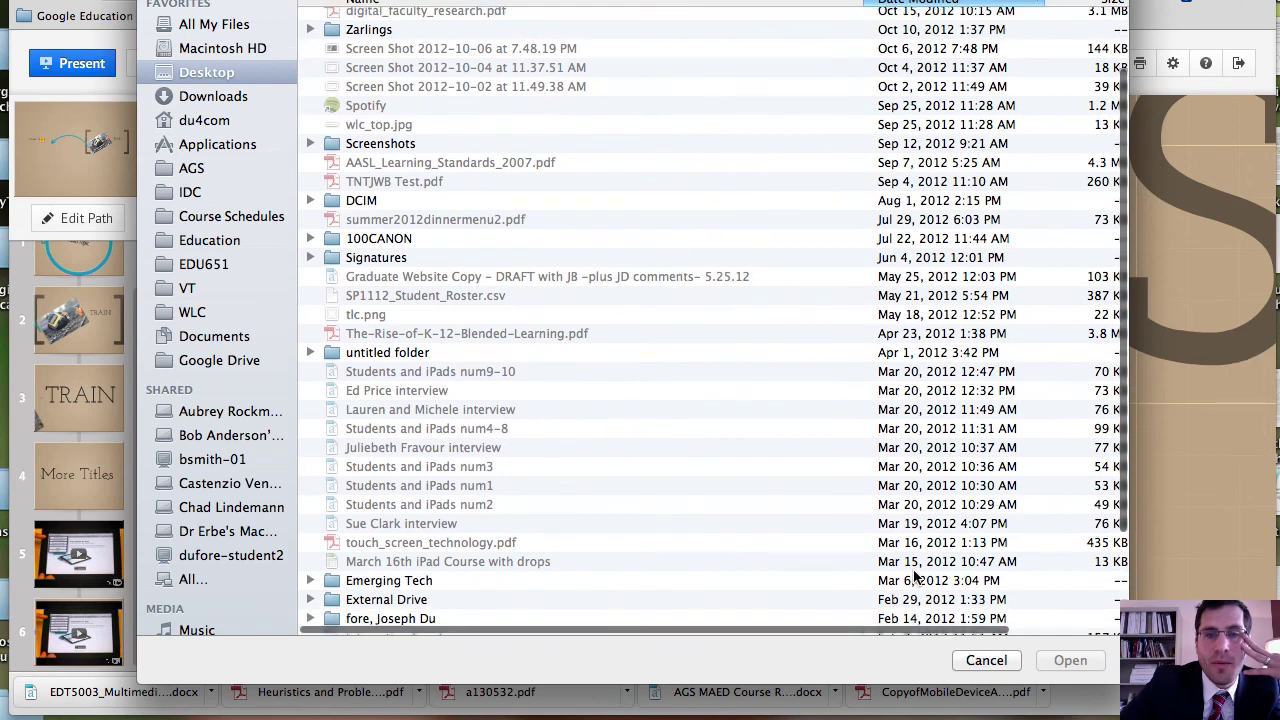
click(985, 658)
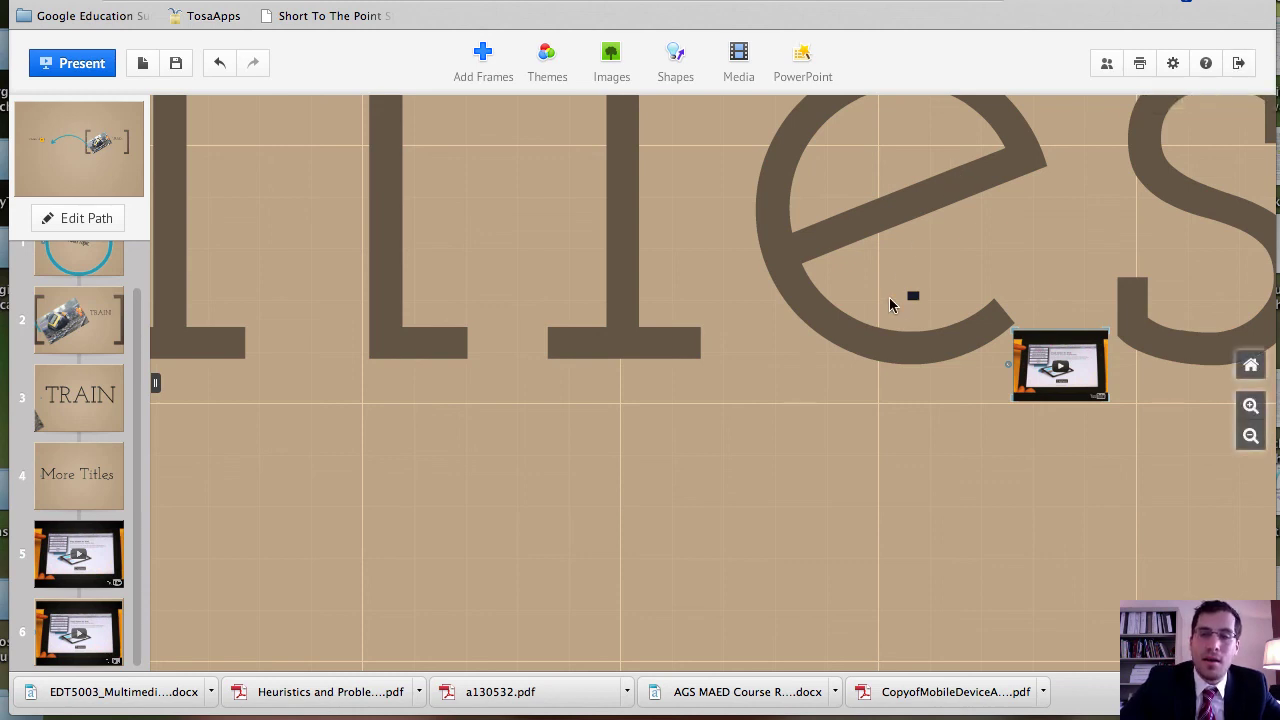
- Examine the rethemed canvas from "More Titles" across the arrow to the bracket frame with the train picture
scroll(890, 303, down, 5)
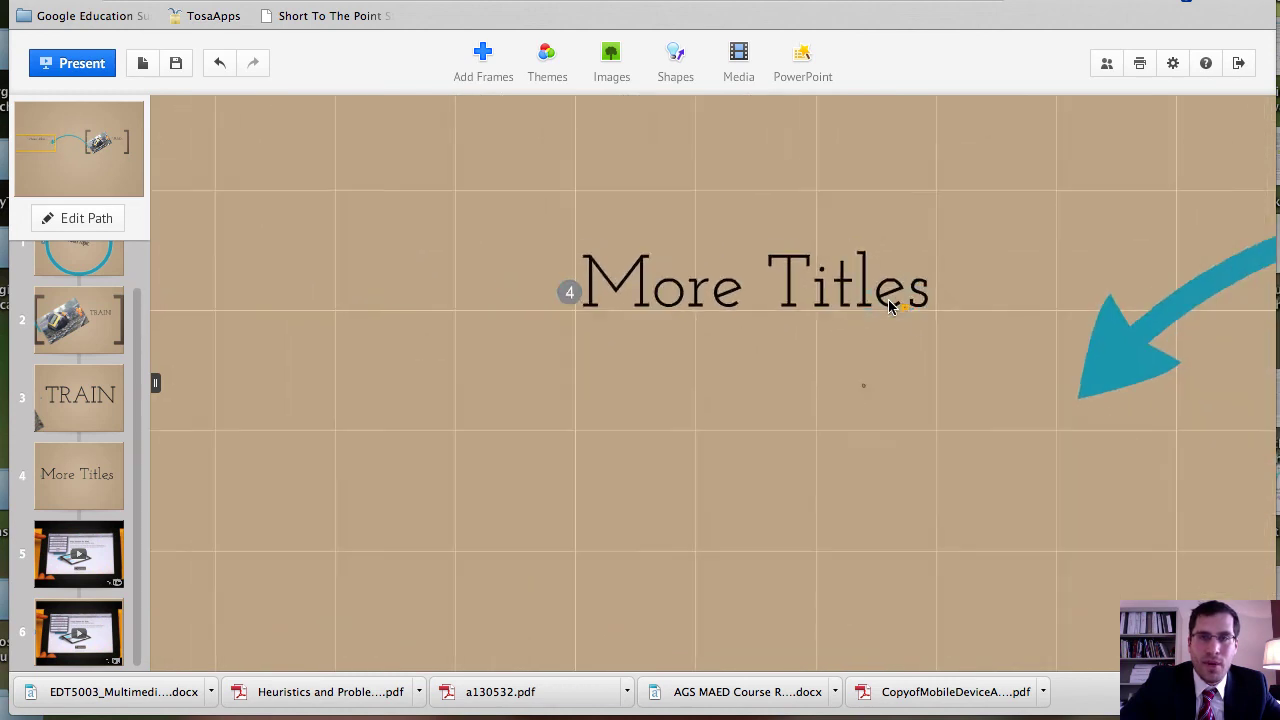
scroll(890, 303, down, 3)
mouse_move(1003, 394)
mouse_down()
mouse_move(884, 401)
mouse_move(777, 386)
mouse_up()
drag(871, 386, 643, 385)
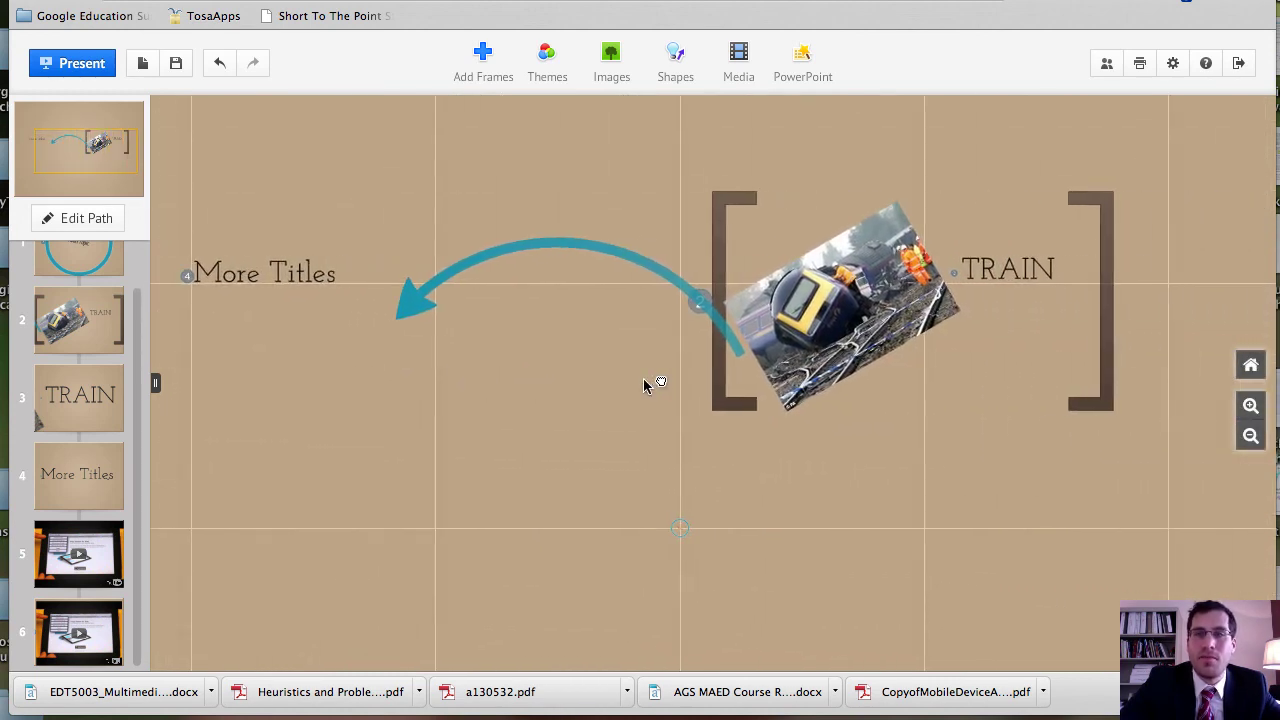